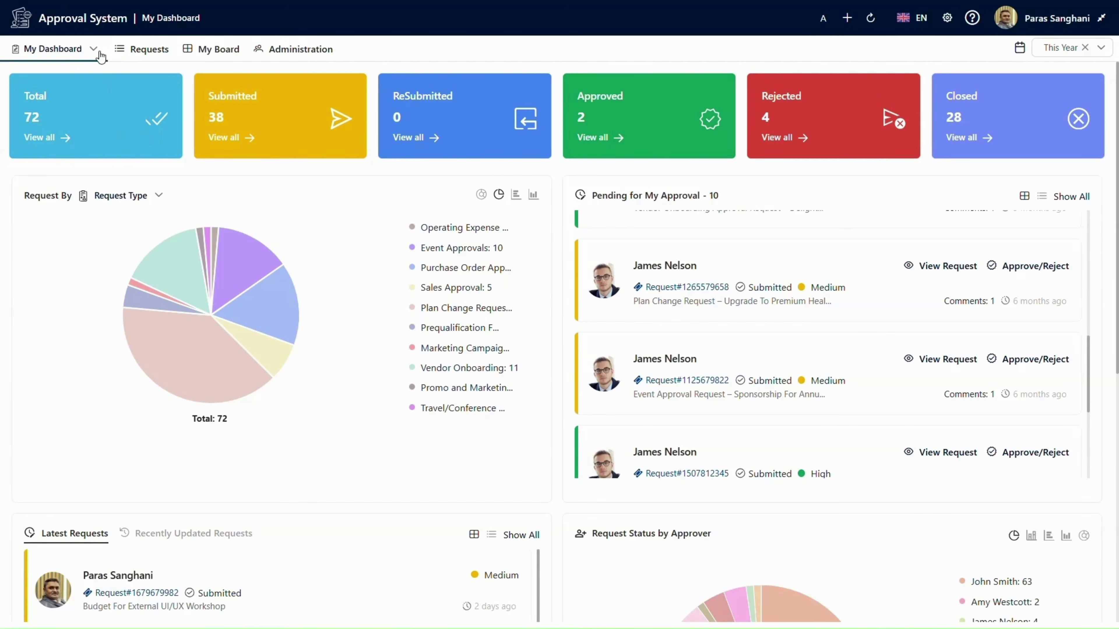
click(99, 58)
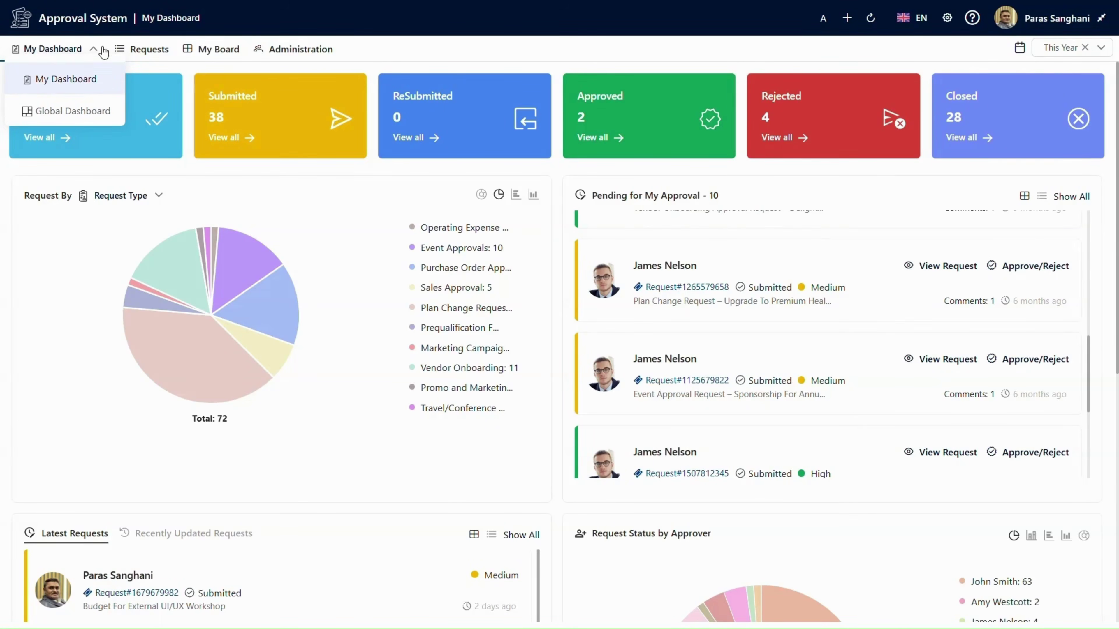
click(93, 48)
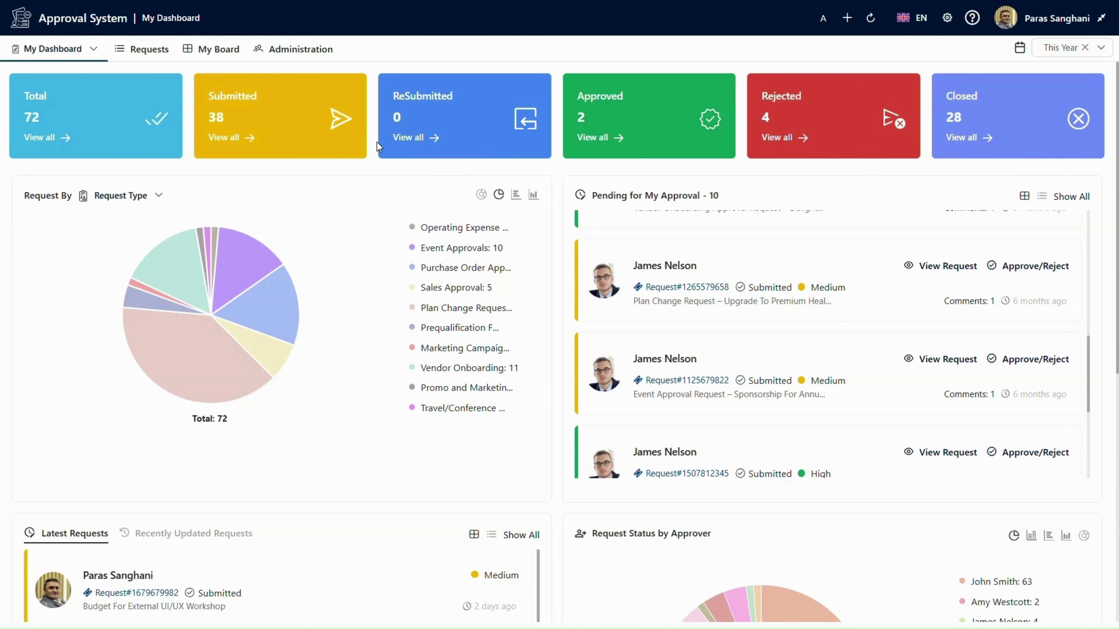
Open the details of all Submitted requests, look through the full list and close it
click(234, 138)
scroll(250, 176, down, 6)
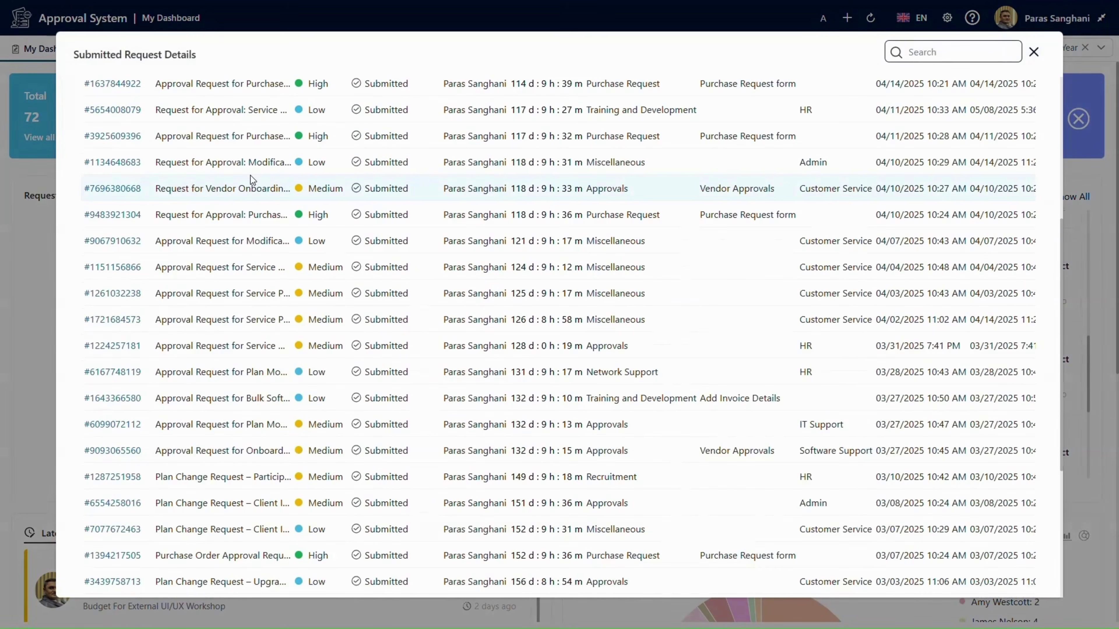
scroll(253, 172, down, 5)
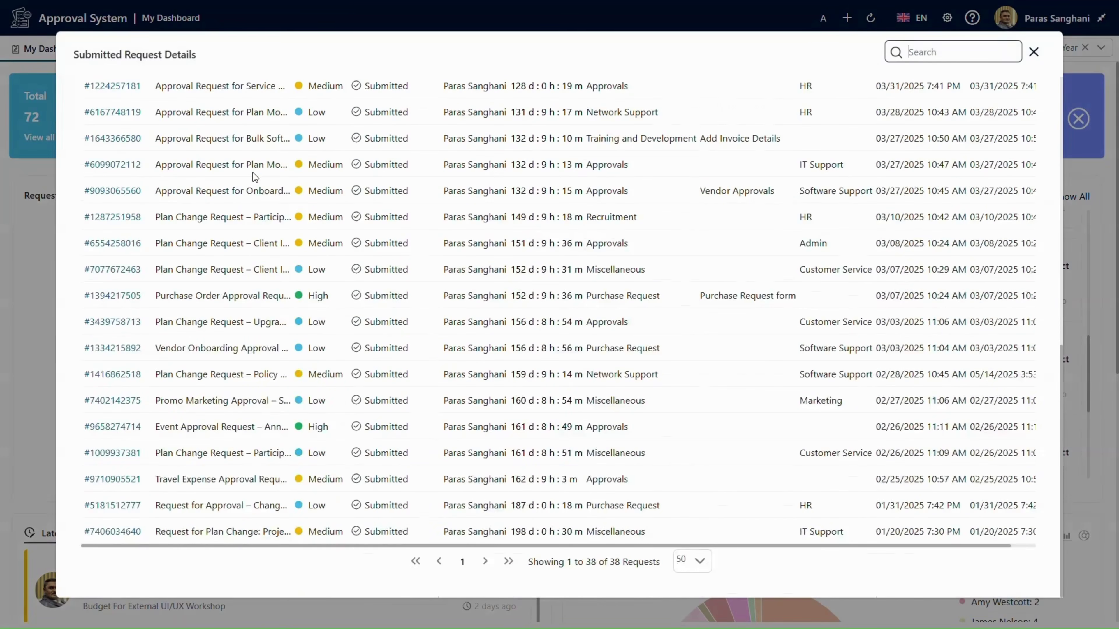
scroll(253, 173, up, 10)
scroll(255, 176, up, 1)
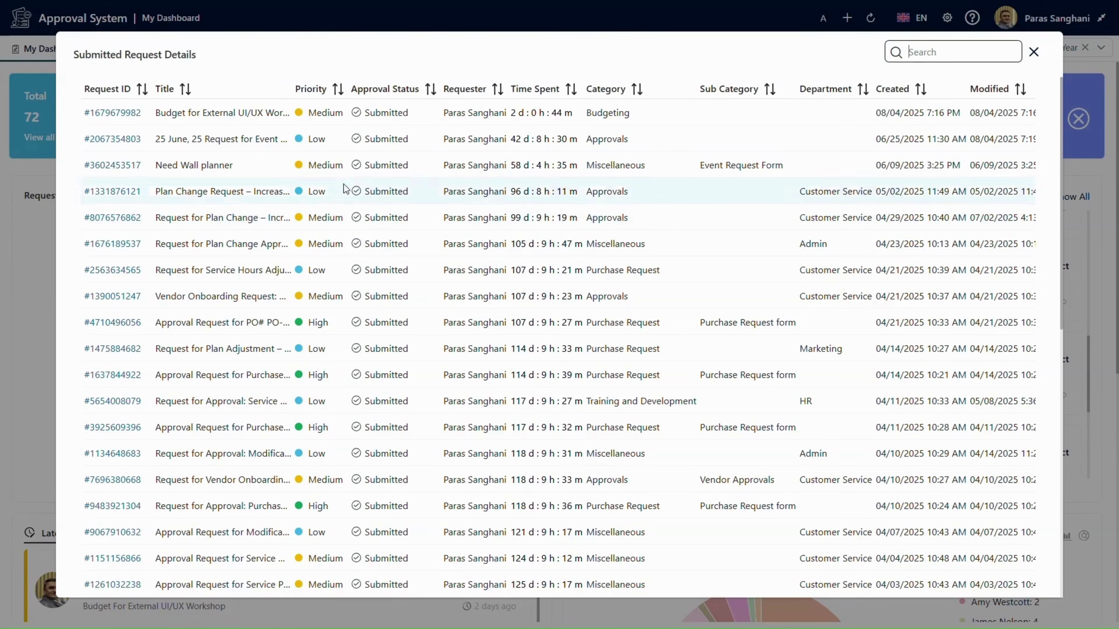
click(1033, 52)
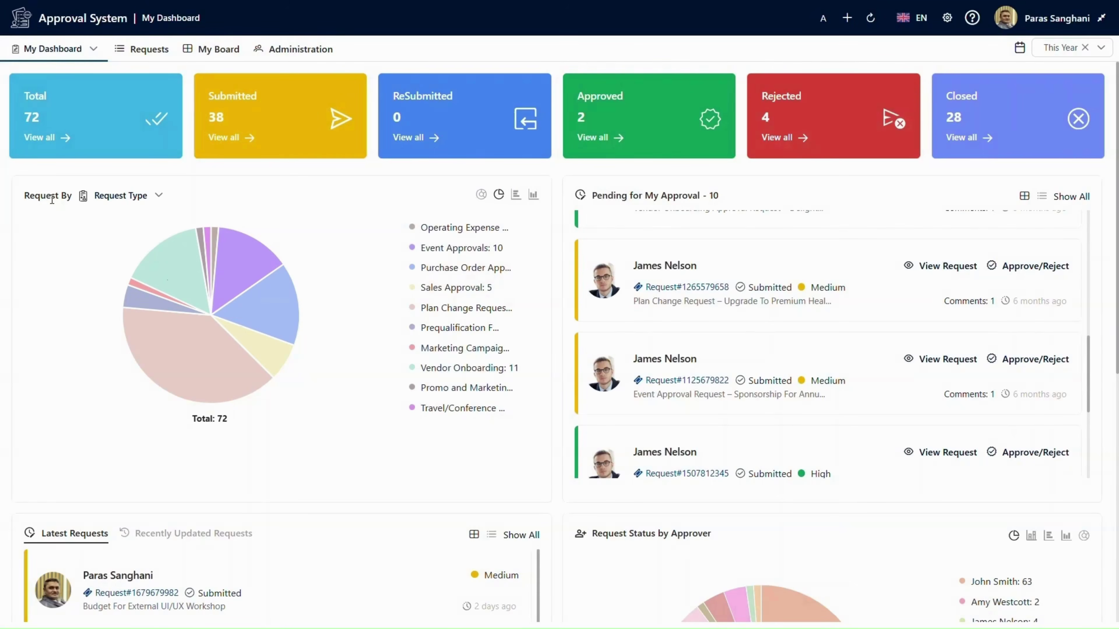
View the Request By chart grouped by Department, Category and Priority, ending on Request Type
click(158, 196)
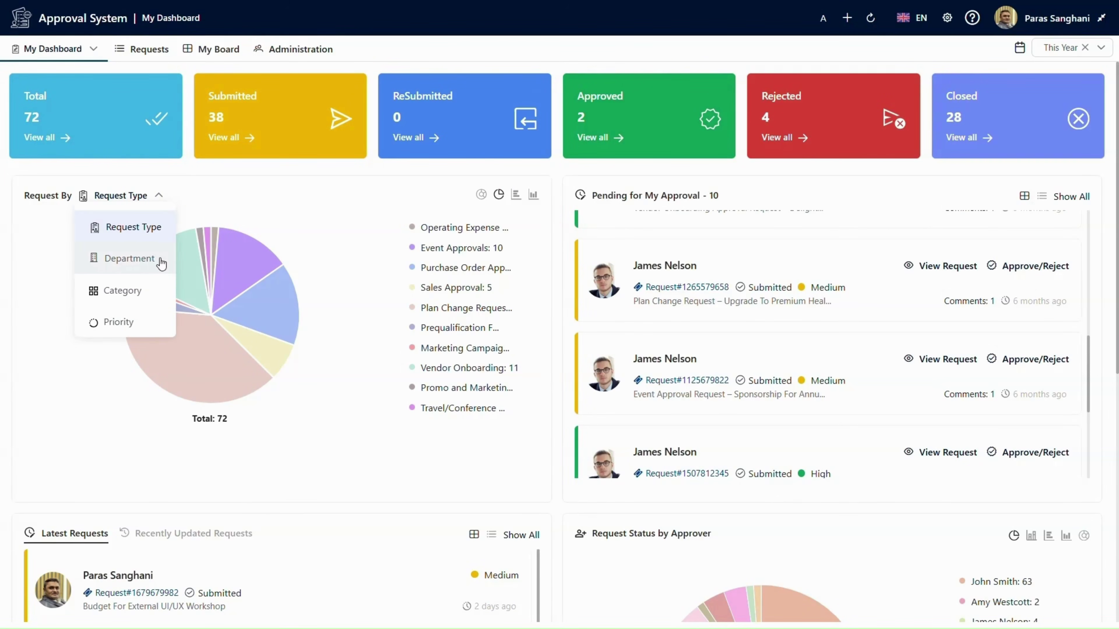
click(152, 254)
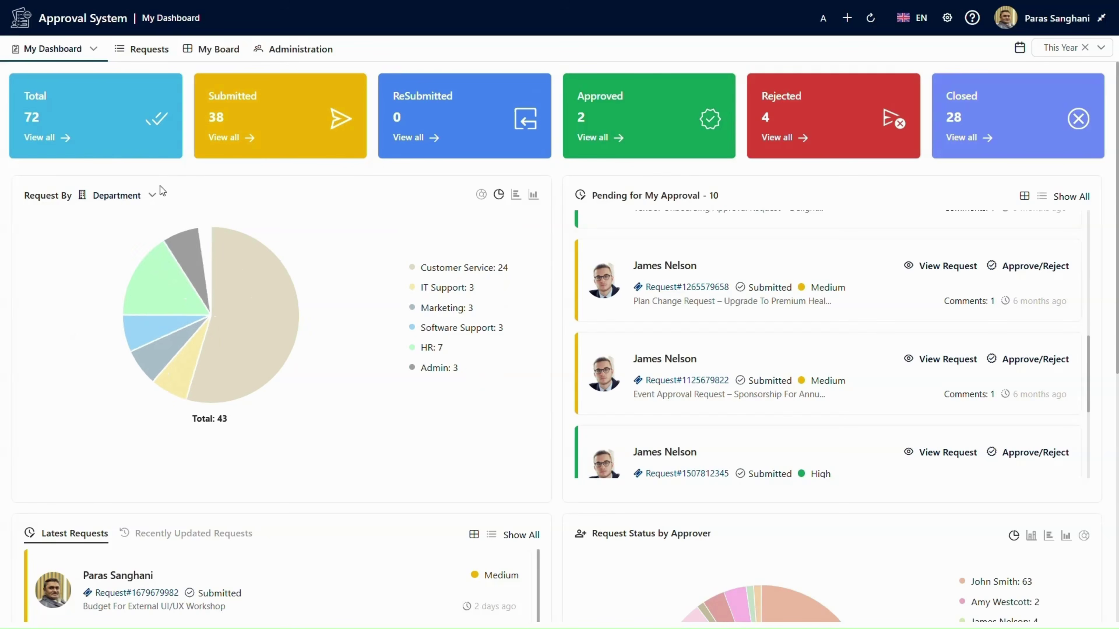
click(125, 289)
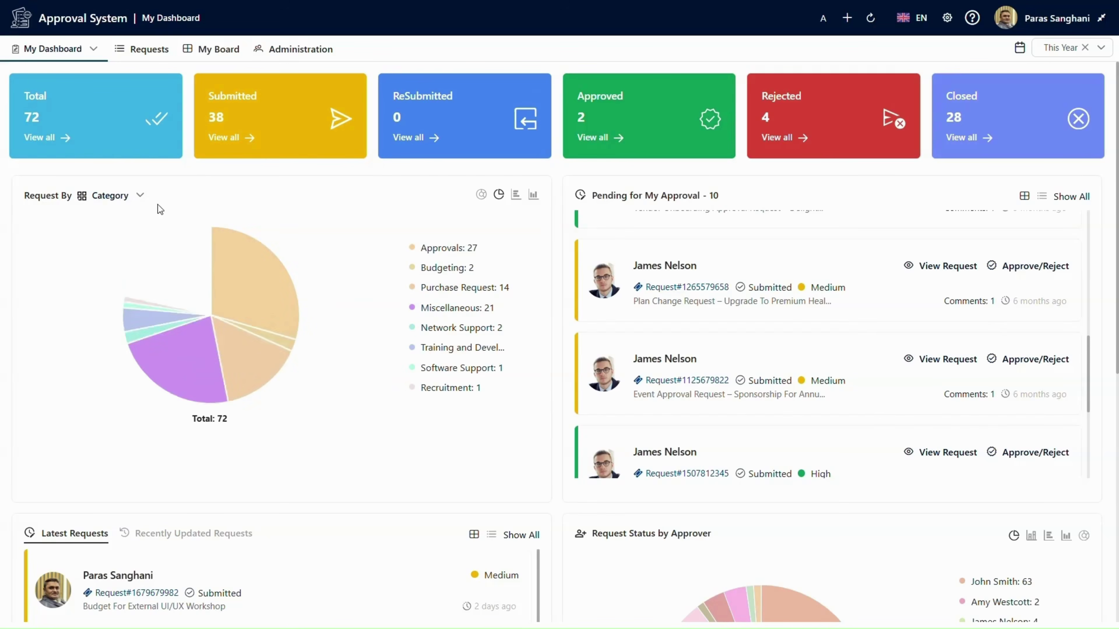
click(141, 196)
click(135, 313)
click(134, 197)
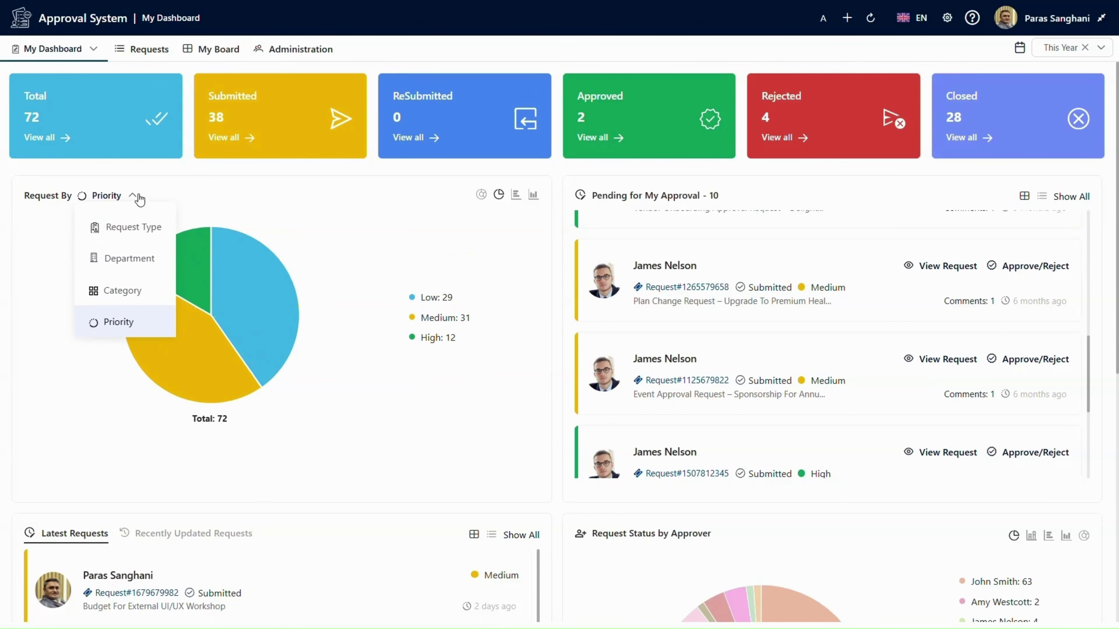
click(149, 241)
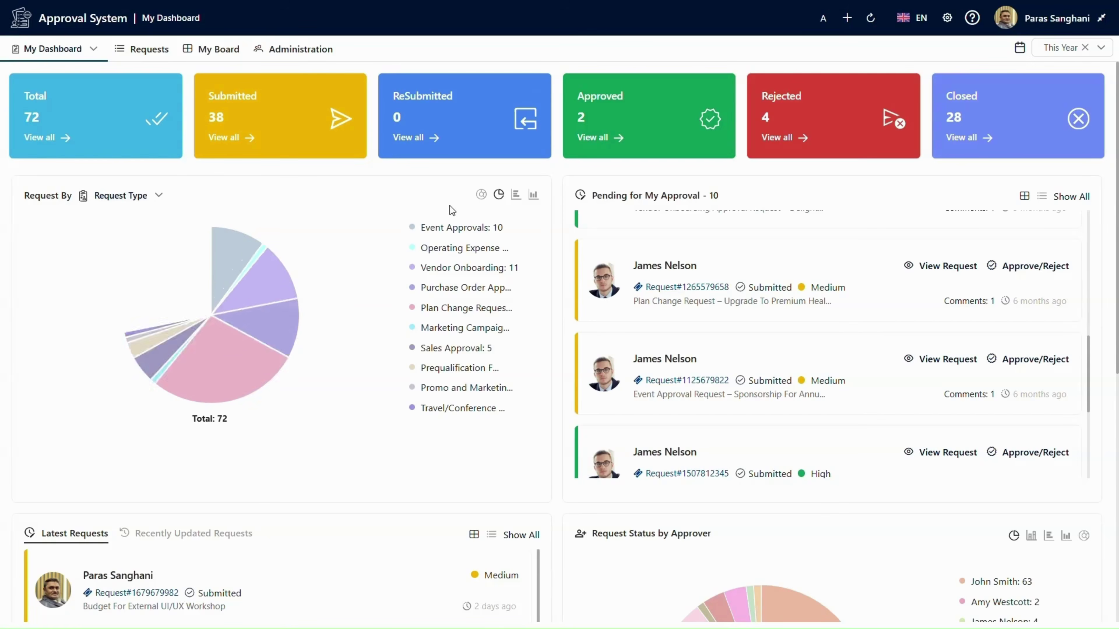
Preview the Request By chart as doughnut, pie and horizontal bars, and leave it as a vertical column chart
click(481, 198)
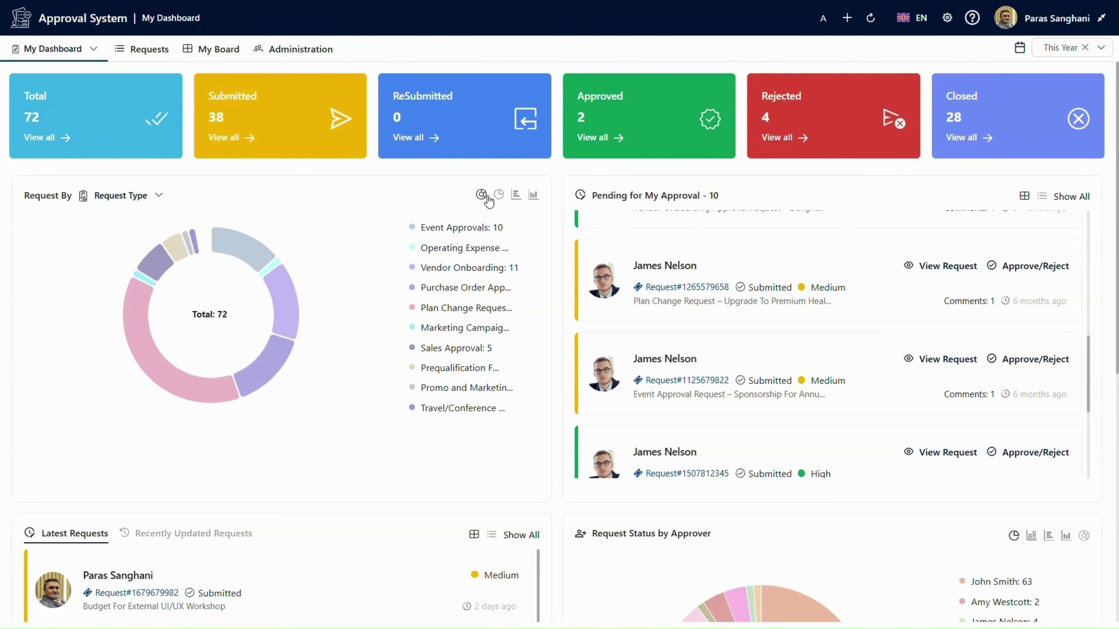
click(498, 196)
click(517, 196)
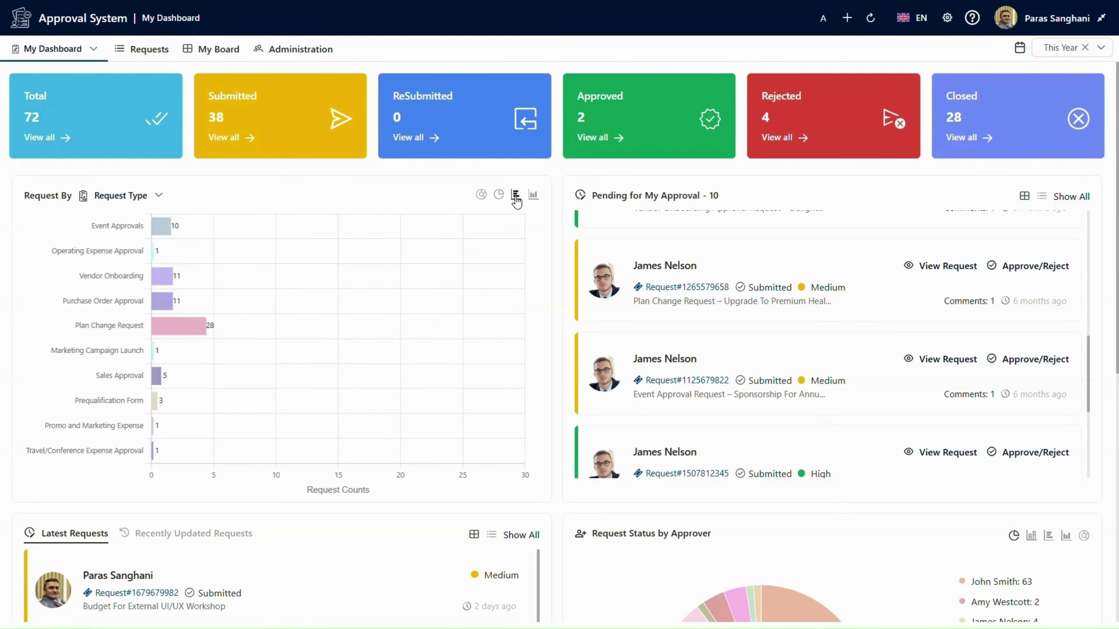
click(533, 196)
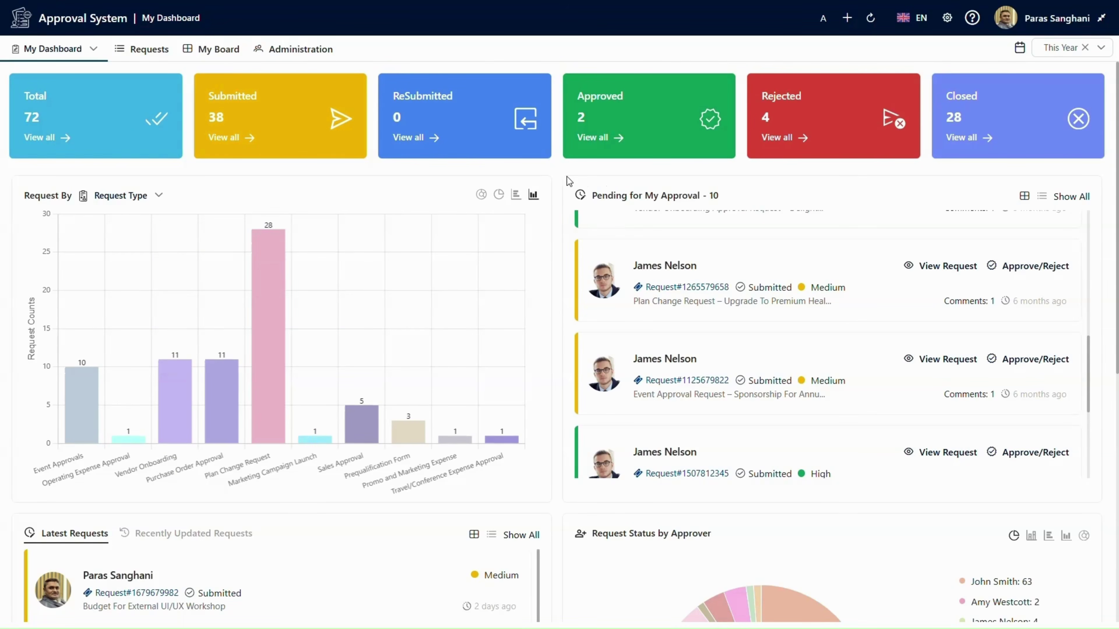
Review the Pending for My Approval requests in the table layout and the card layout, browsing through to the last request
scroll(915, 302, up, 10)
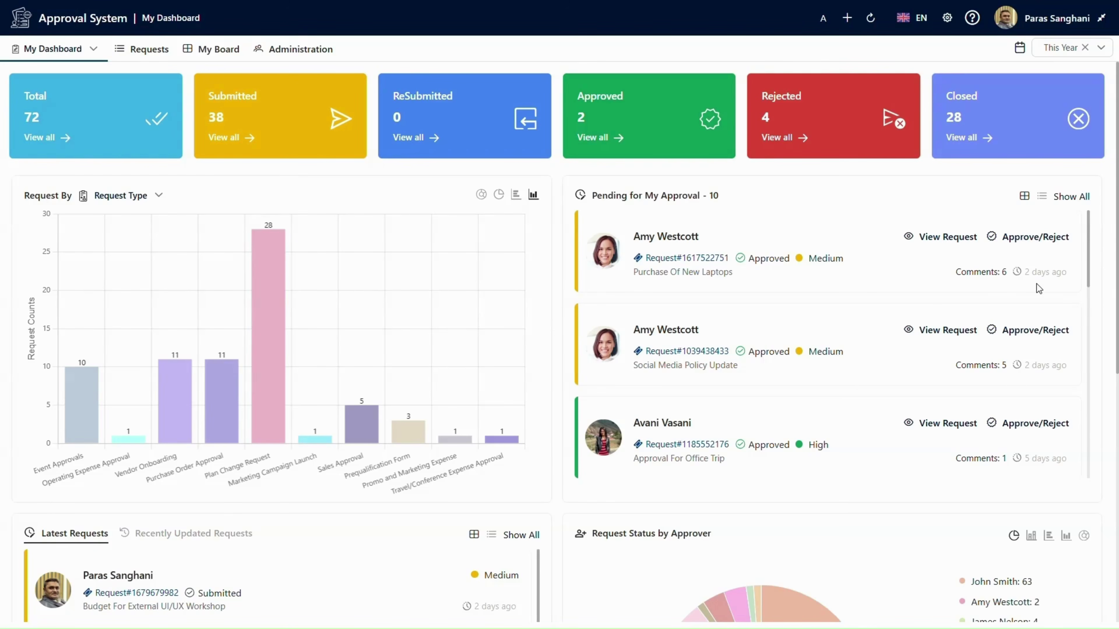
click(1043, 199)
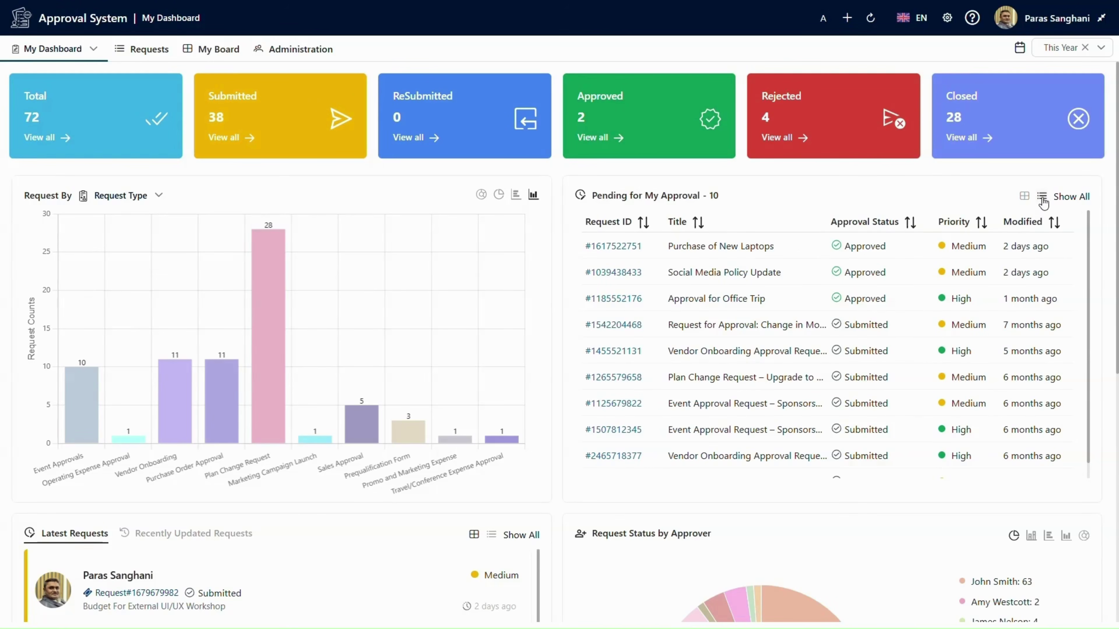
click(1024, 197)
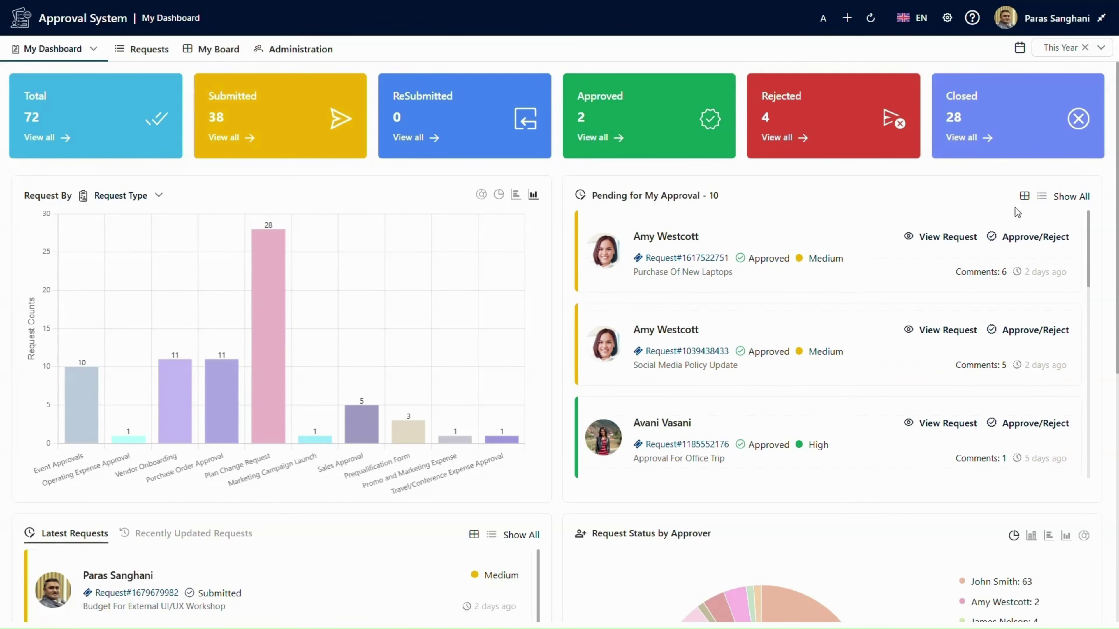
scroll(1028, 270, down, 4)
scroll(1029, 270, down, 6)
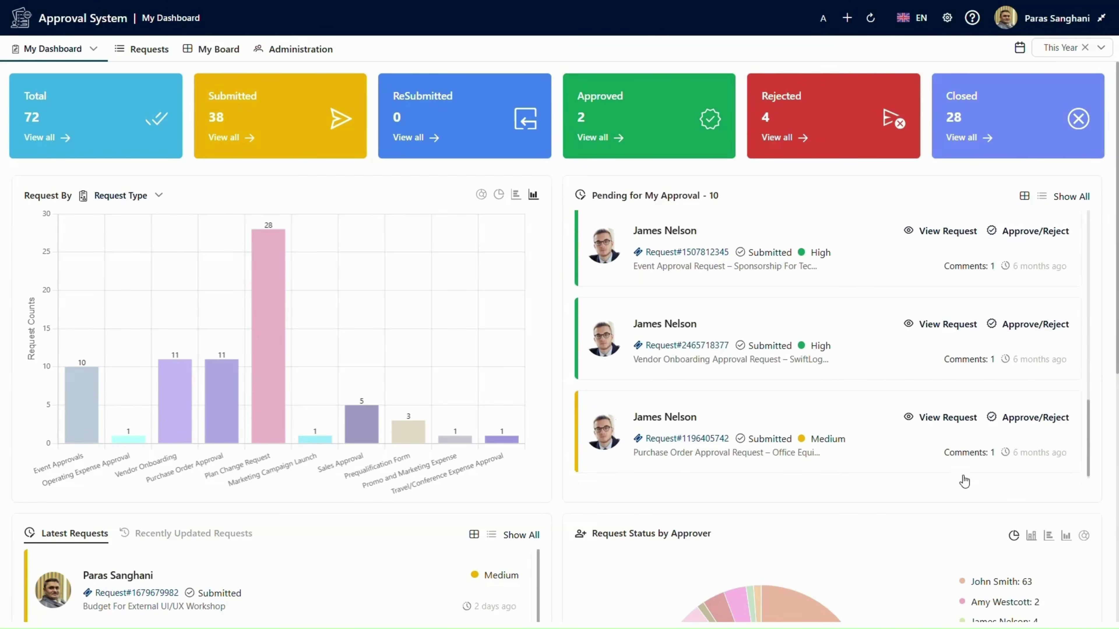
Show the Recently Updated Requests instead of the latest ones and browse through the list
scroll(839, 549, down, 6)
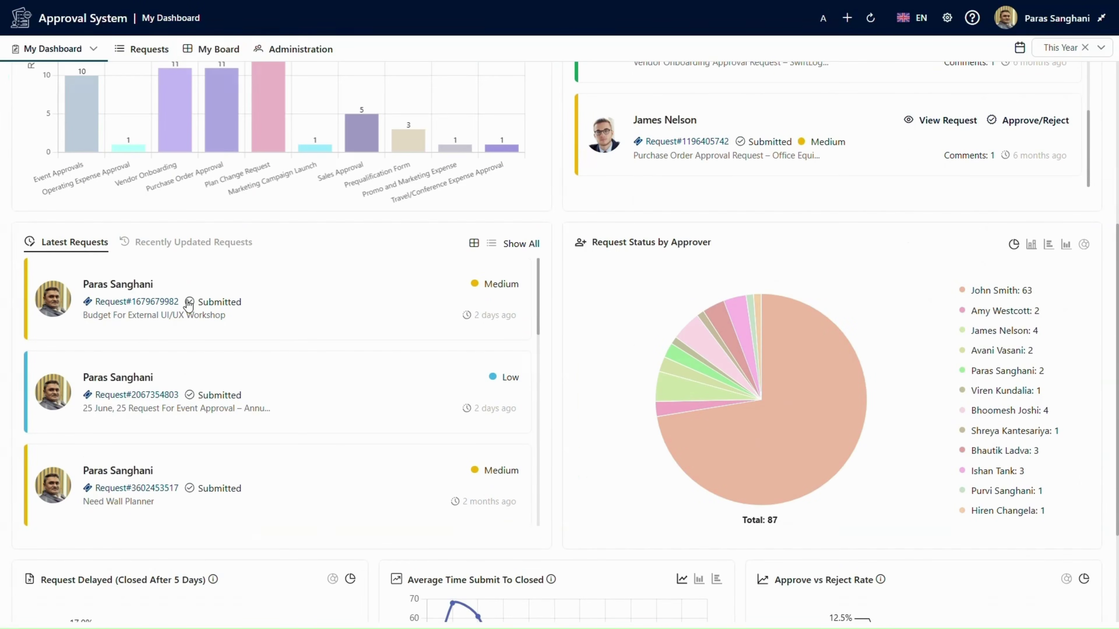
click(198, 248)
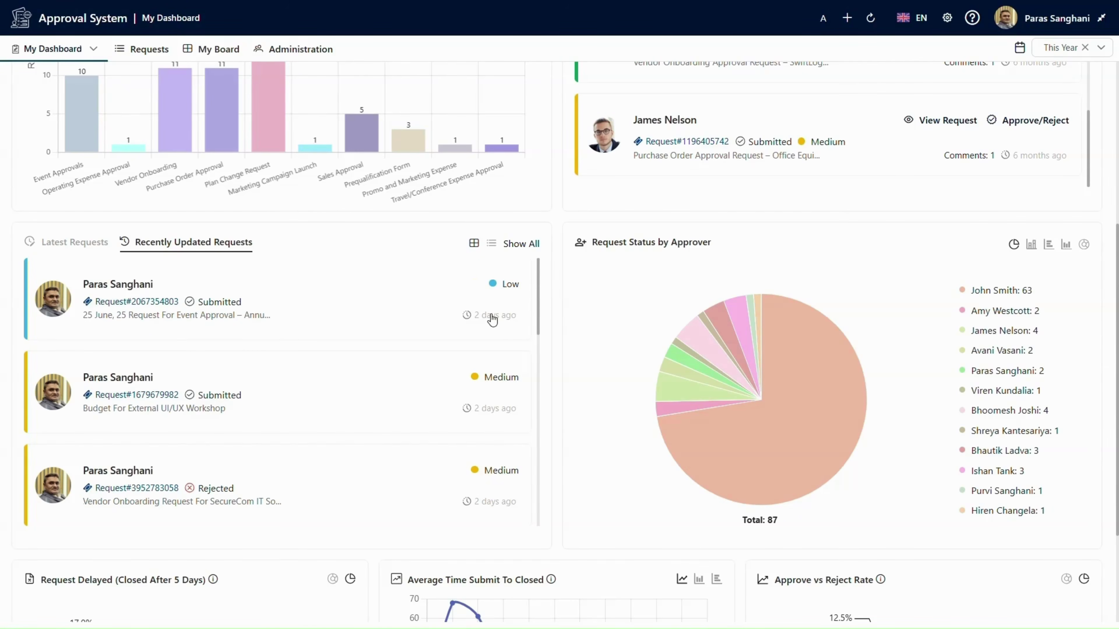
scroll(470, 418, down, 4)
scroll(468, 420, up, 4)
scroll(388, 298, down, 4)
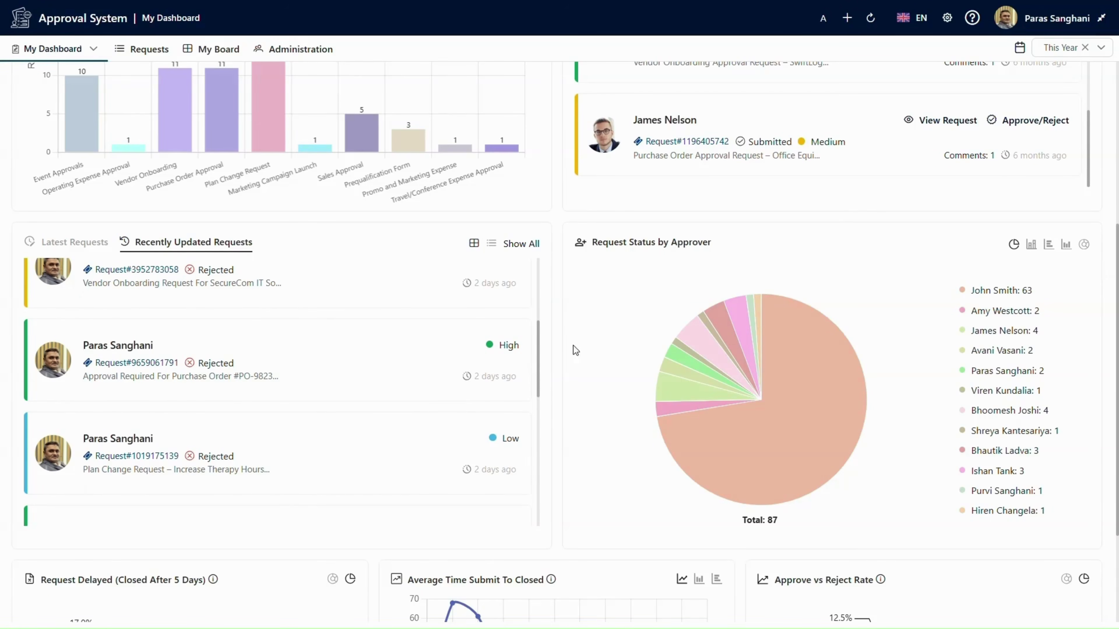
Examine the Request Status by Approver chart and the slices of the Request Delayed (Closed After 5 Days) chart
mouse_move(815, 363)
scroll(854, 330, down, 3)
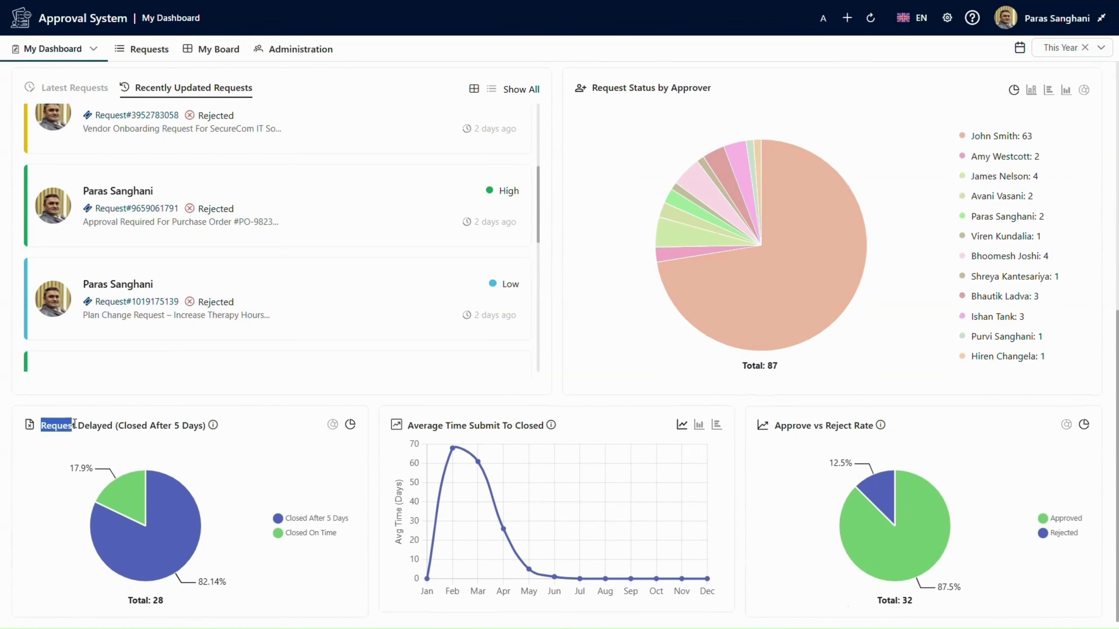
drag(74, 424, 212, 425)
click(266, 431)
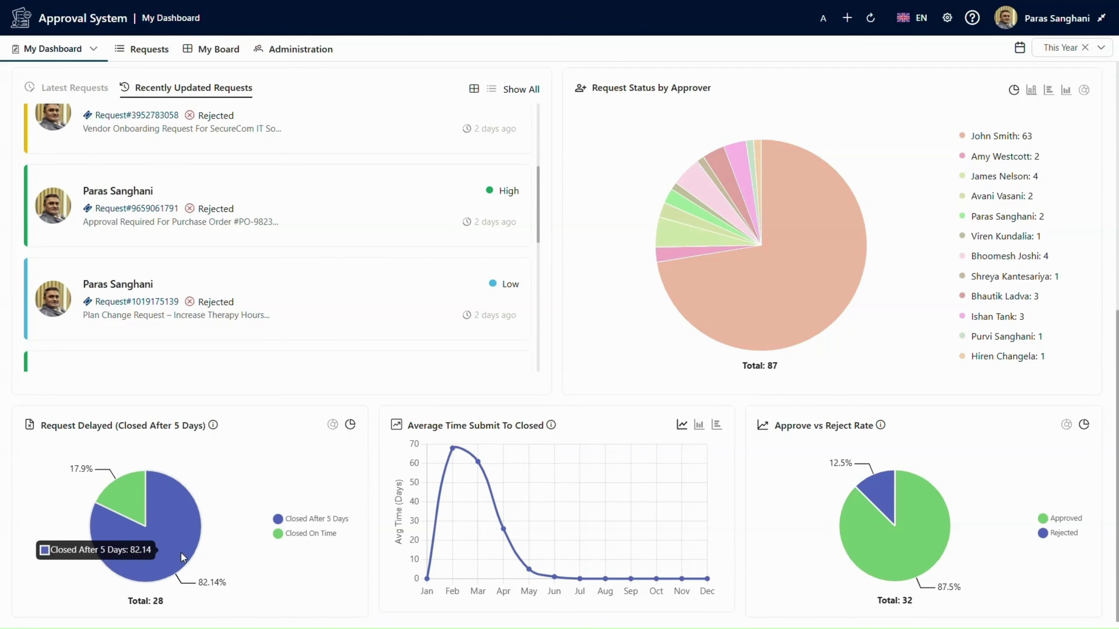
mouse_move(127, 513)
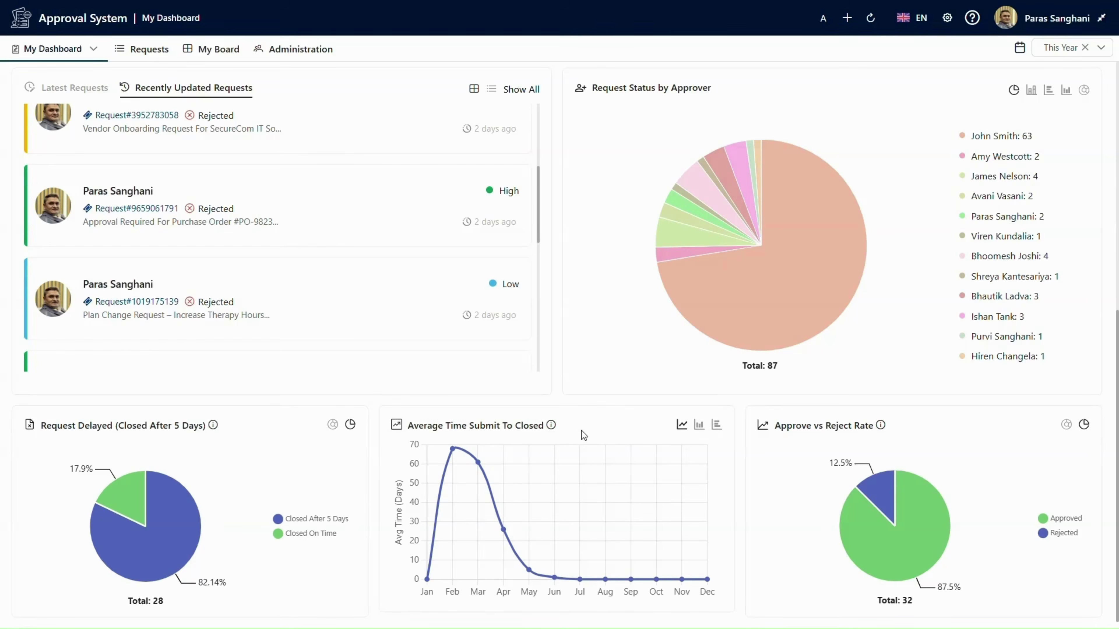
View the Average Time Submit To Closed chart as vertical columns and horizontal bars, ending on the line chart
click(699, 428)
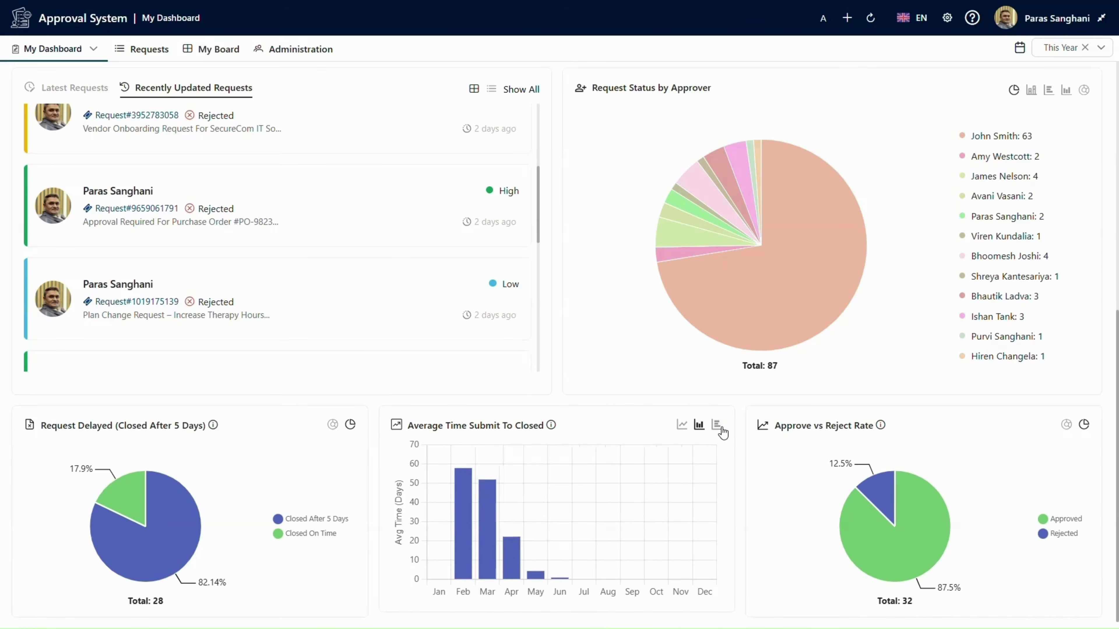
click(717, 425)
click(682, 426)
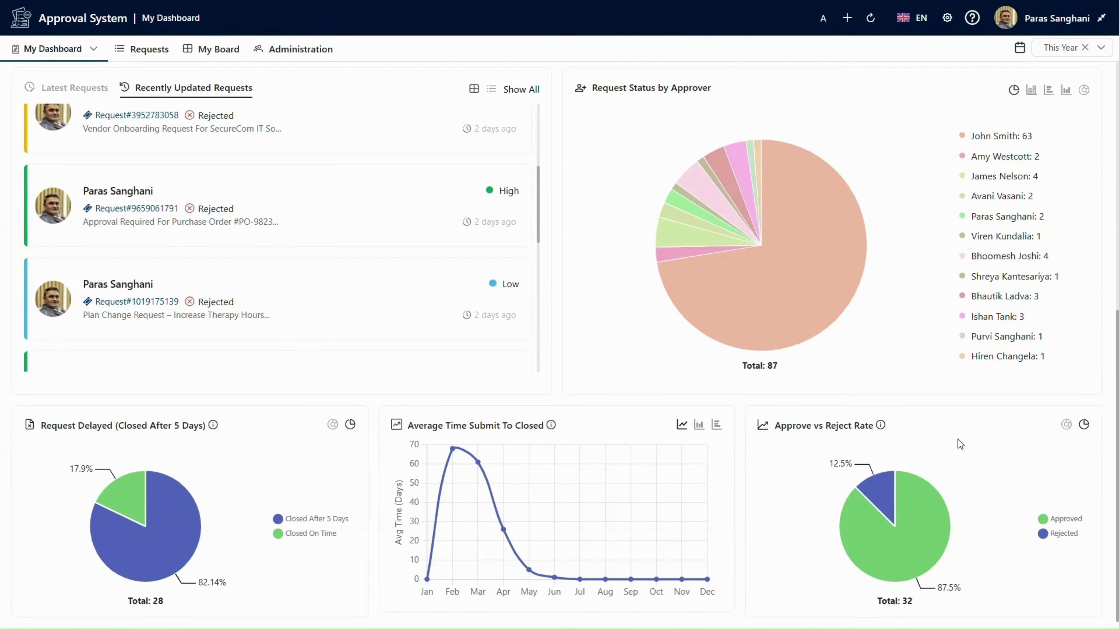
View the dashboard figures for This Month and This Quarter, ending with the period filter on This Year
scroll(958, 439, up, 10)
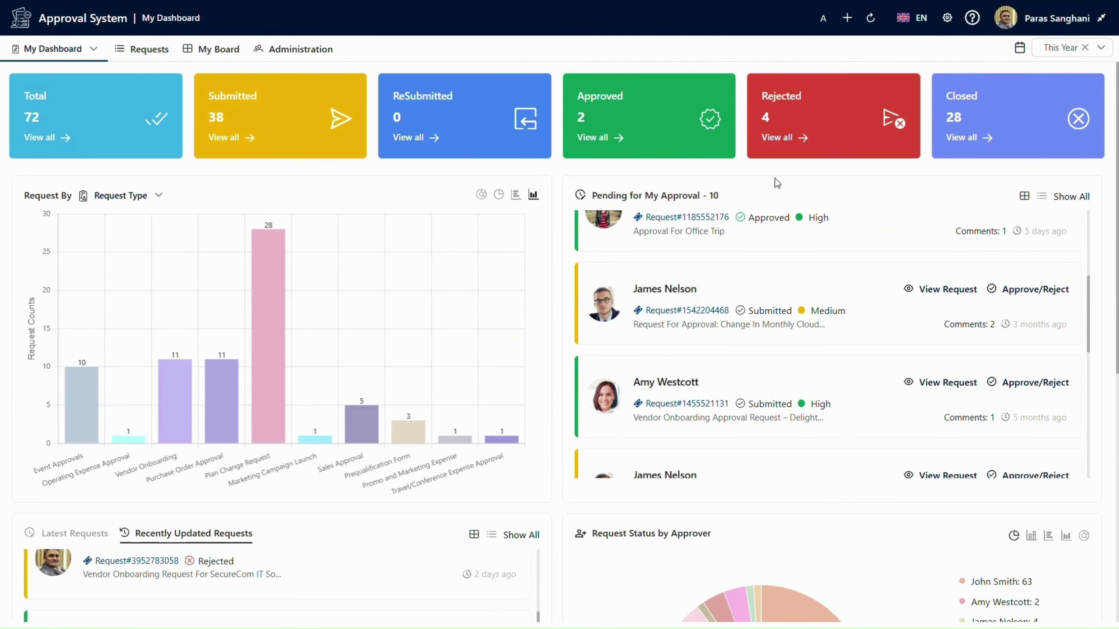
click(1092, 47)
click(1013, 181)
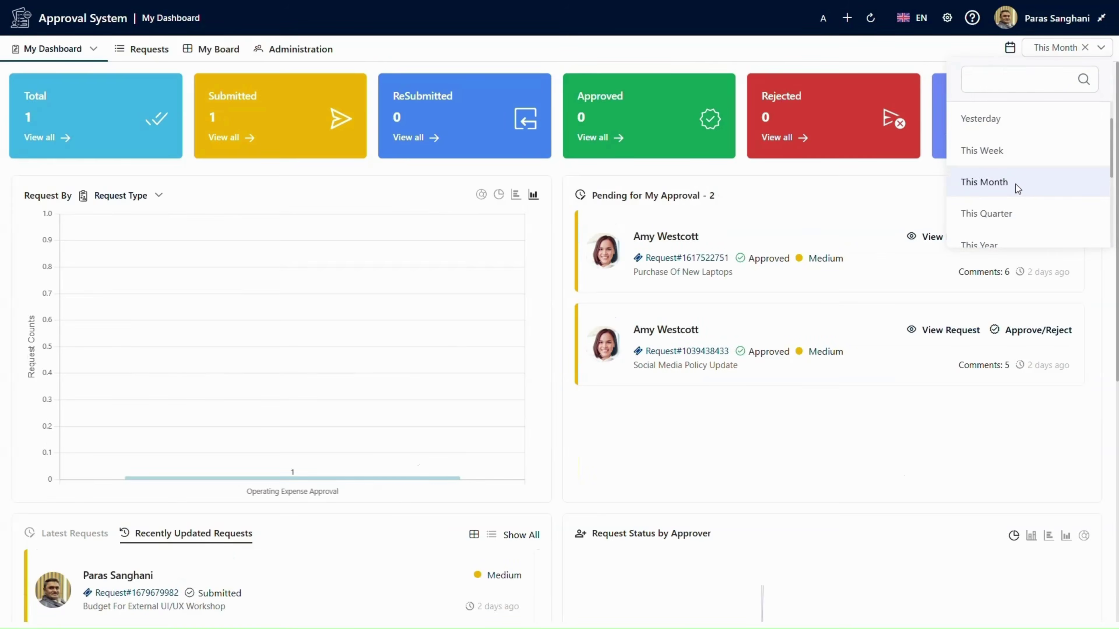
click(1100, 47)
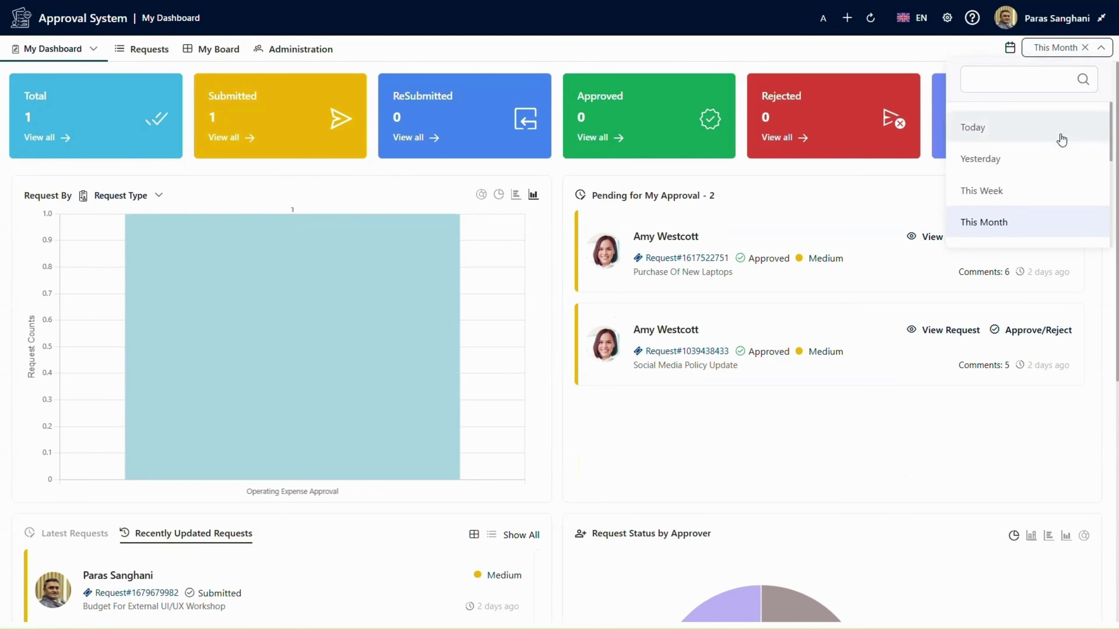
scroll(1020, 207, down, 2)
click(1014, 185)
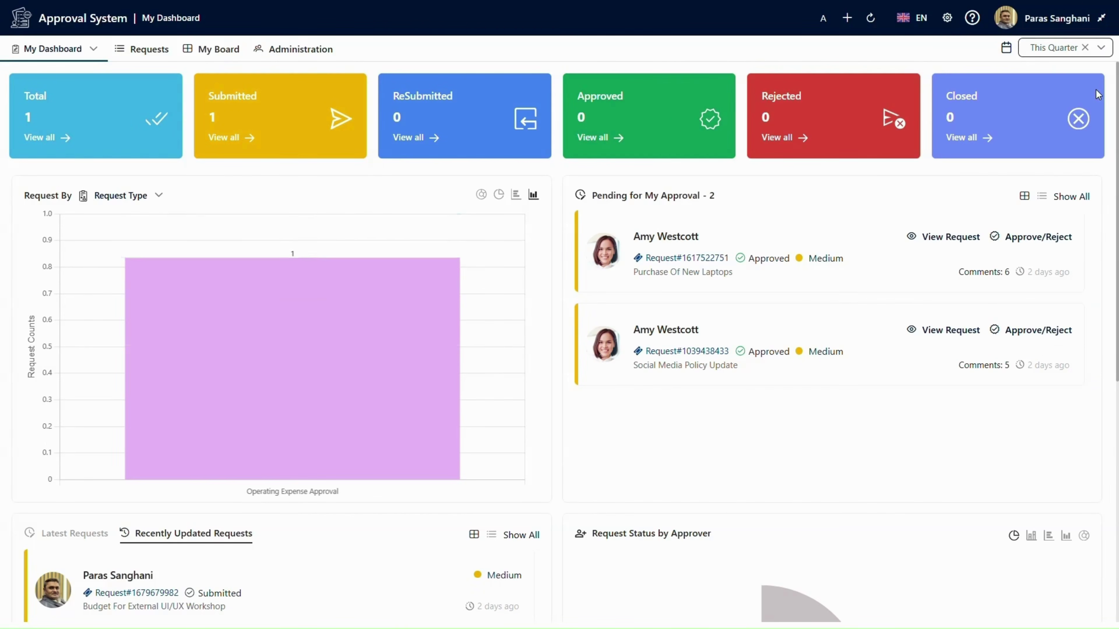
click(1107, 54)
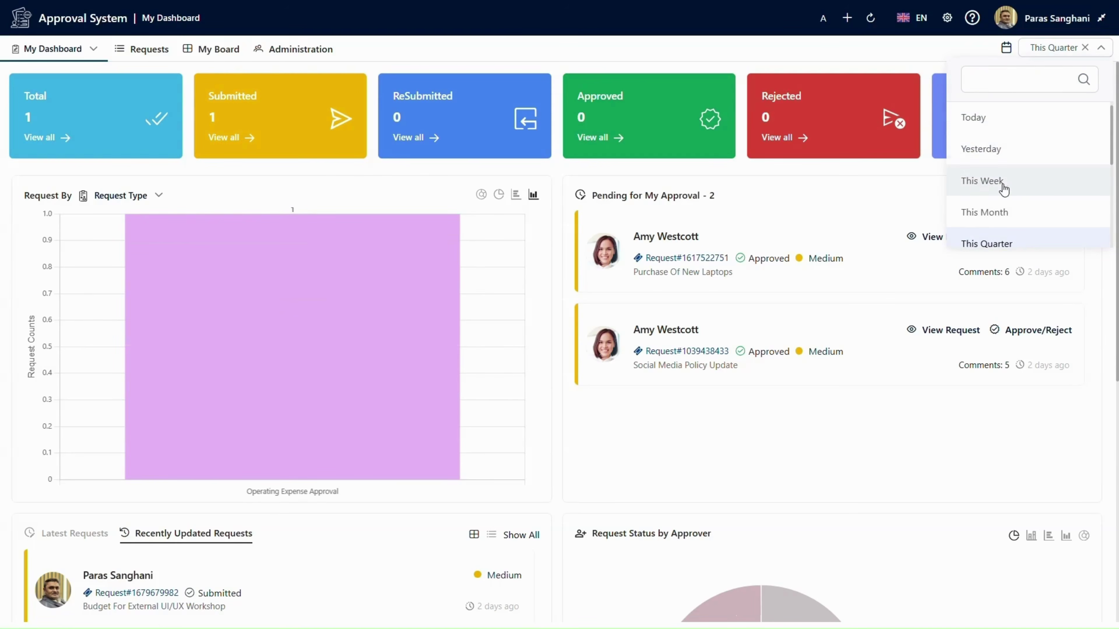
scroll(993, 181, down, 3)
click(994, 141)
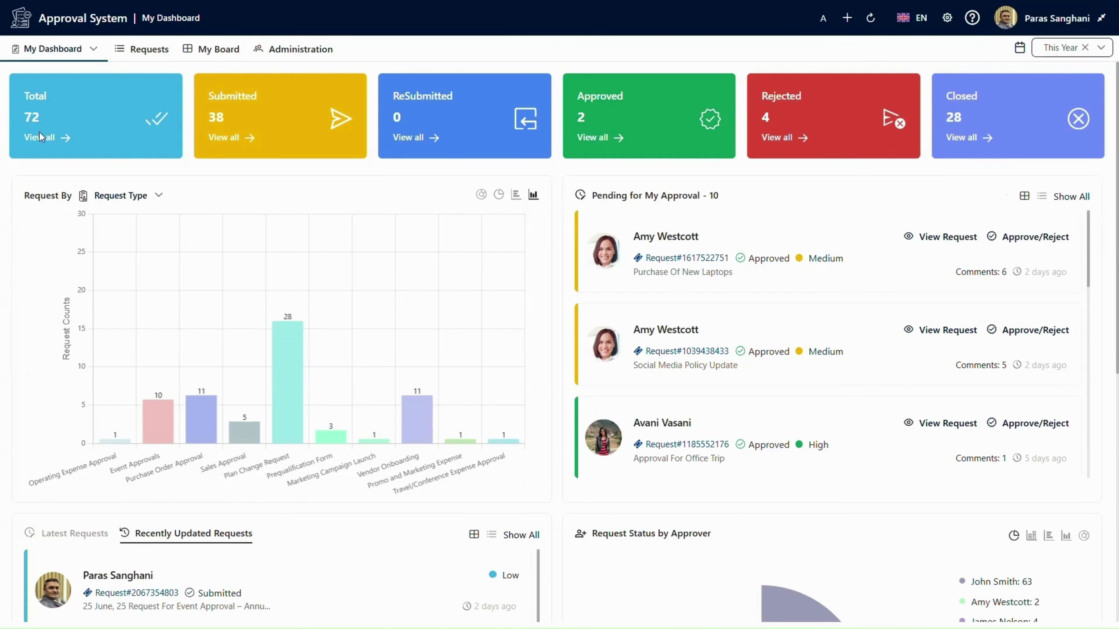
Switch to the Global Dashboard and group its Request By chart by Department
click(90, 58)
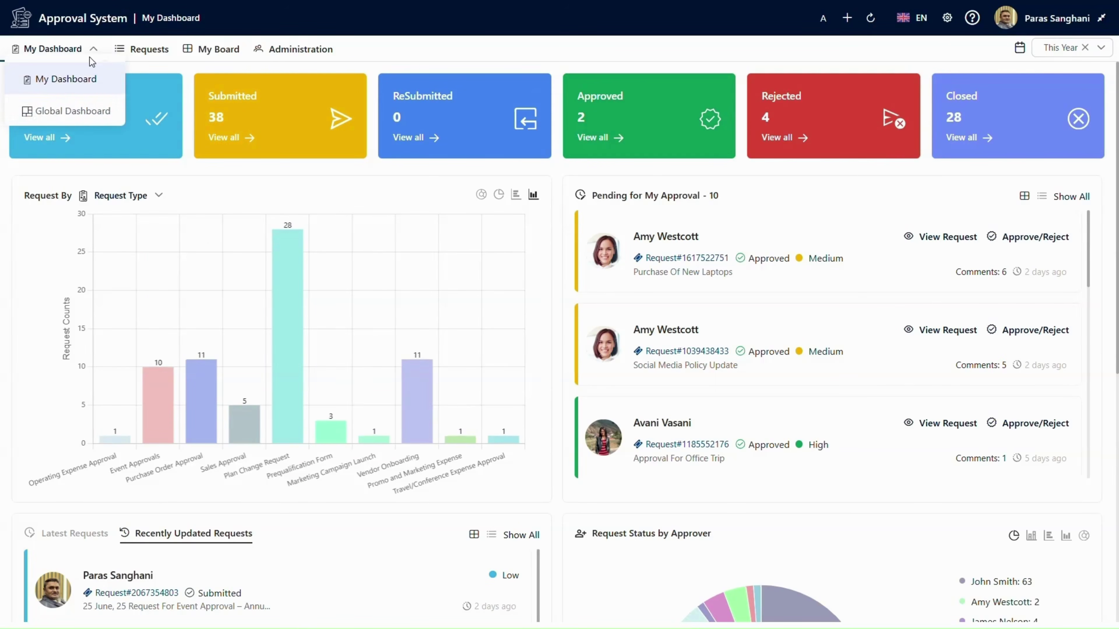
click(55, 115)
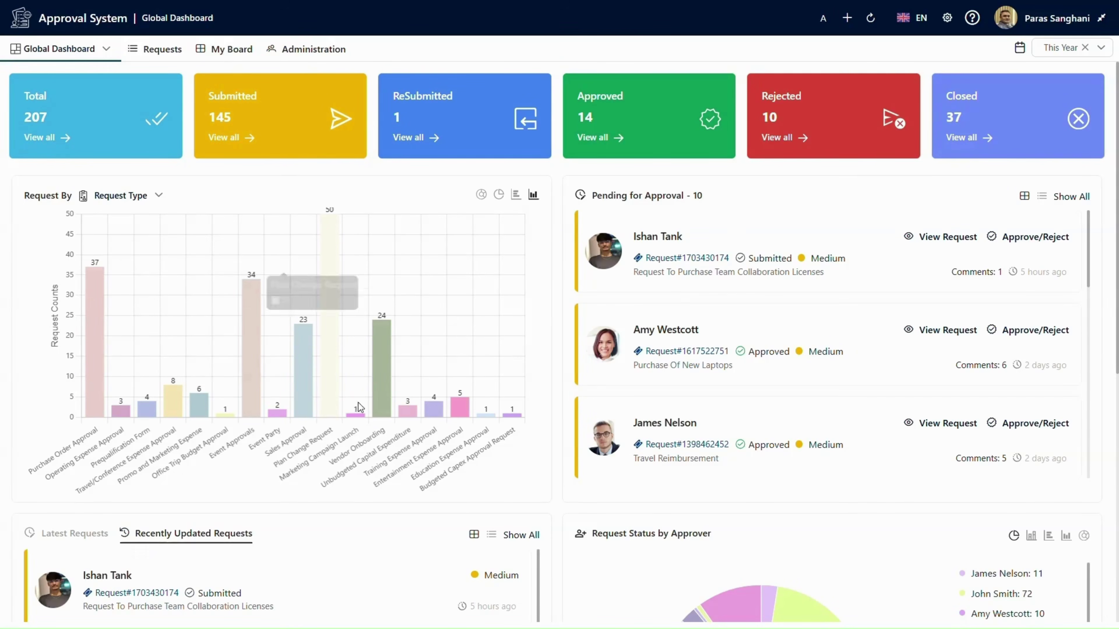
click(157, 208)
click(129, 257)
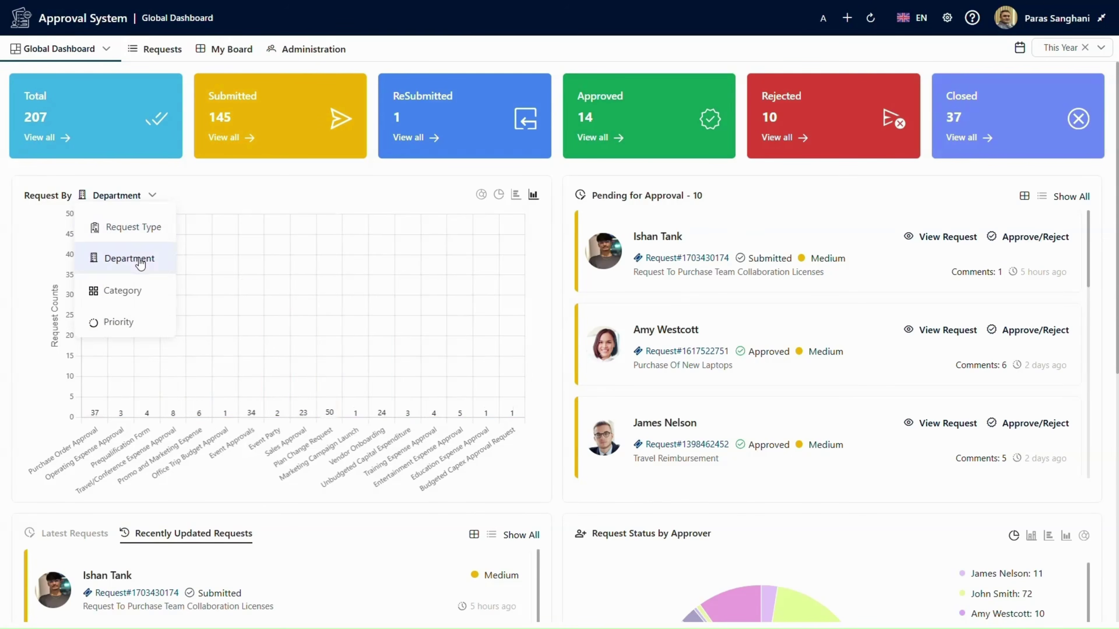
Change the Request By chart's type, and view the Latest Requests and Recently Updated Requests lists on the Global Dashboard
click(481, 194)
scroll(456, 353, down, 8)
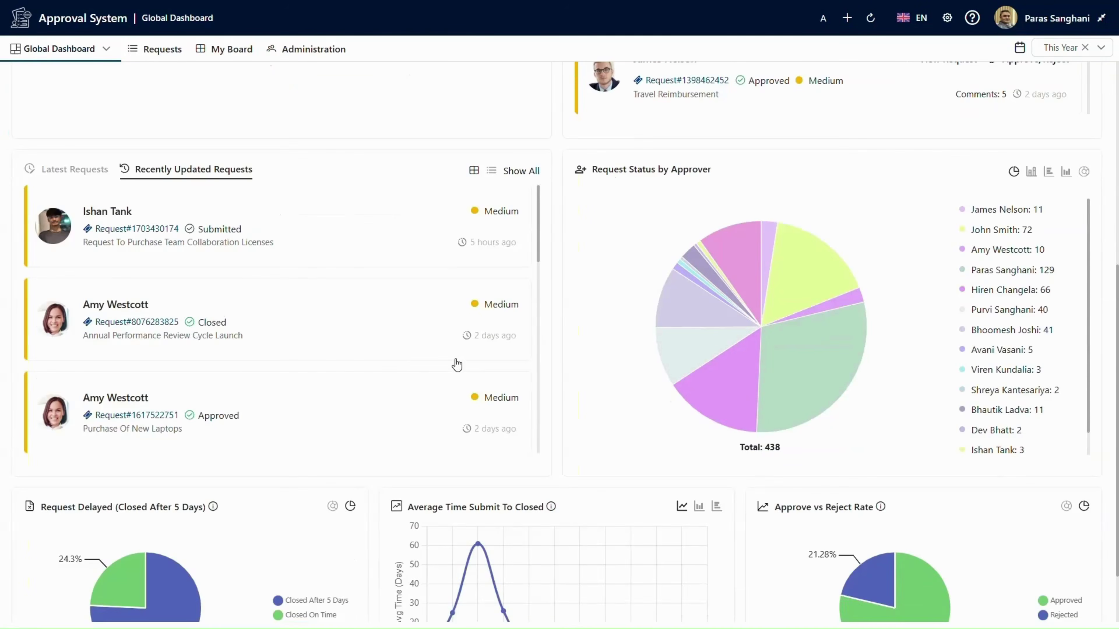
click(115, 172)
click(216, 174)
scroll(444, 224, down, 10)
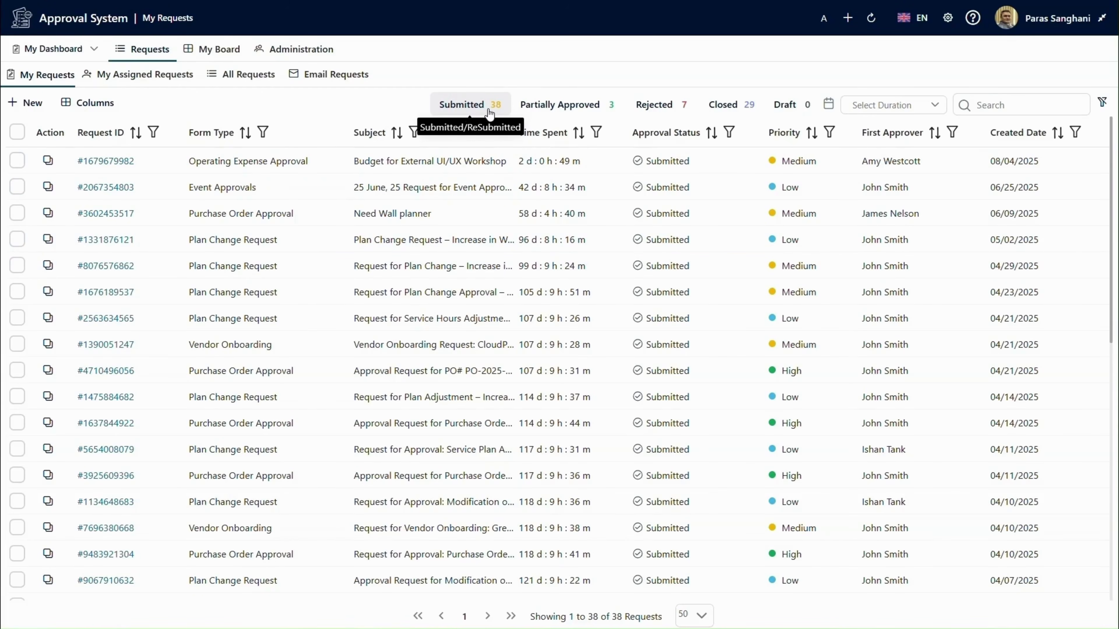
View the Partially Approved, Rejected and Closed lists in My Requests
click(576, 114)
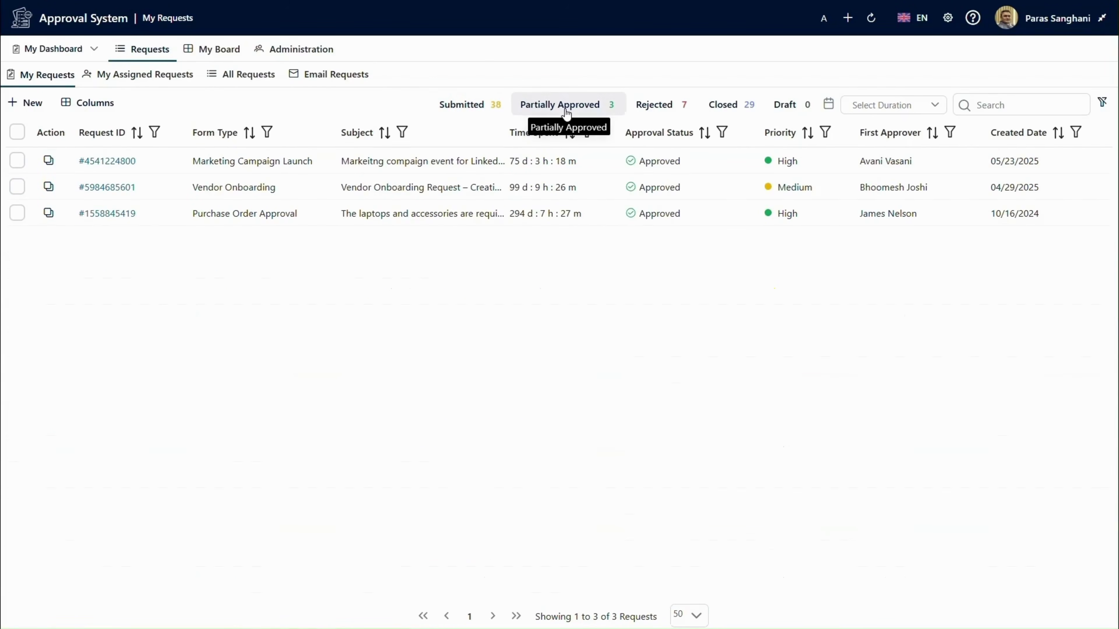
click(655, 112)
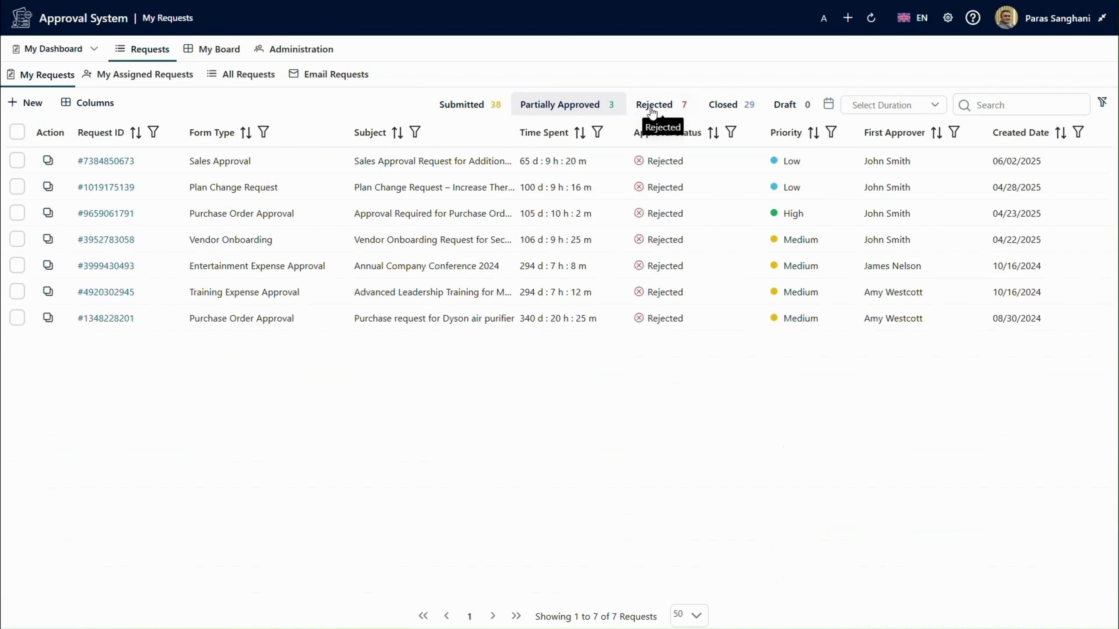
click(723, 112)
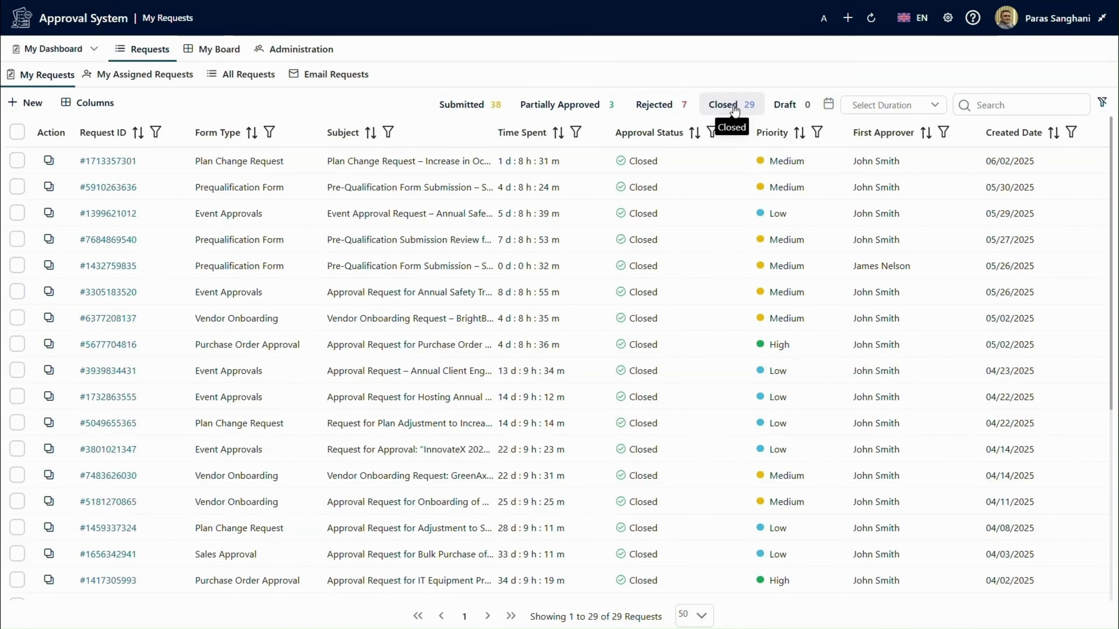
Filter My Requests by the duration This Month, ending with the filter on This Year
click(877, 106)
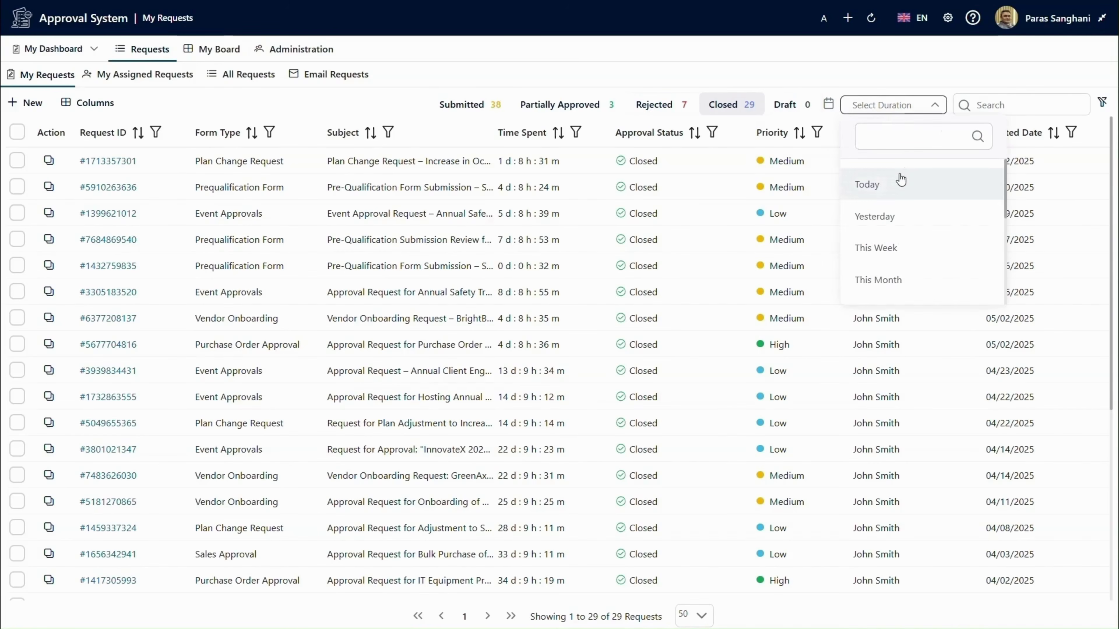
click(919, 279)
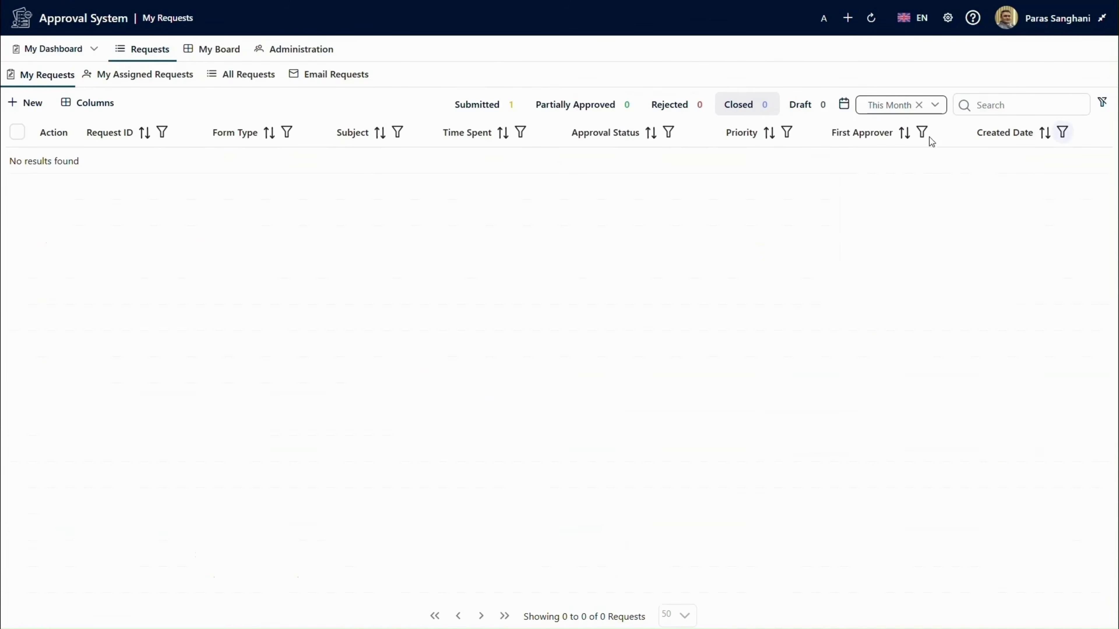
scroll(936, 269, down, 3)
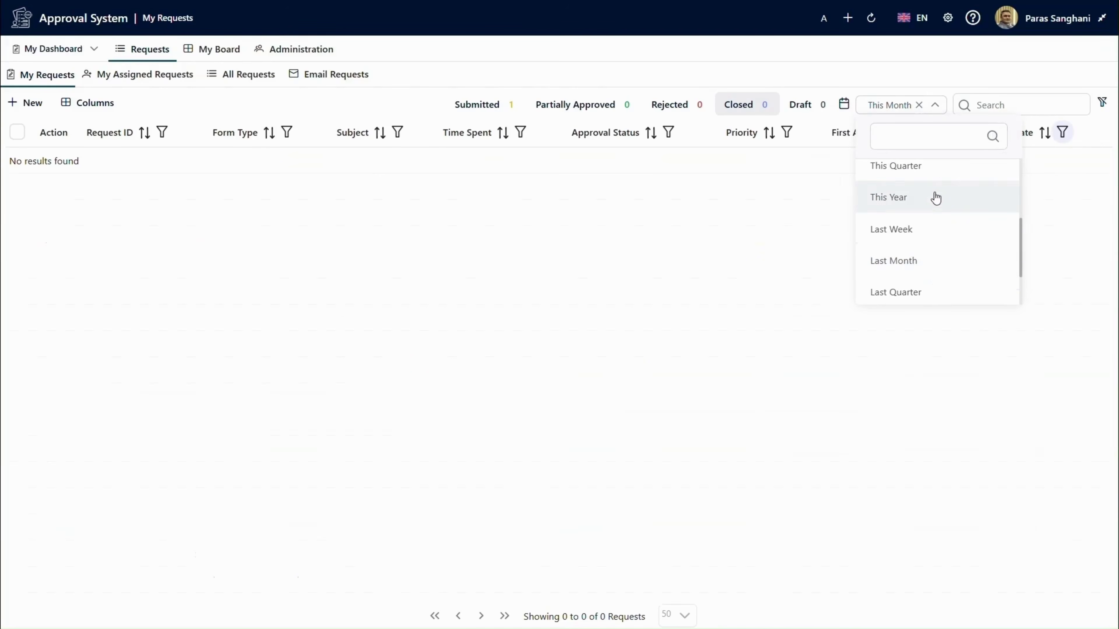
scroll(935, 203, up, 2)
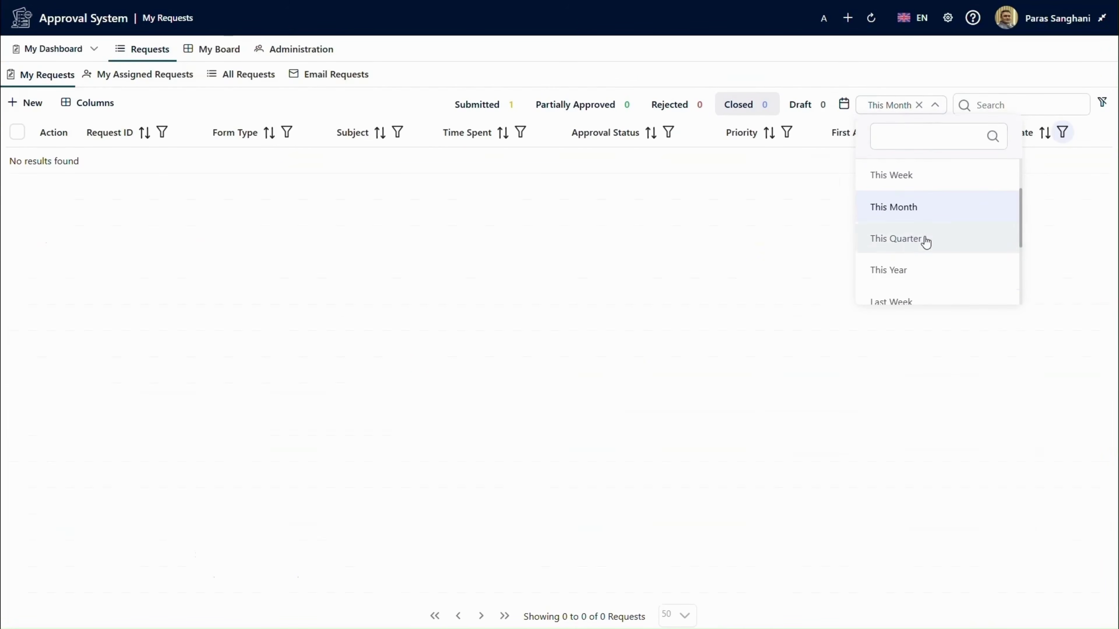
click(906, 281)
Open the submitted request "Budget for External UI/UX Workshop" and examine its summary fields and comments
click(106, 163)
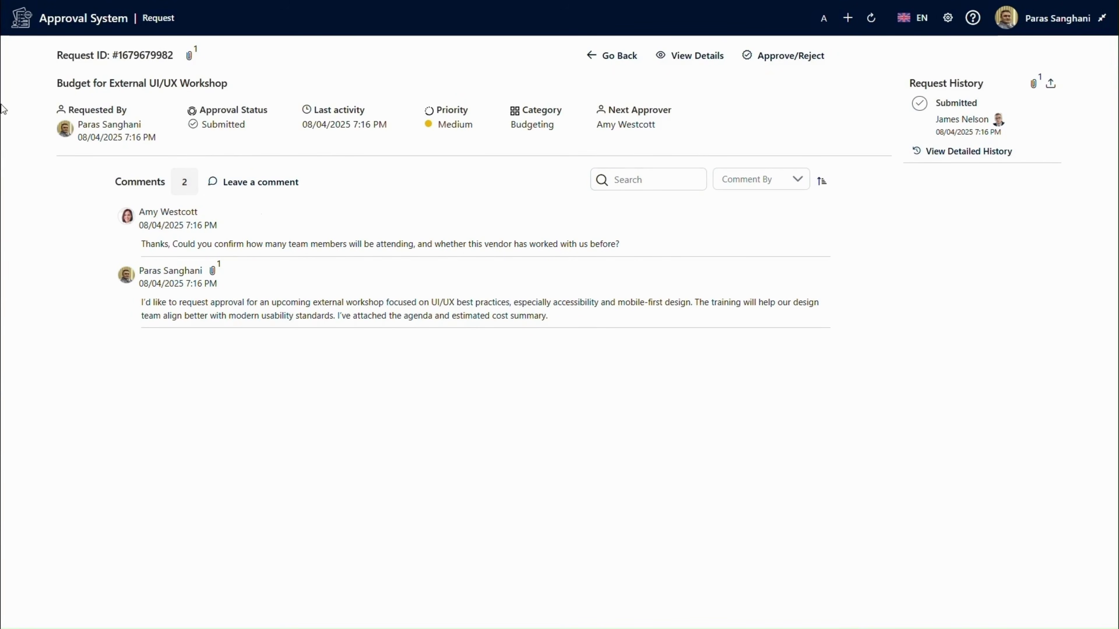
drag(3, 108, 741, 123)
click(775, 123)
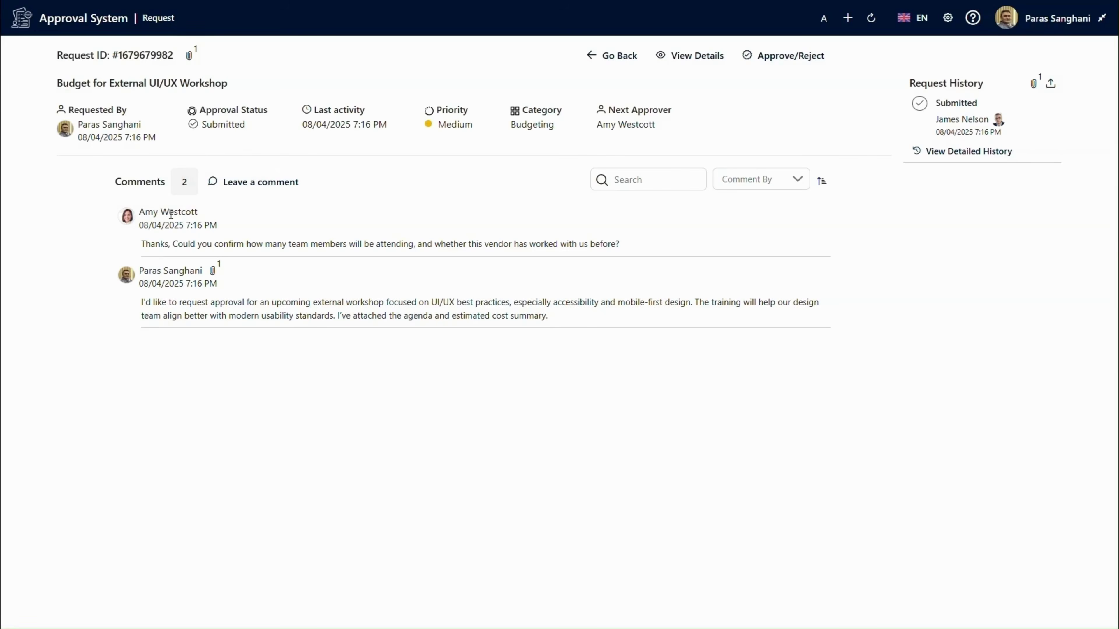
triple_click(206, 245)
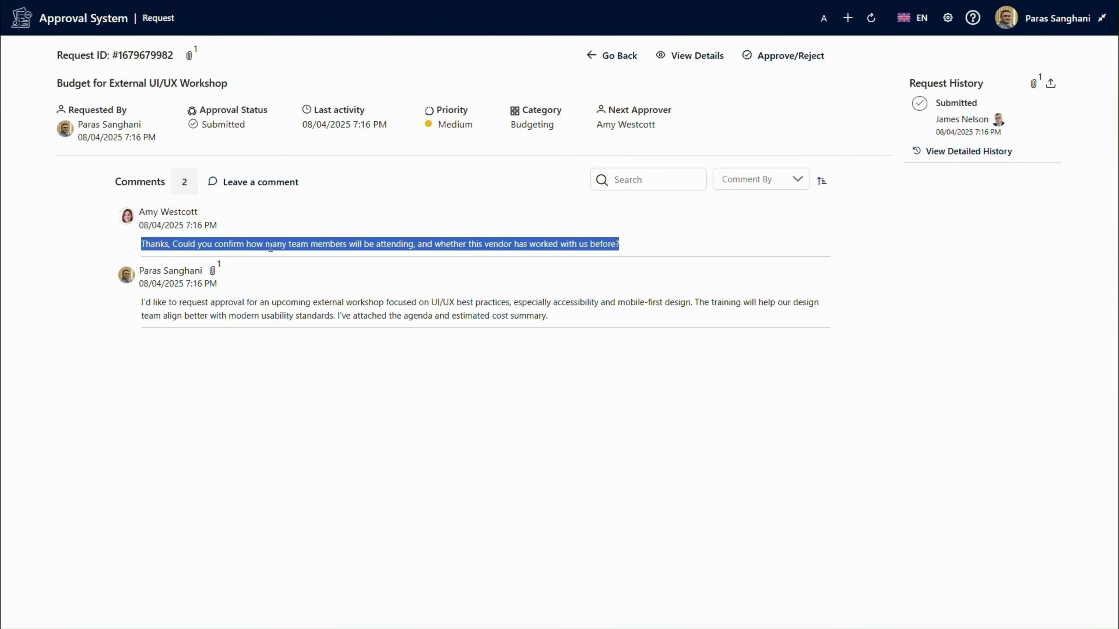
click(415, 361)
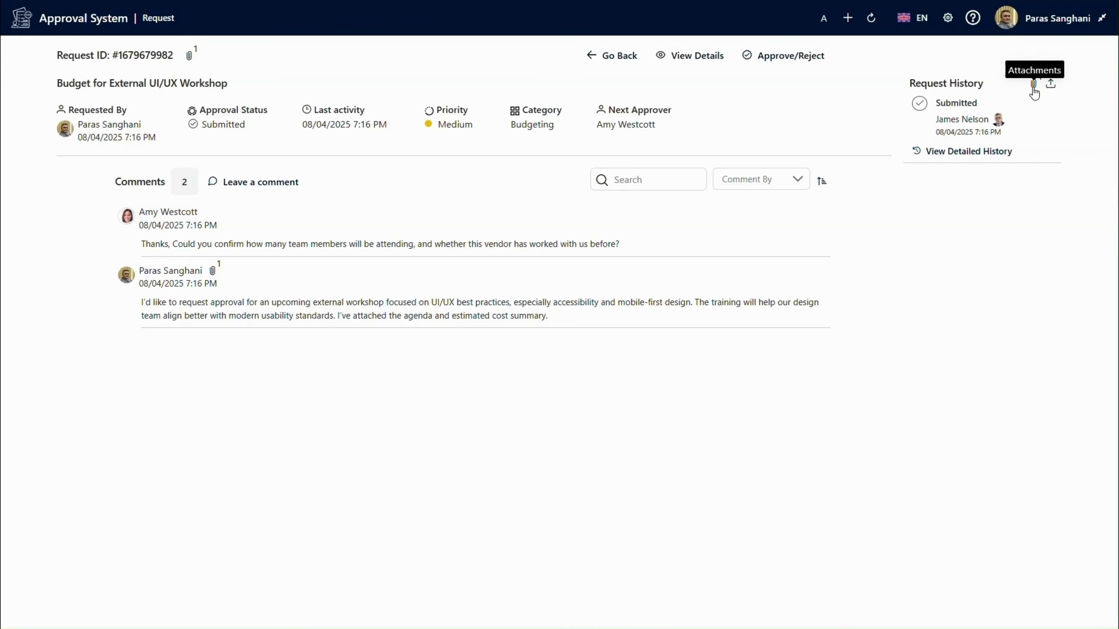
View the request's attachments and its detailed request history, closing both again
click(1033, 85)
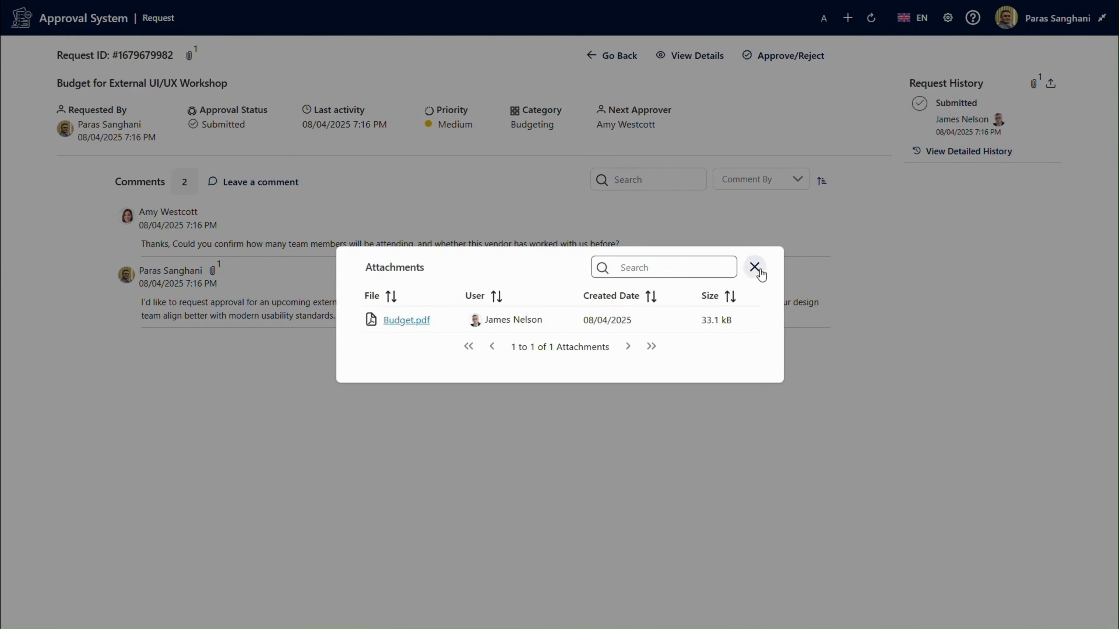
click(754, 268)
click(974, 151)
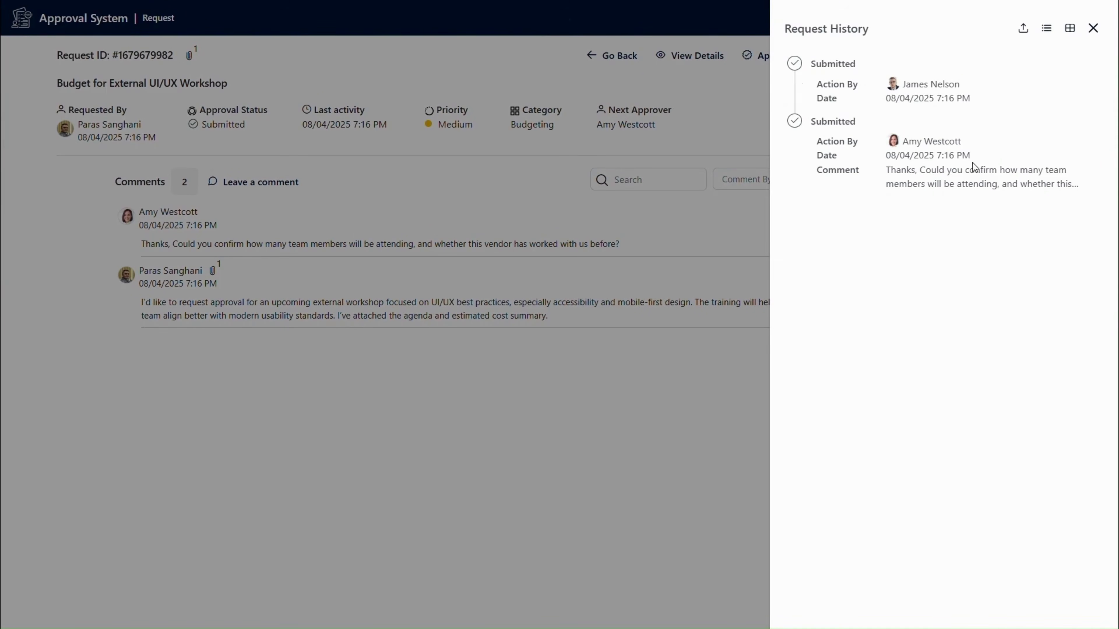
click(676, 124)
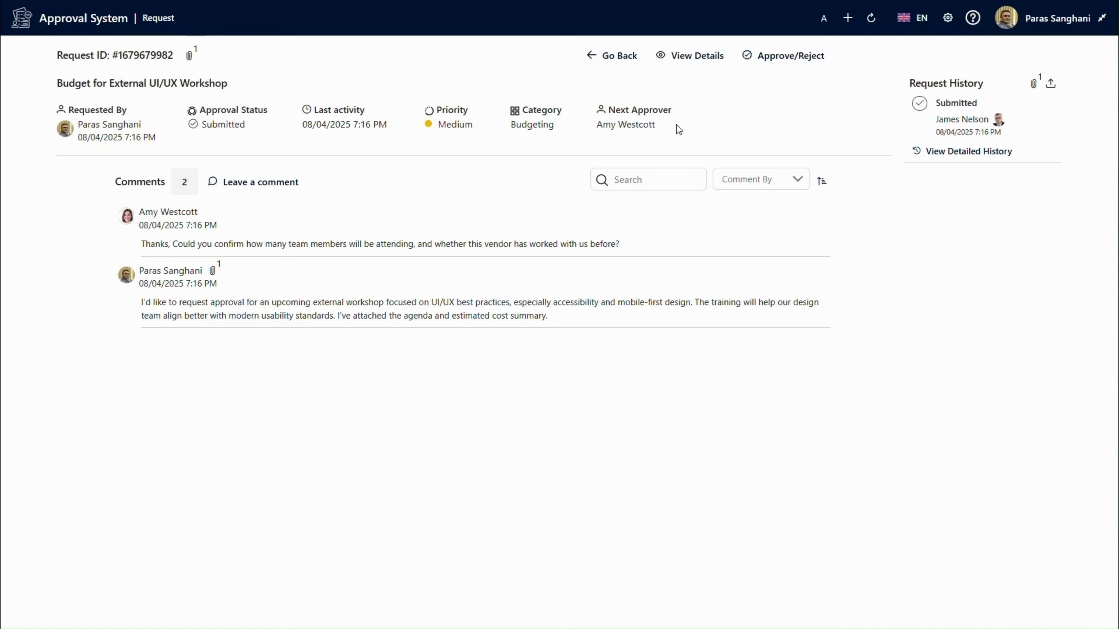
Check the request's Next Approver and read through its full details form, including the Justification section
drag(677, 124, 601, 112)
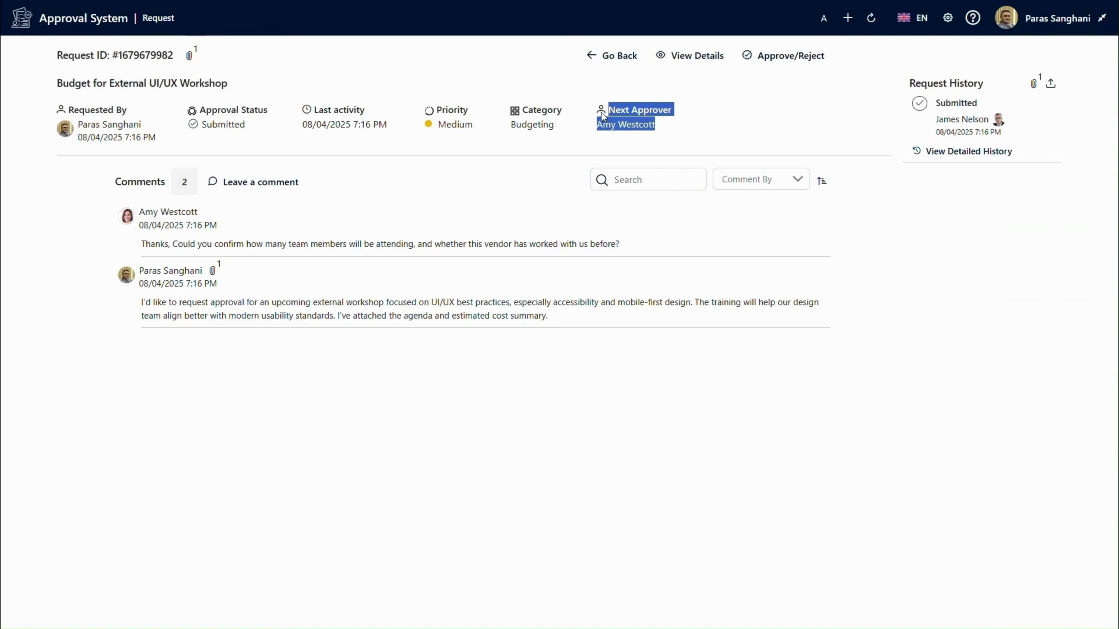
click(698, 128)
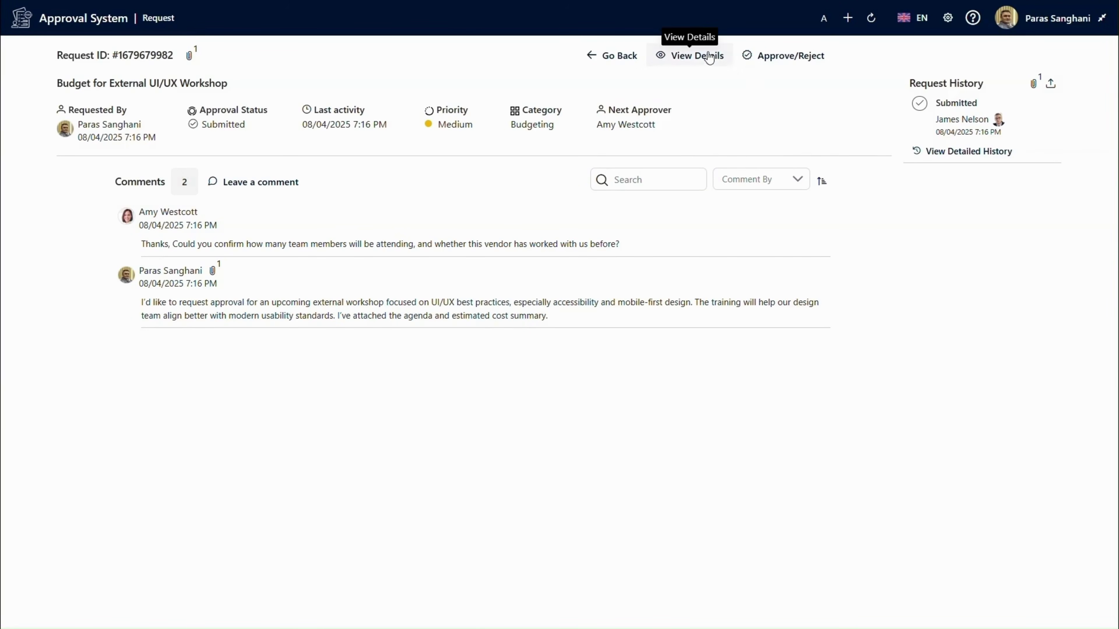
click(694, 55)
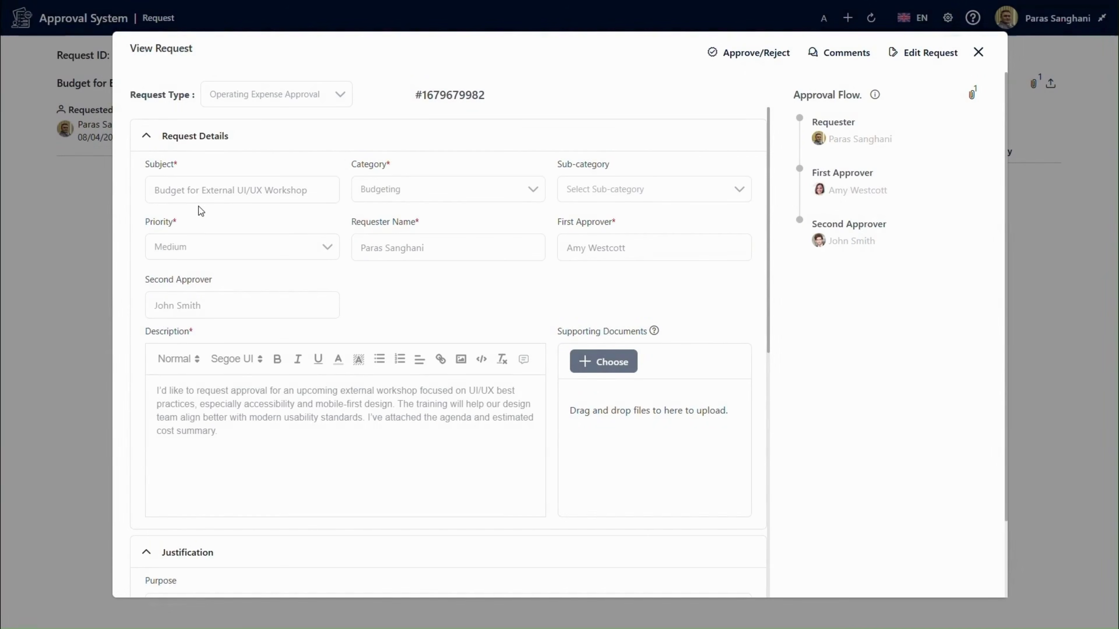
scroll(290, 243, down, 3)
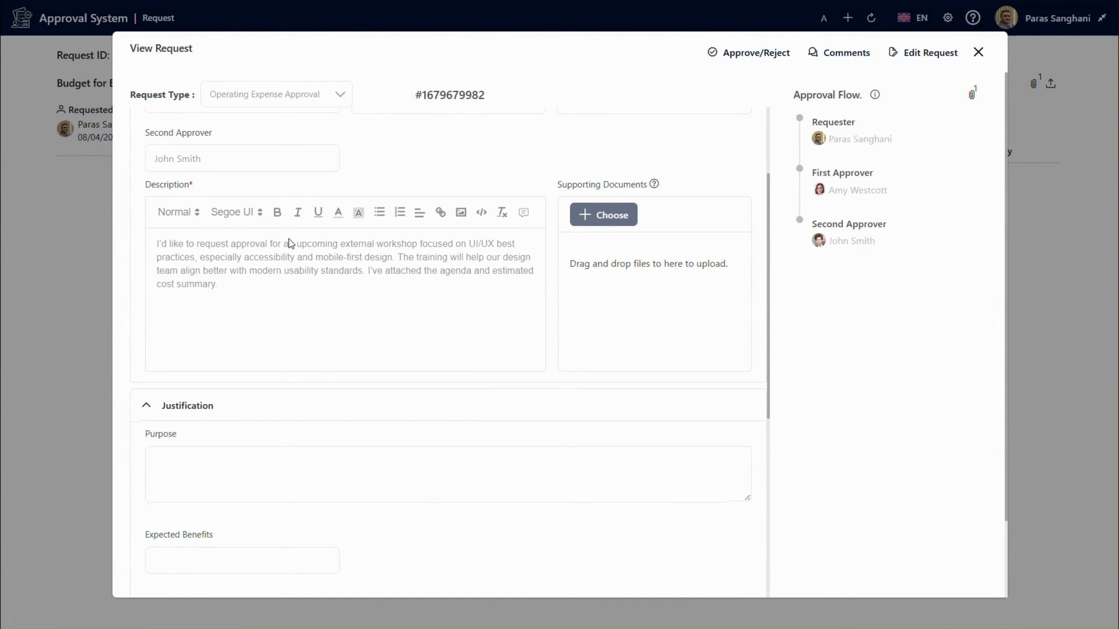
scroll(290, 243, down, 3)
scroll(289, 239, up, 6)
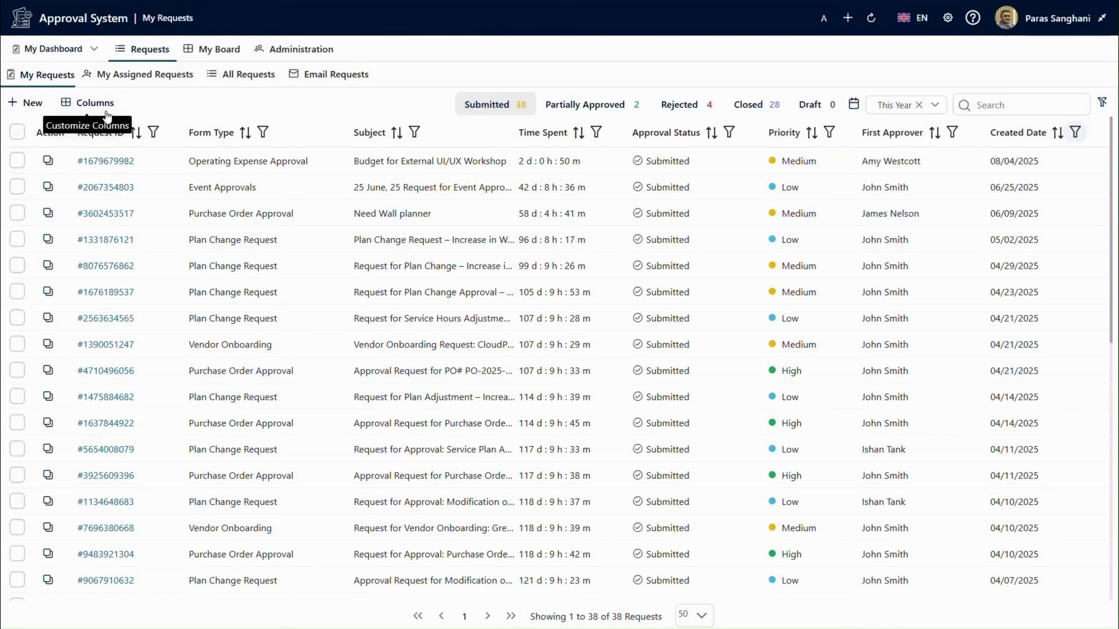
Start a new request from My Requests and set its request type to Purchase Order Approval
click(43, 105)
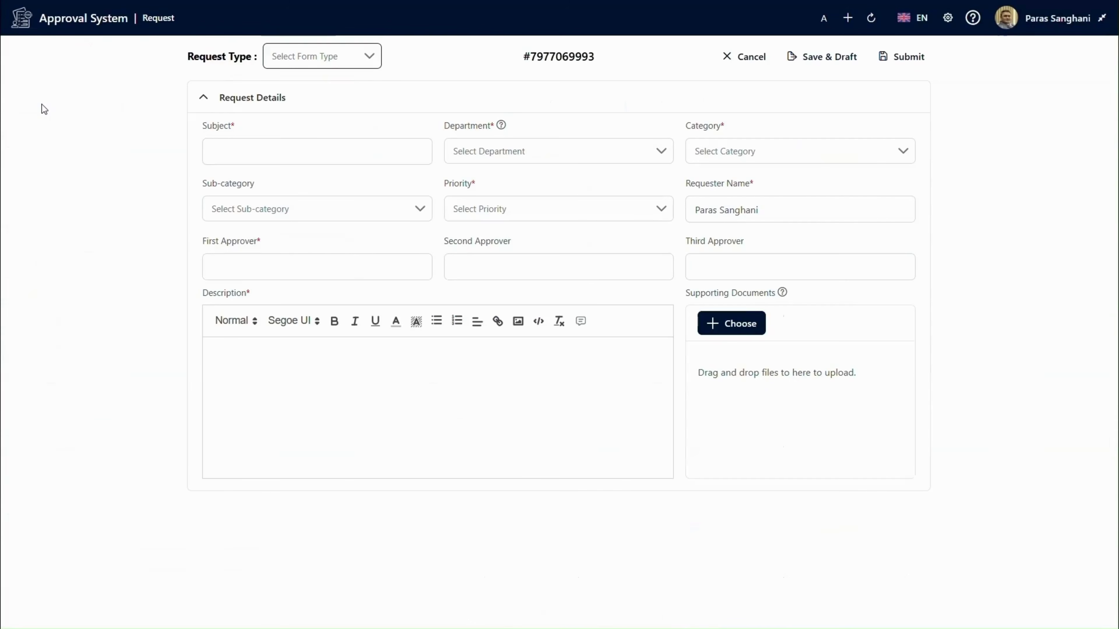
click(204, 106)
click(204, 106)
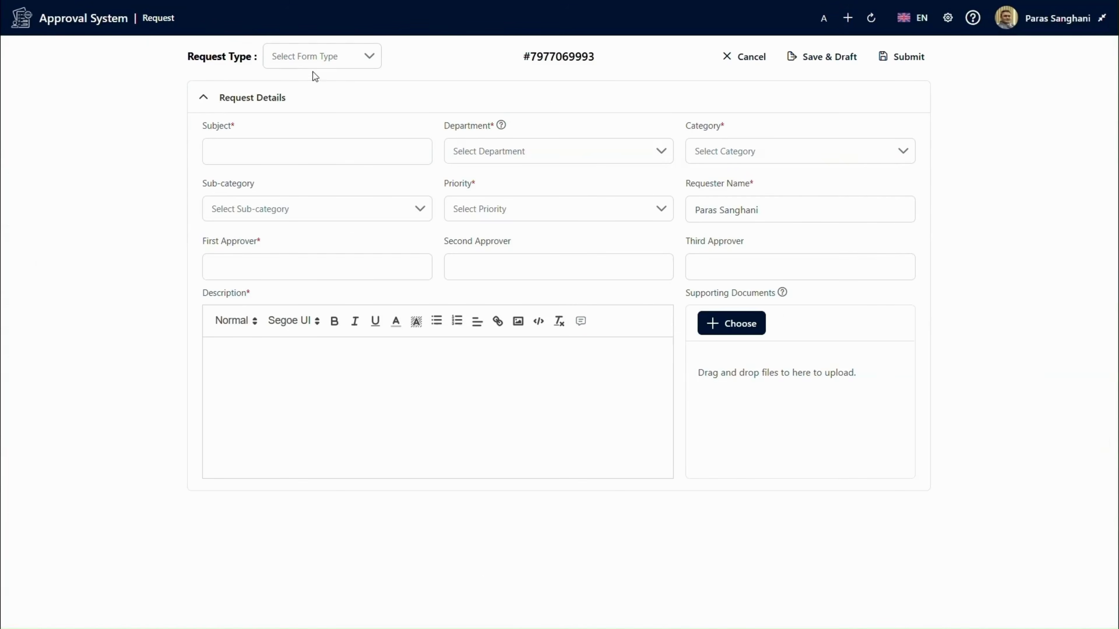
click(313, 59)
scroll(352, 156, down, 5)
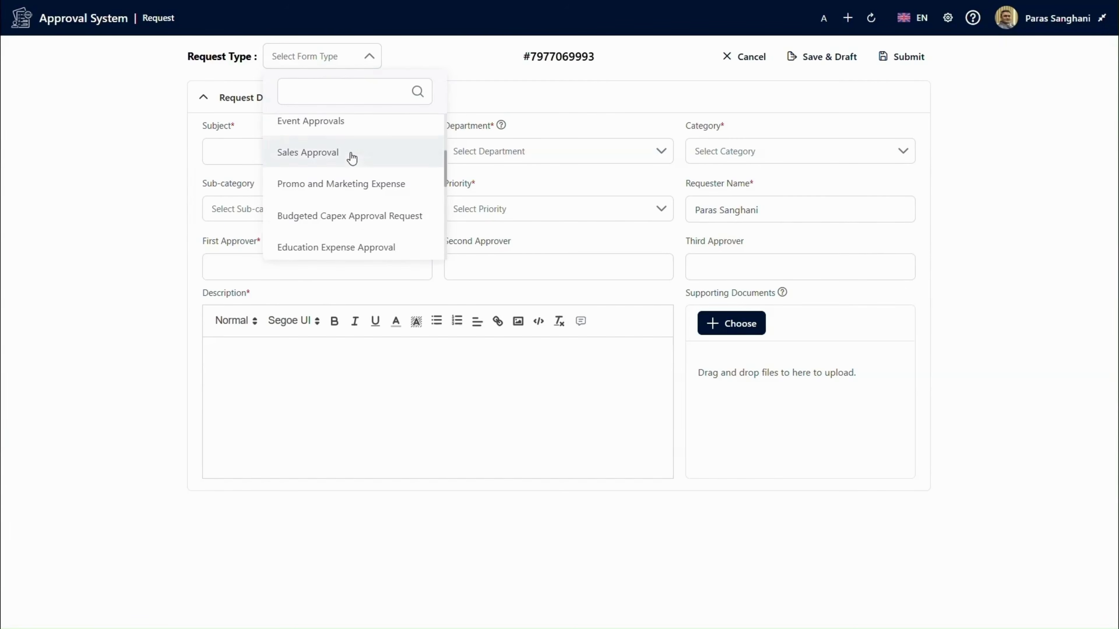
scroll(355, 170, down, 5)
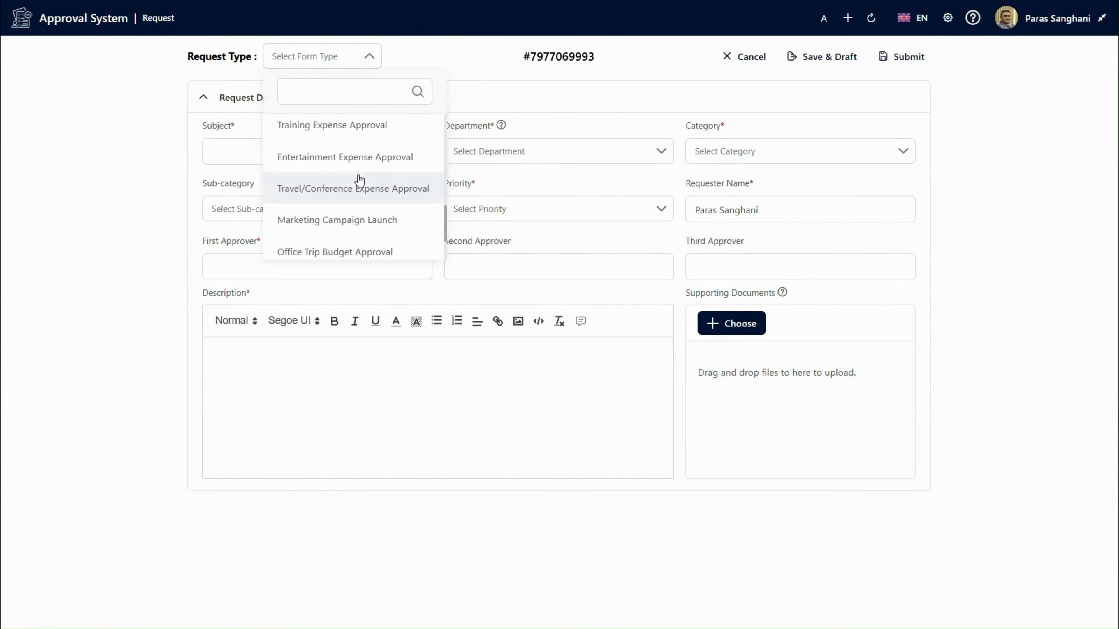
scroll(358, 177, up, 6)
scroll(358, 178, up, 4)
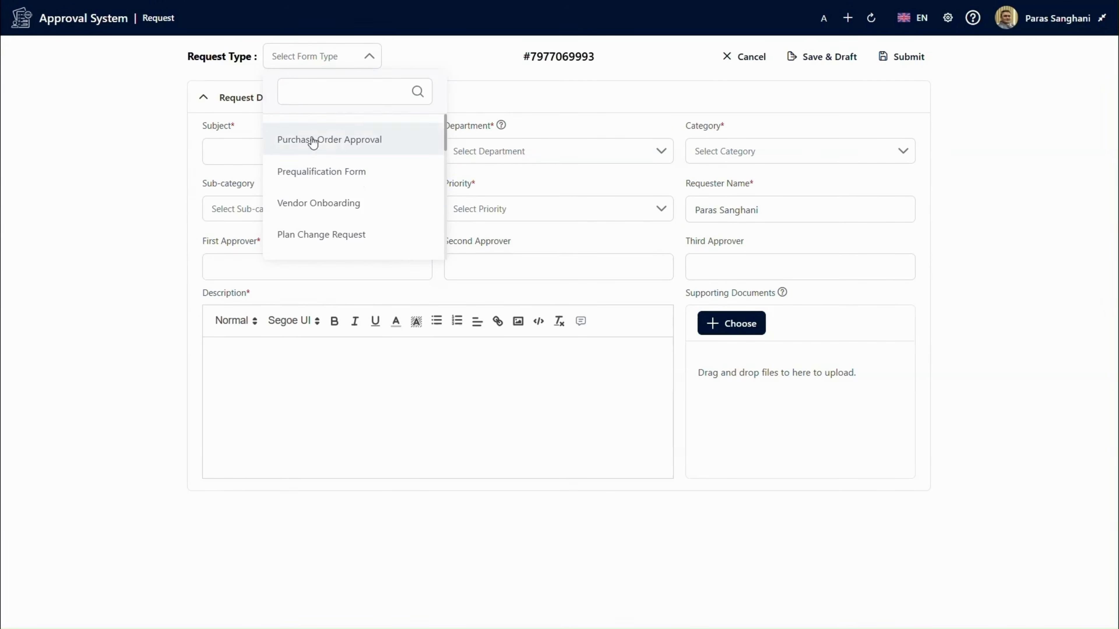
scroll(366, 185, down, 5)
scroll(375, 177, up, 6)
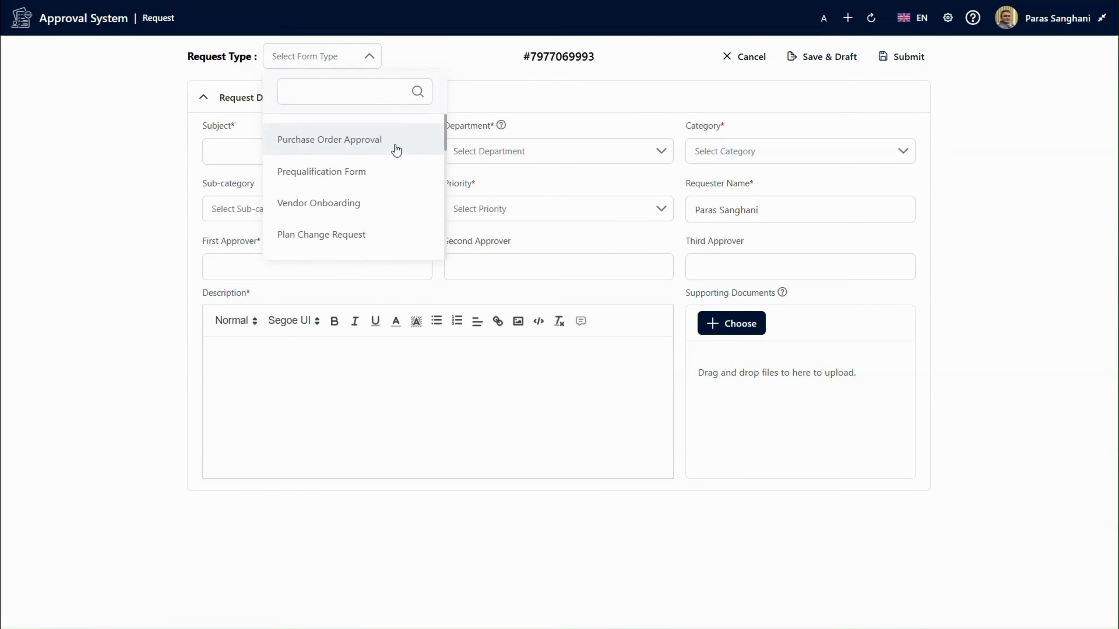
click(367, 141)
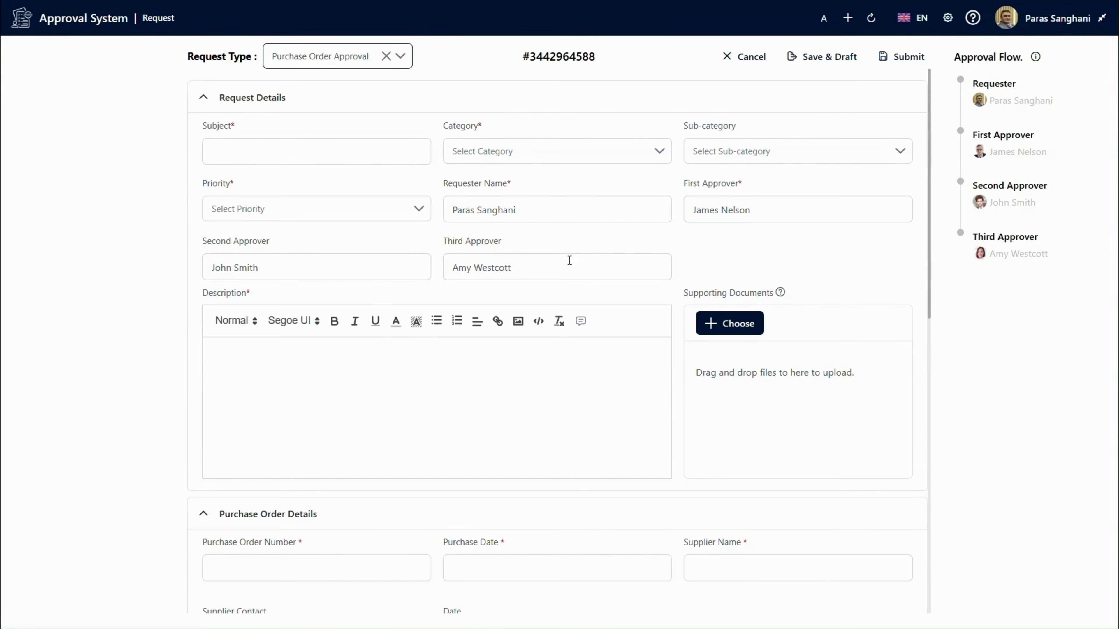
Collapse the Request Details, Purchase Order Details, Item Details, Shipping Information and Billing Information sections of the form
click(202, 99)
click(204, 136)
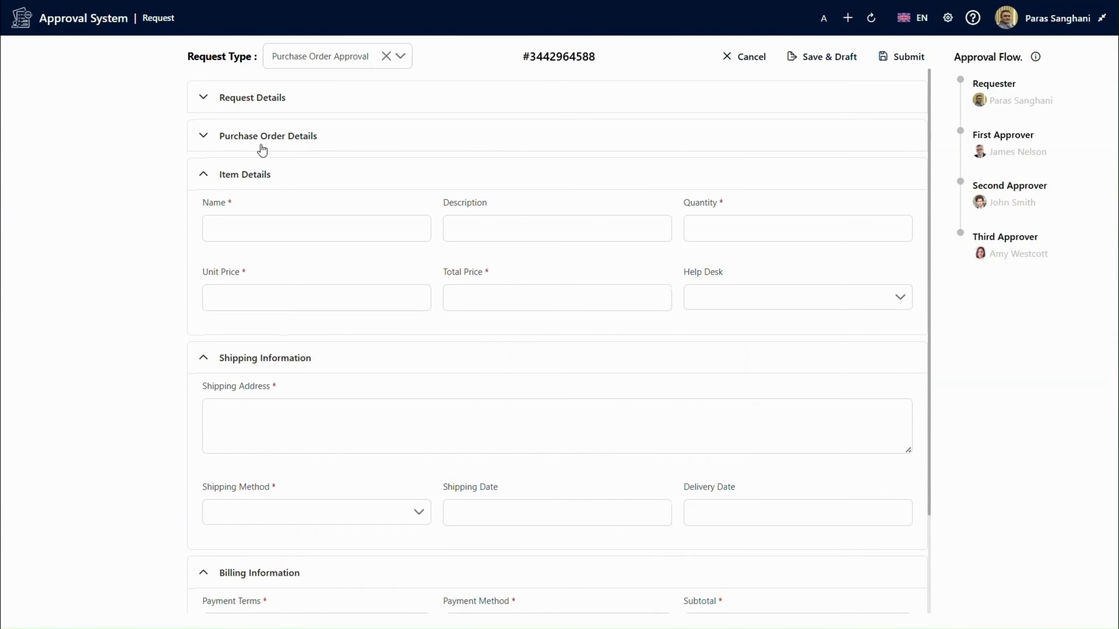
click(203, 174)
click(205, 214)
click(207, 256)
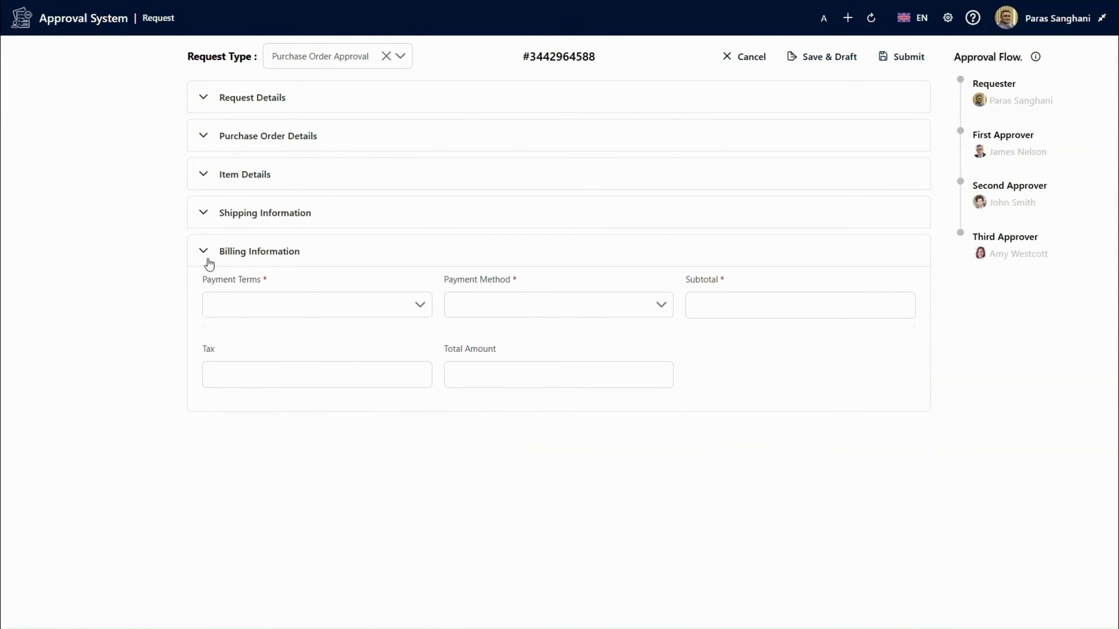
Browse the available request types, keep Purchase Order Approval, and expand the Request Details section
click(408, 62)
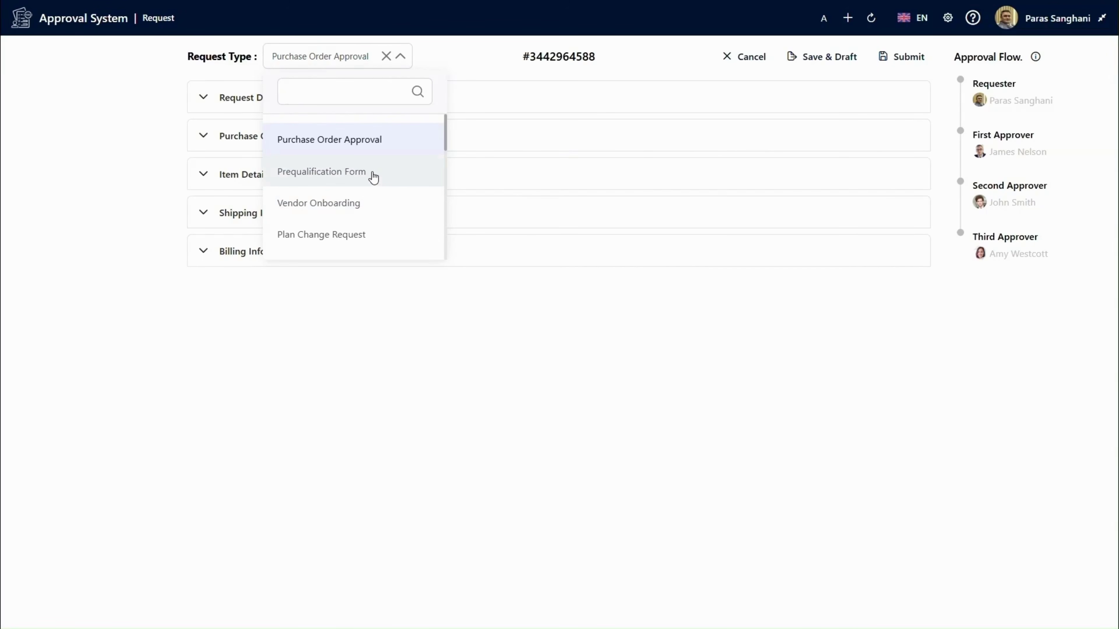
scroll(335, 198, down, 1)
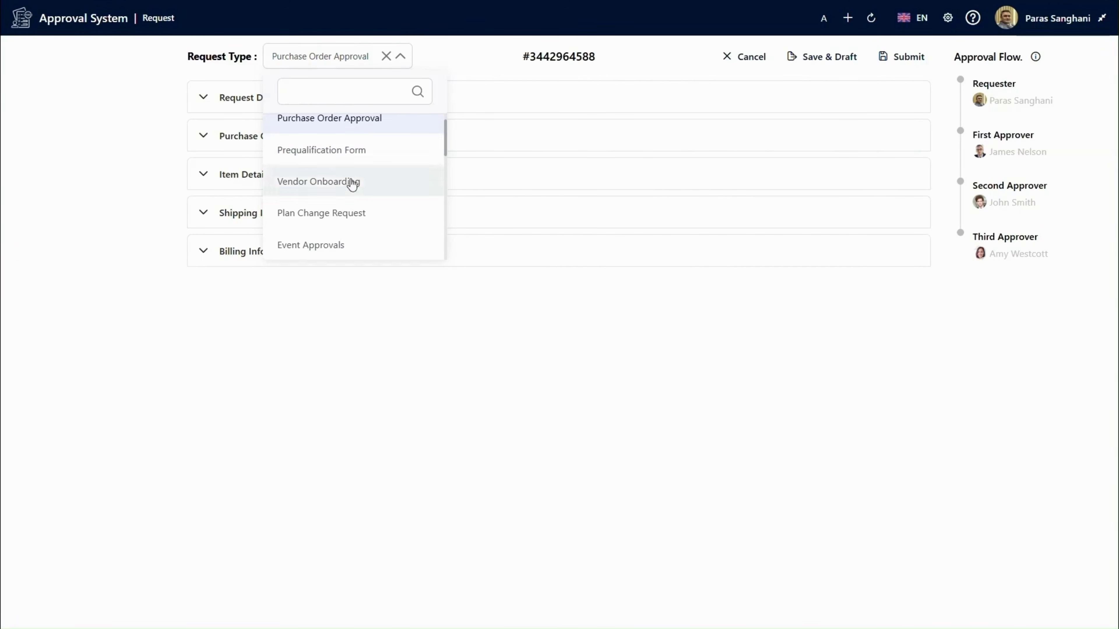
scroll(355, 178, up, 1)
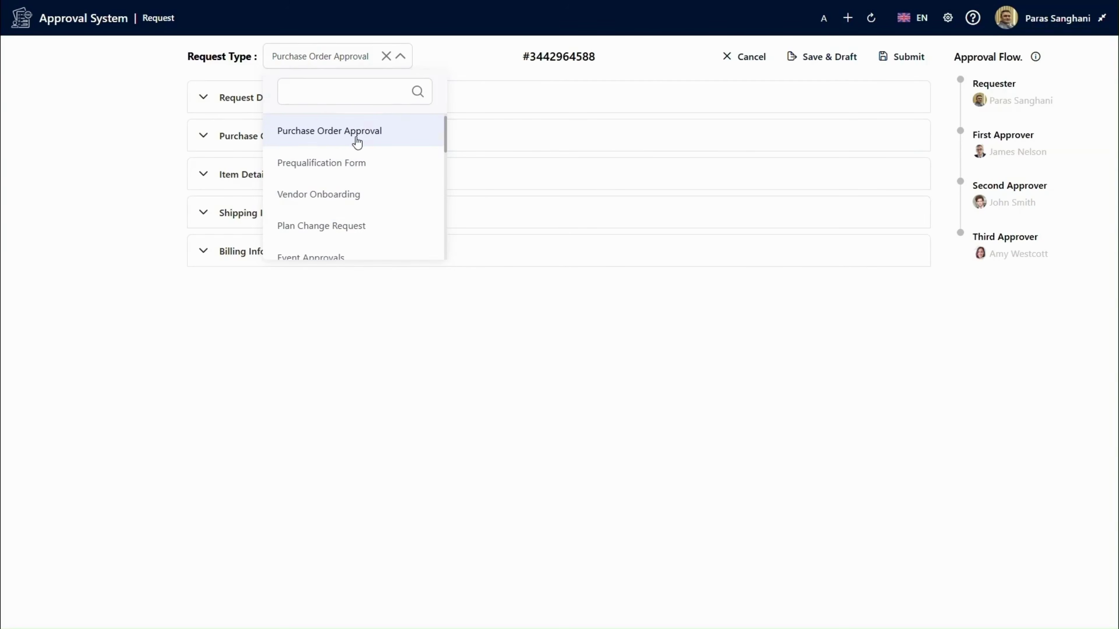
click(422, 367)
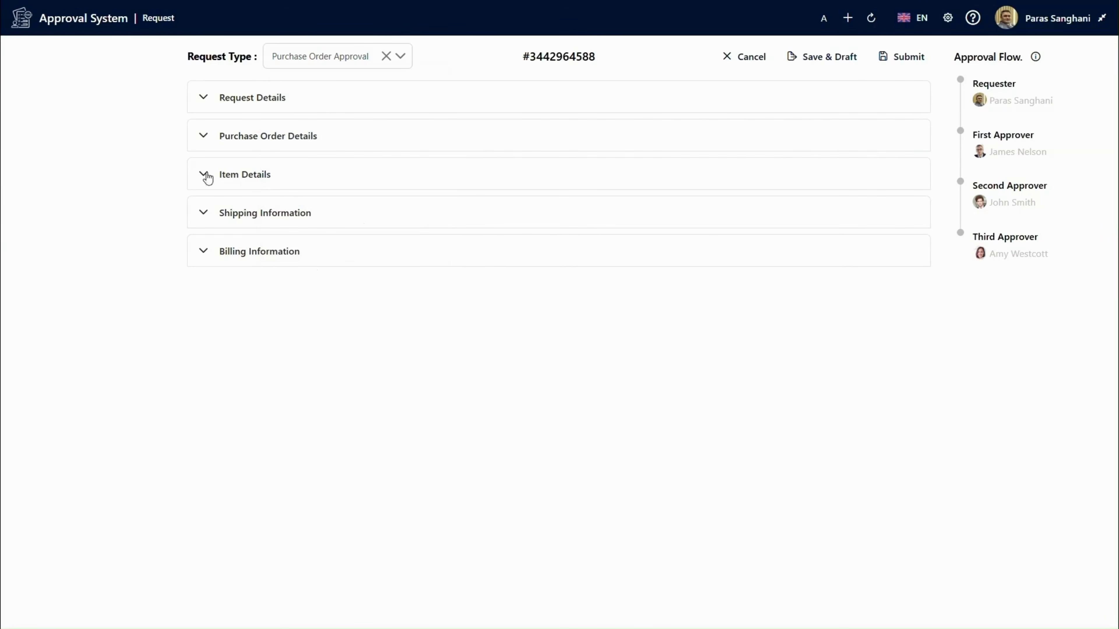
click(206, 96)
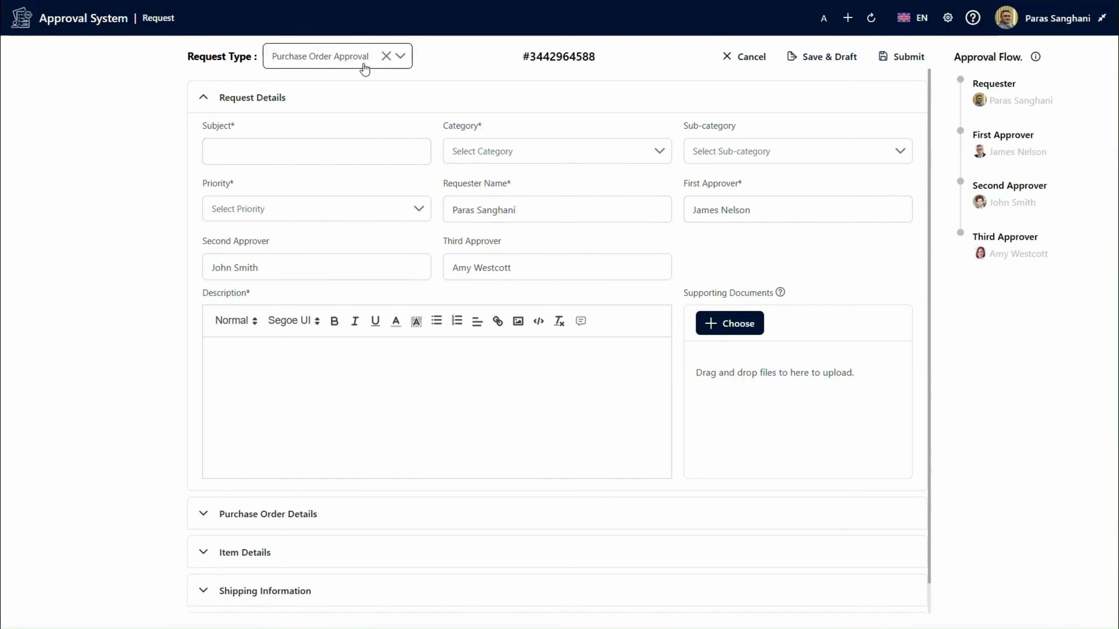
Switch the new request's type to Vendor Onboarding and collapse the Payment Information and Legal Documentation sections
click(220, 101)
click(408, 63)
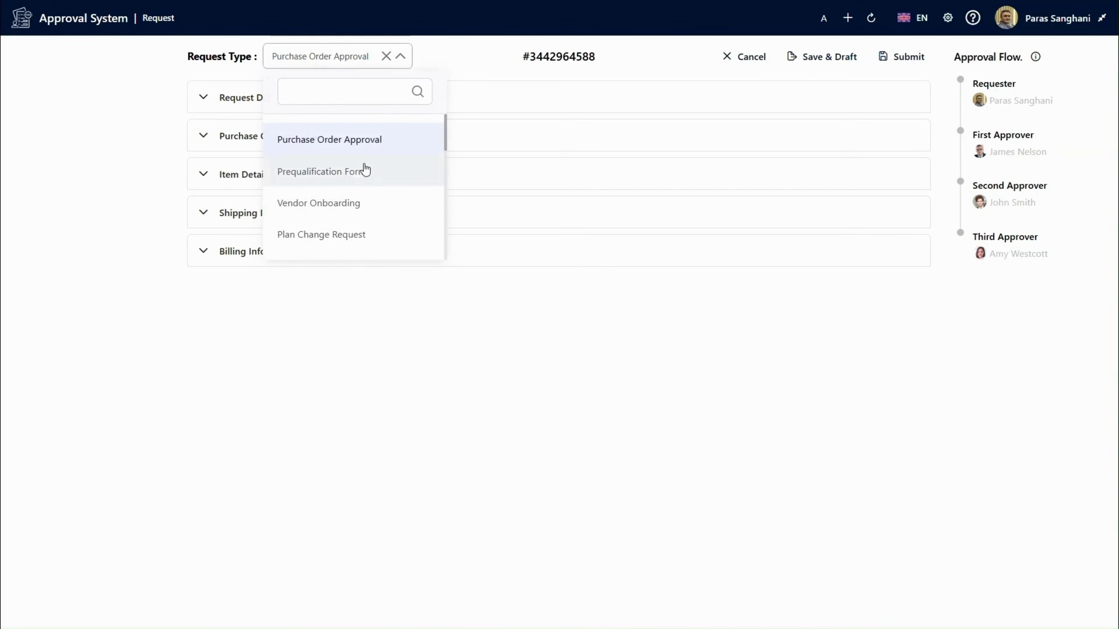
click(352, 204)
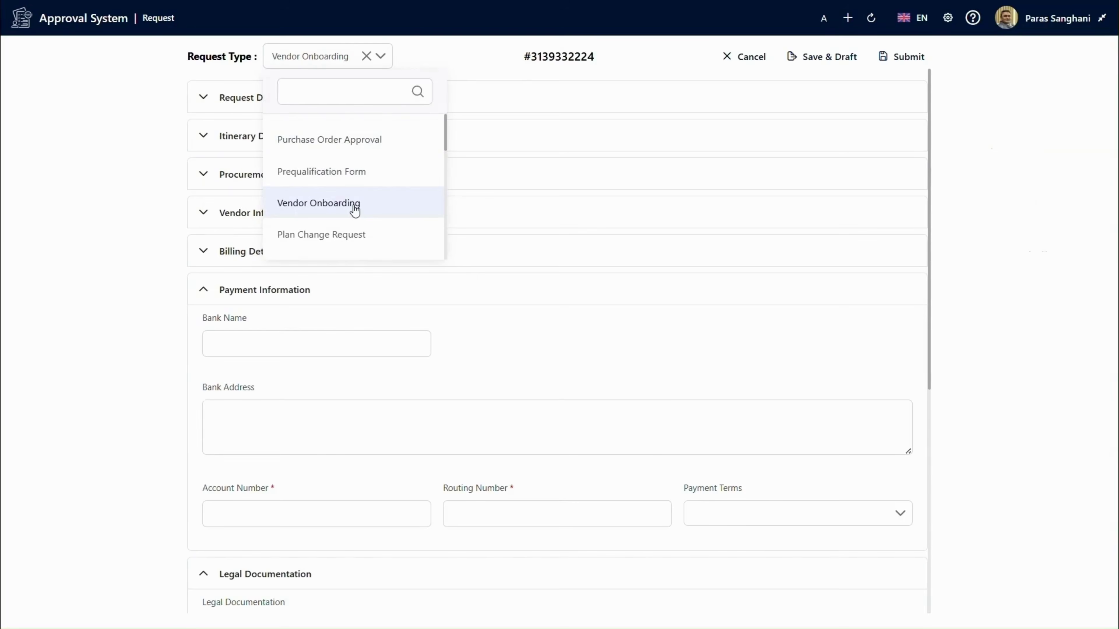
click(206, 296)
click(203, 329)
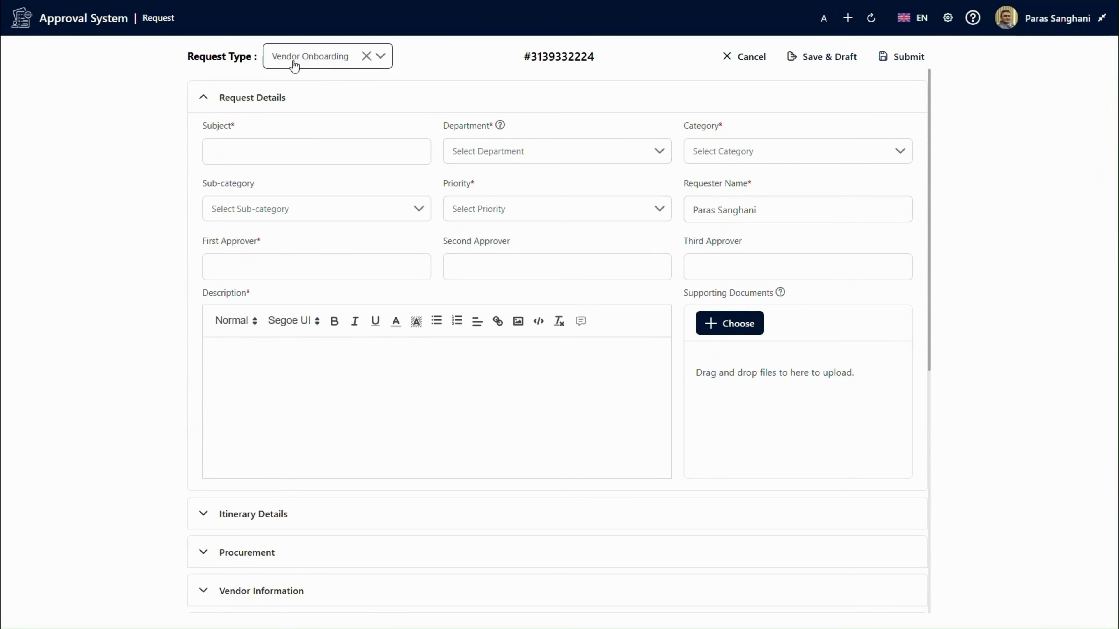
Check the First Approver, Second Approver and Third Approver fields in the Vendor Onboarding form's Request Details
click(350, 256)
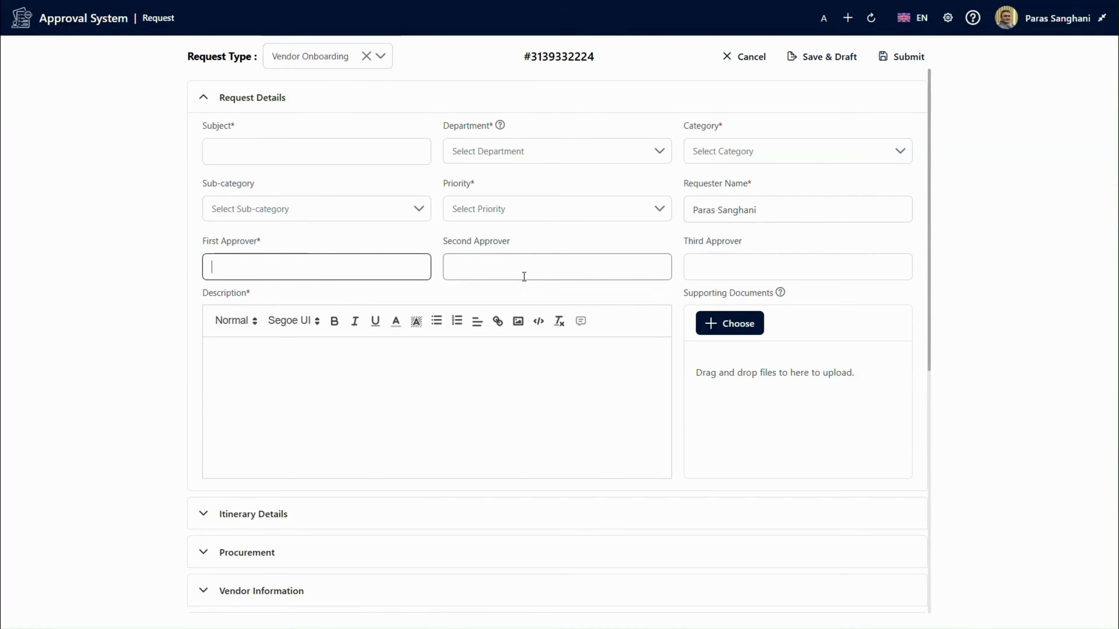
click(525, 276)
click(788, 271)
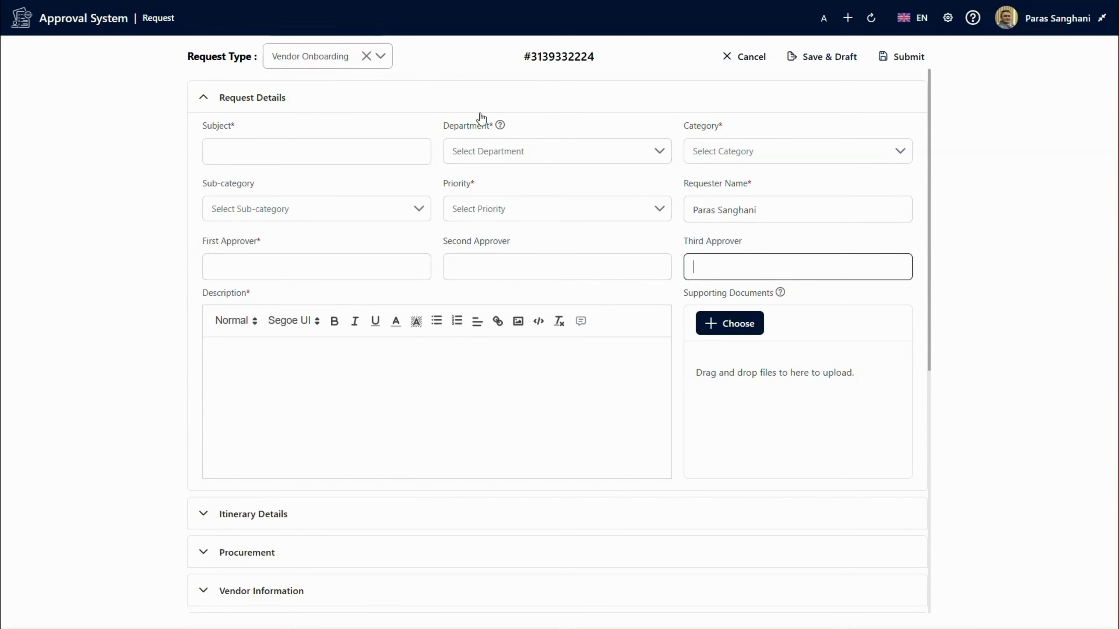
click(306, 275)
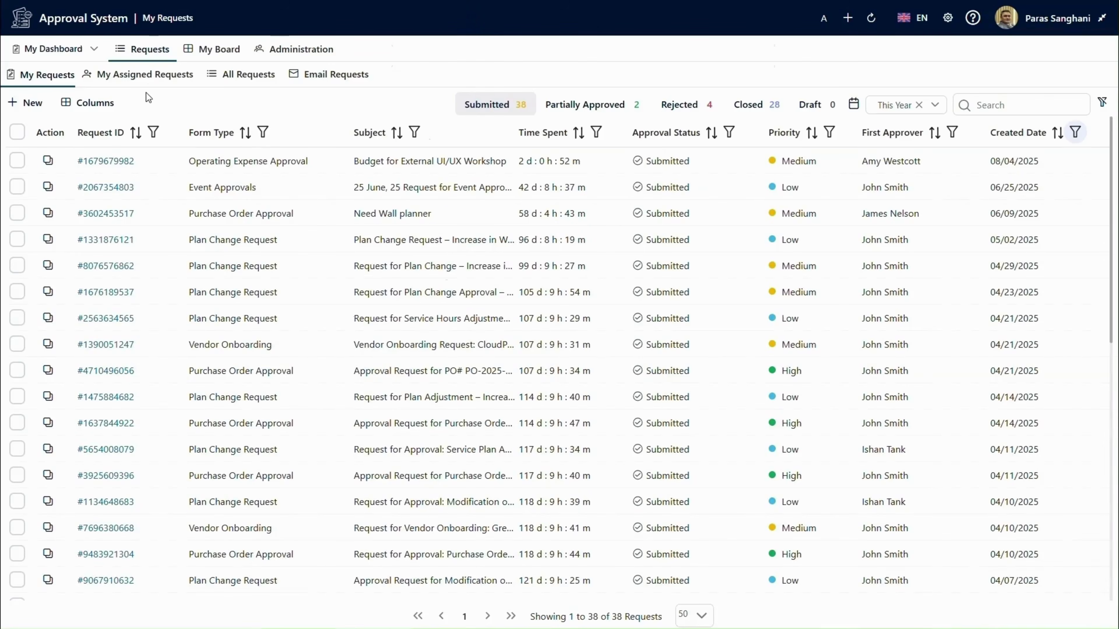
Open the Social Media Policy Update request from My Assigned Requests and review its full details form and approval flow
click(153, 78)
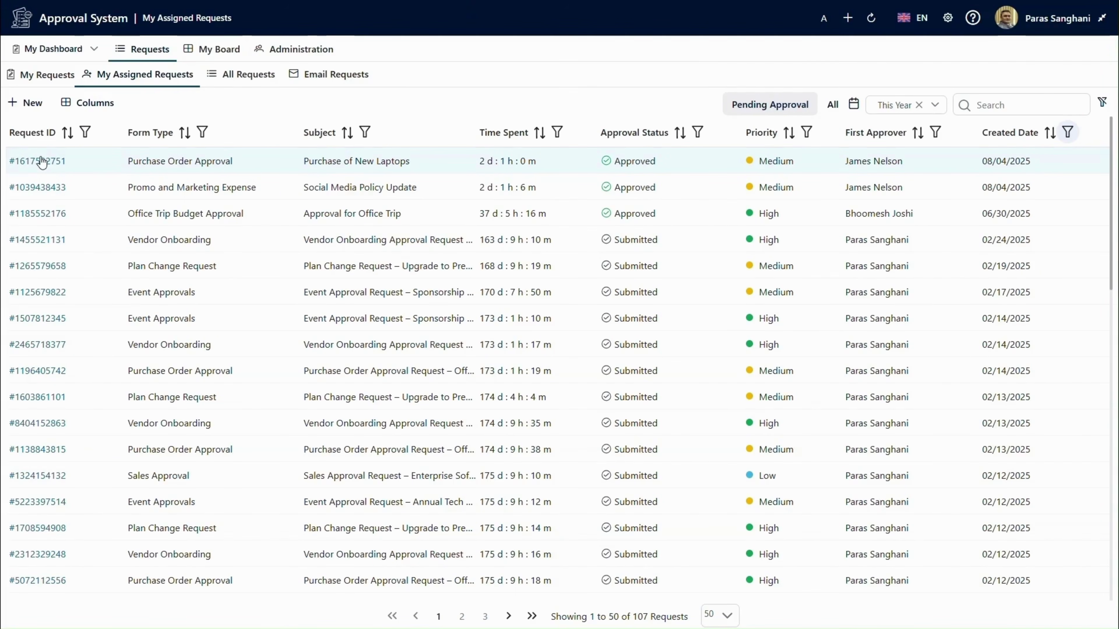
click(42, 185)
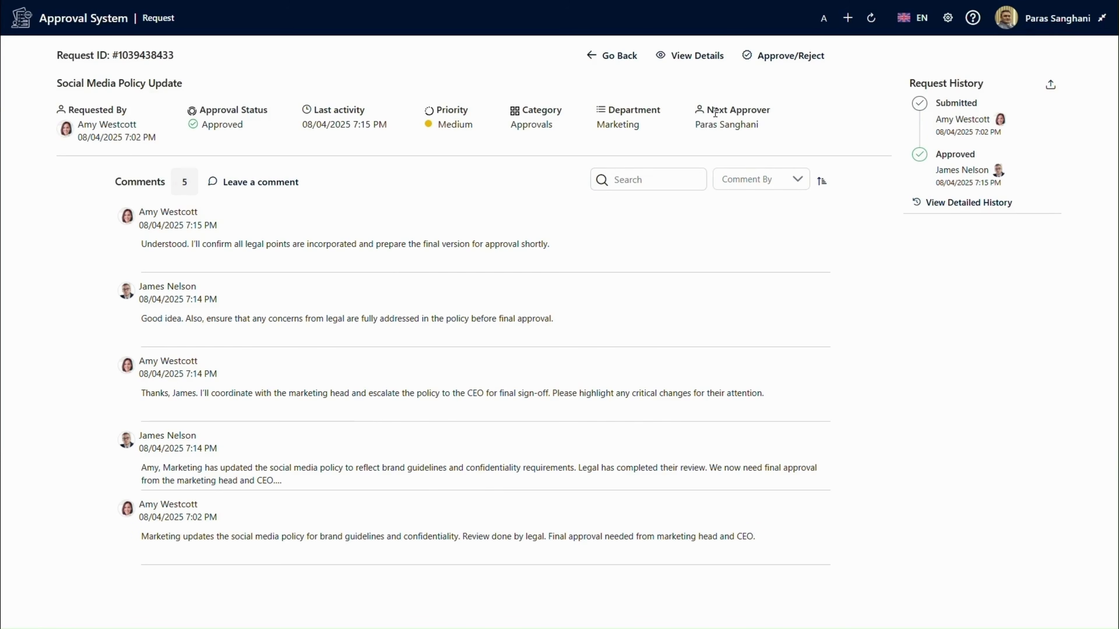
click(688, 63)
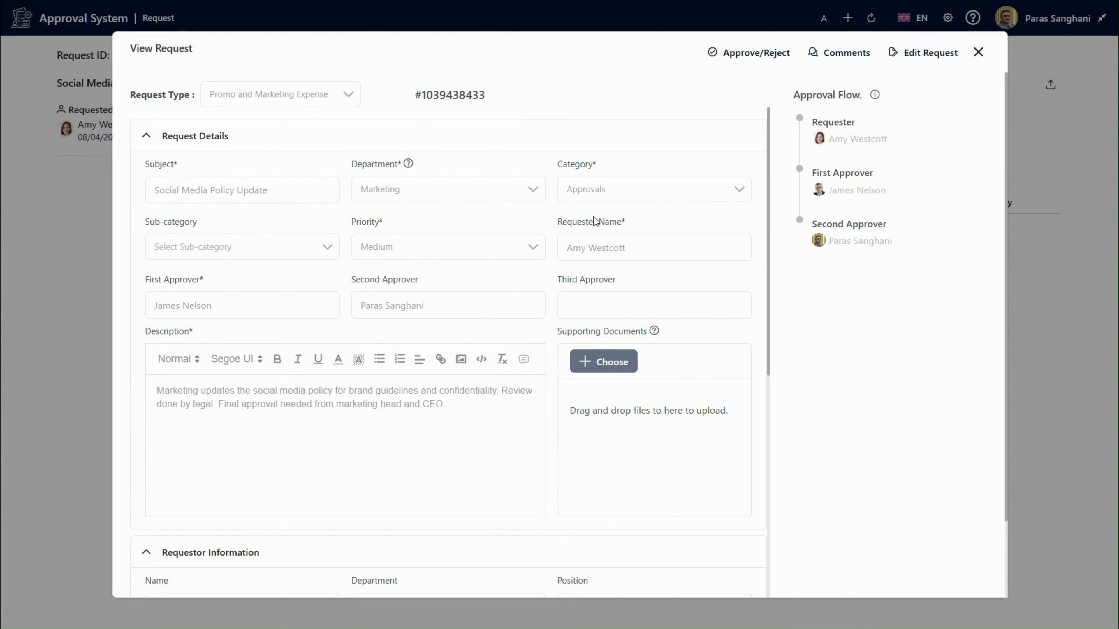
scroll(664, 283, down, 6)
scroll(665, 295, up, 6)
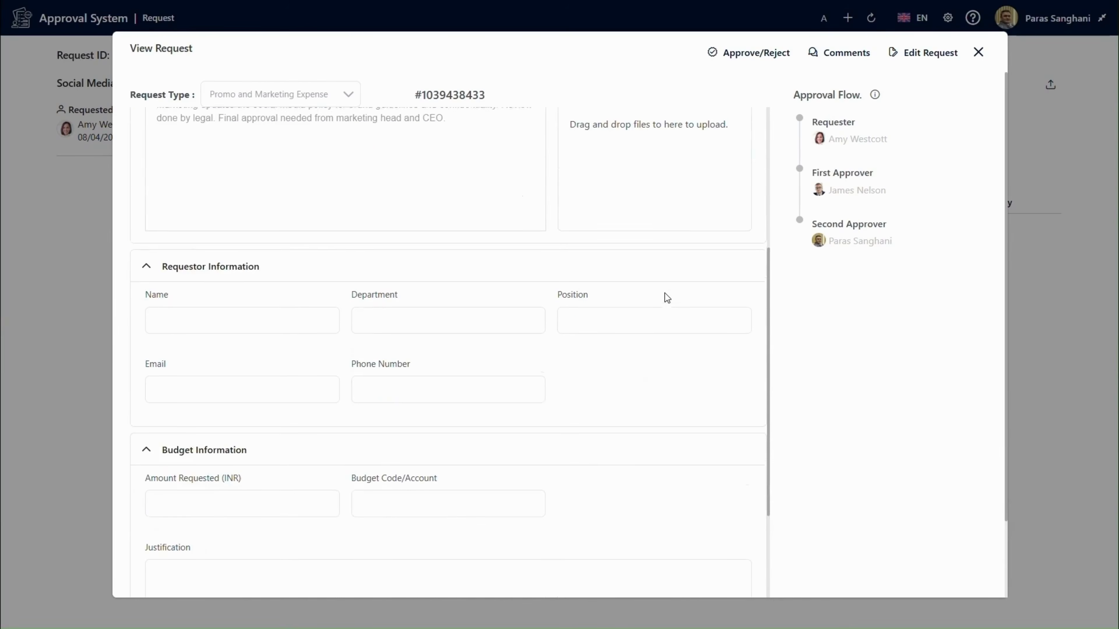
drag(830, 240, 900, 249)
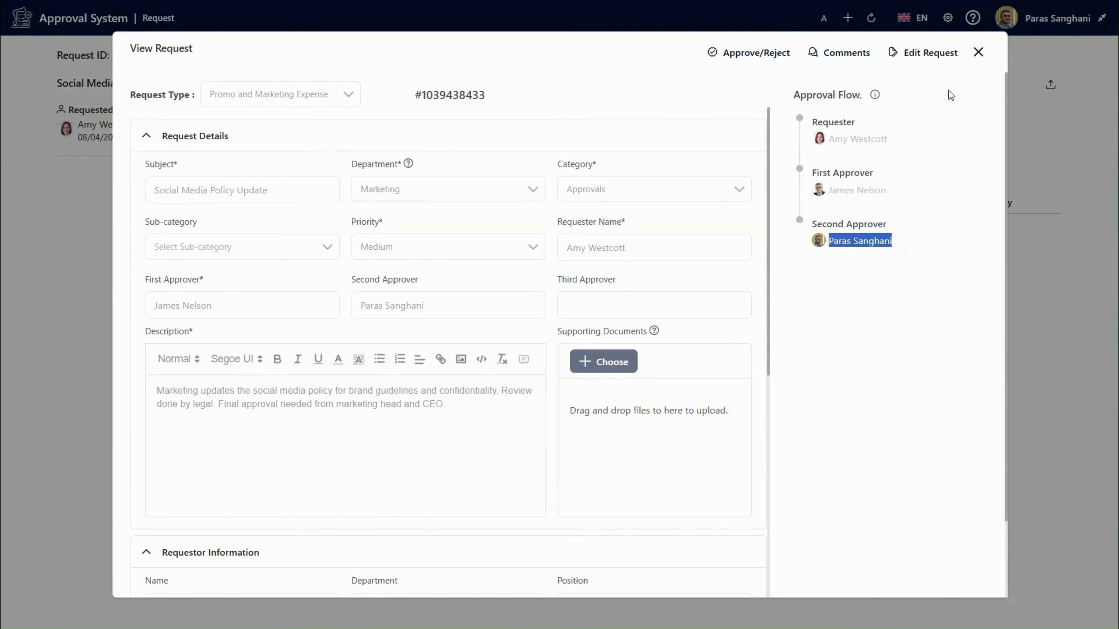
Draft an approval with the comment "Aprpoved." and a drawn approver signature, and close it and the request details without approving
click(732, 49)
click(511, 287)
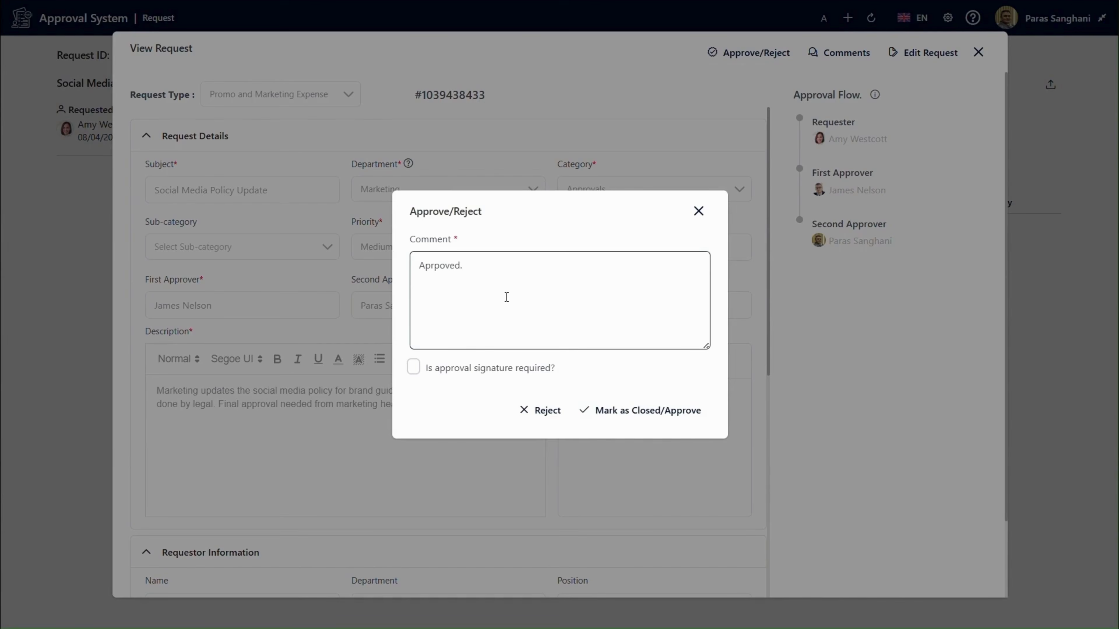
click(413, 367)
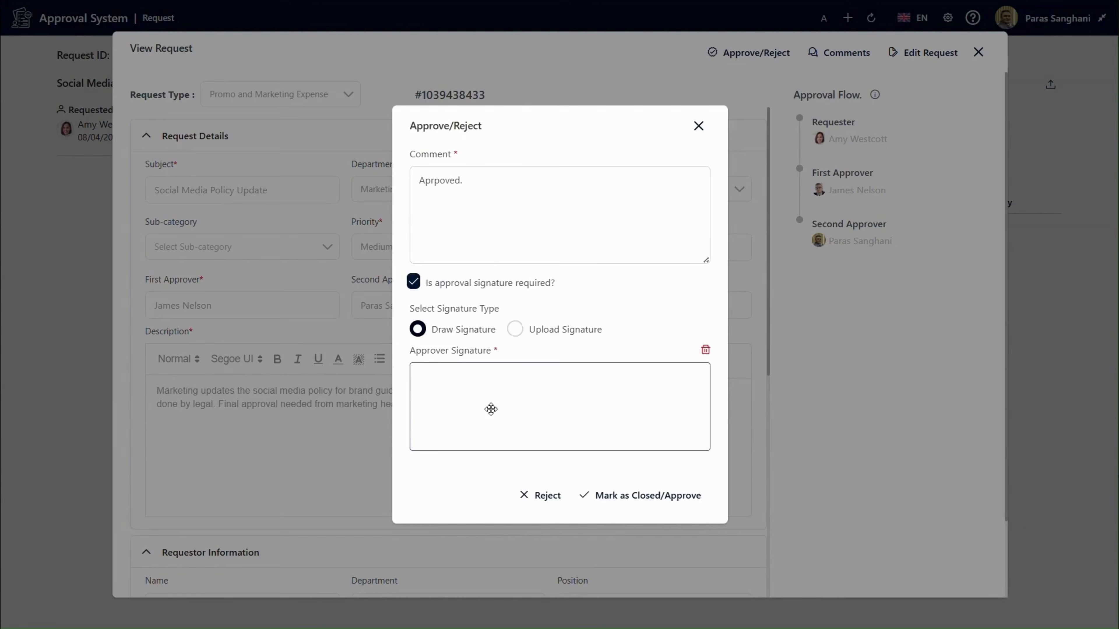
drag(467, 412, 581, 410)
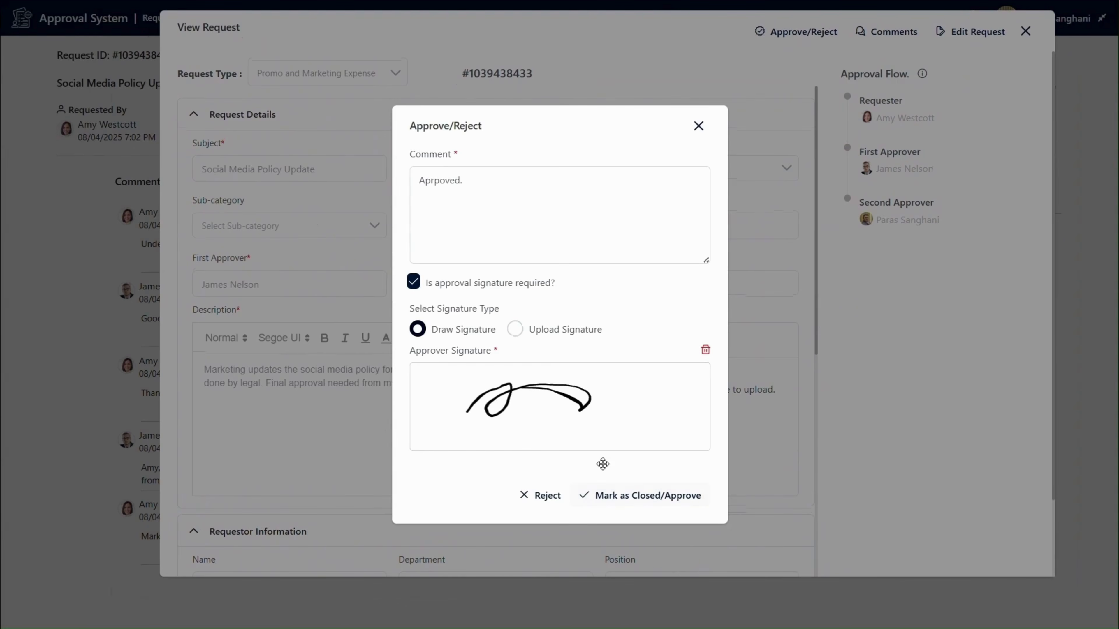
click(698, 127)
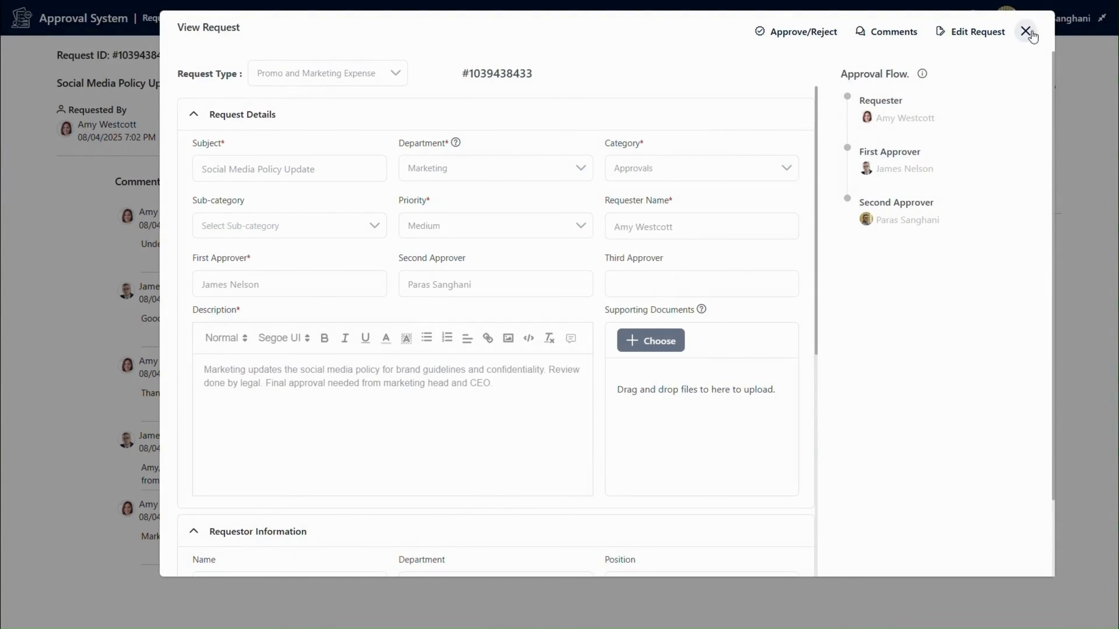
click(1025, 31)
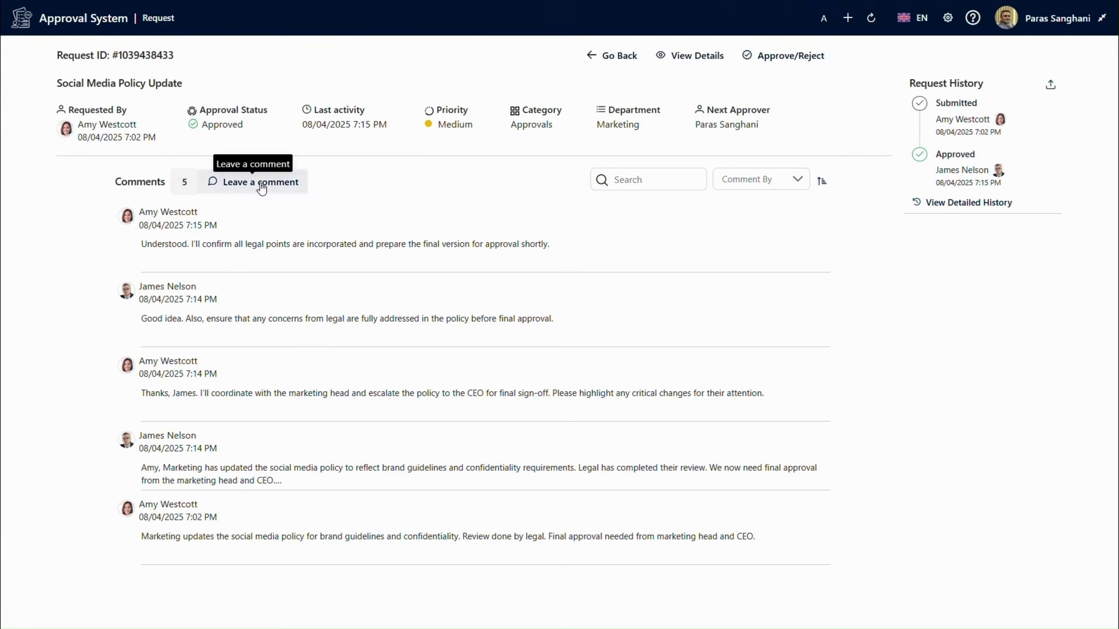
Start a comment on the Social Media Policy Update request and fill it with the AMS Approval Template boilerplate response
click(260, 183)
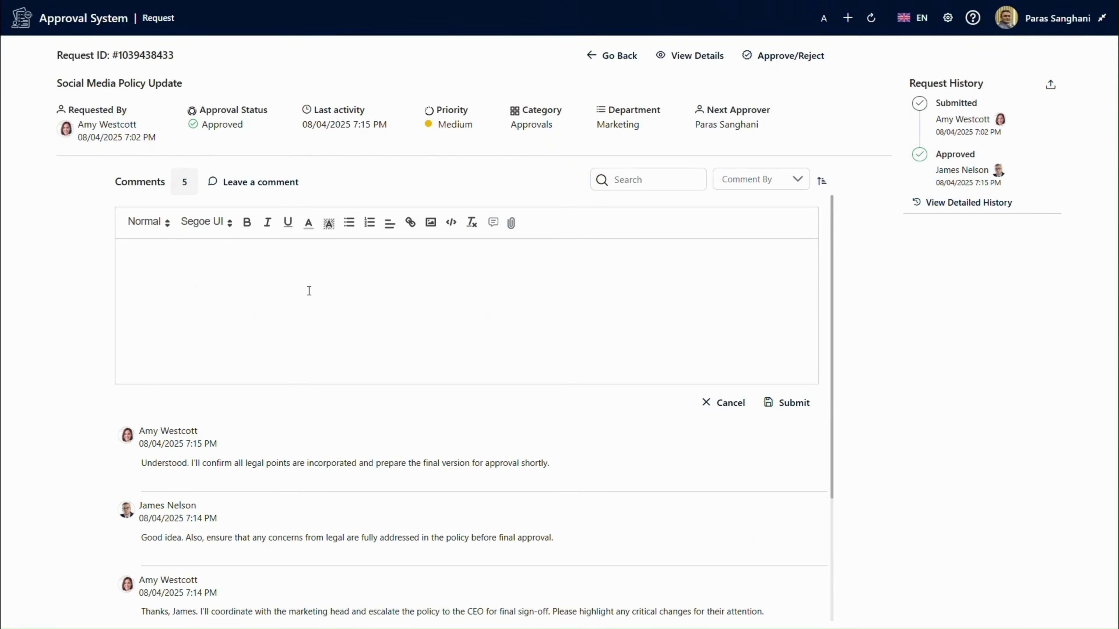
click(474, 225)
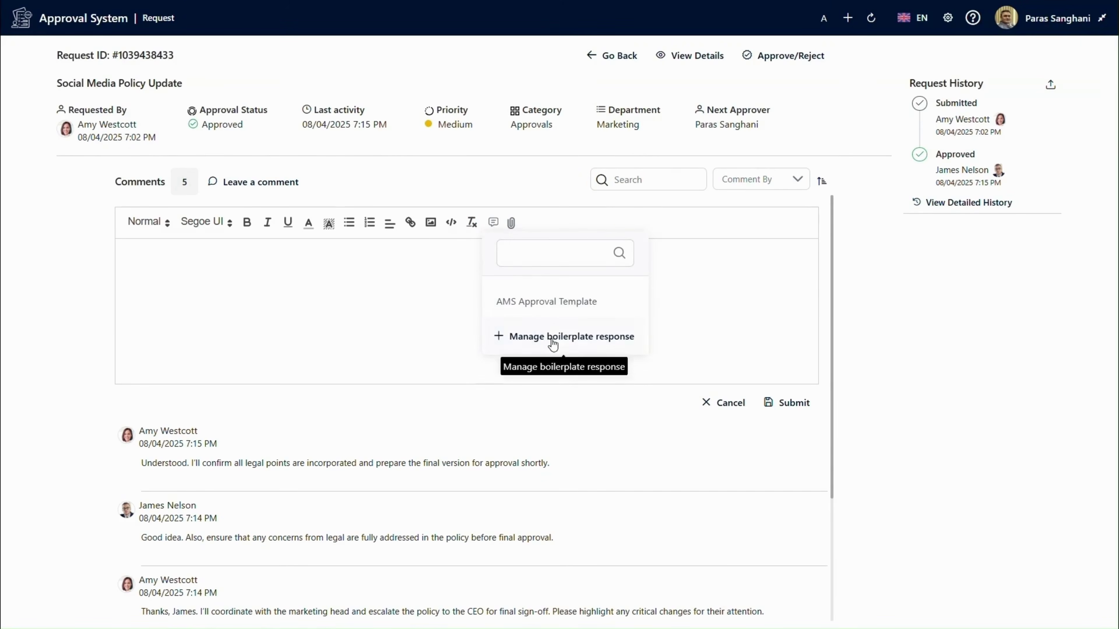
click(572, 300)
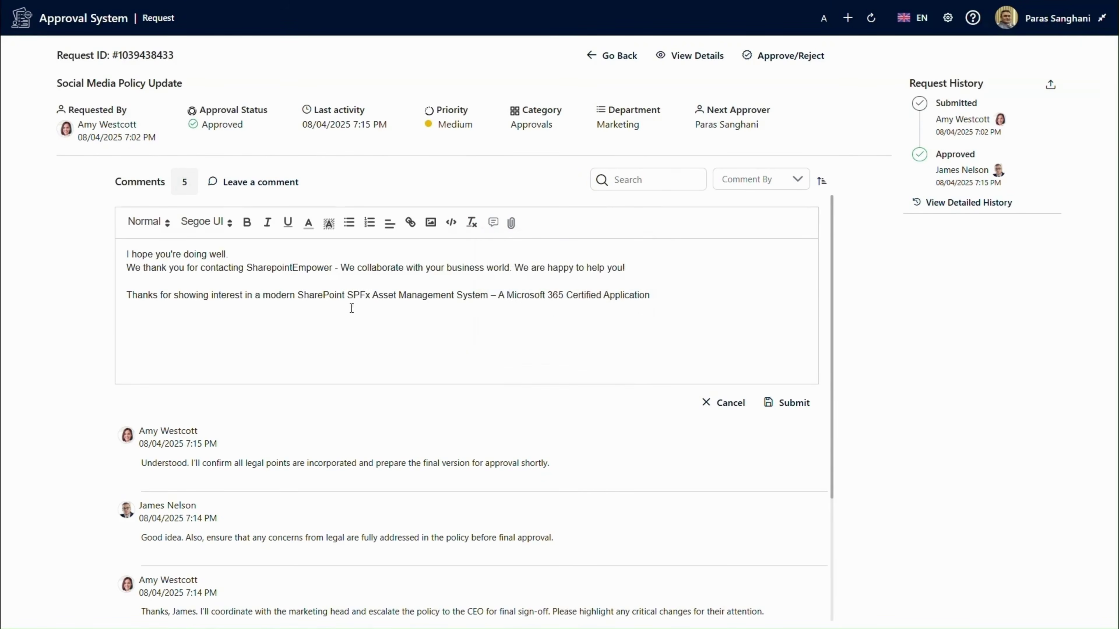
click(494, 223)
click(494, 224)
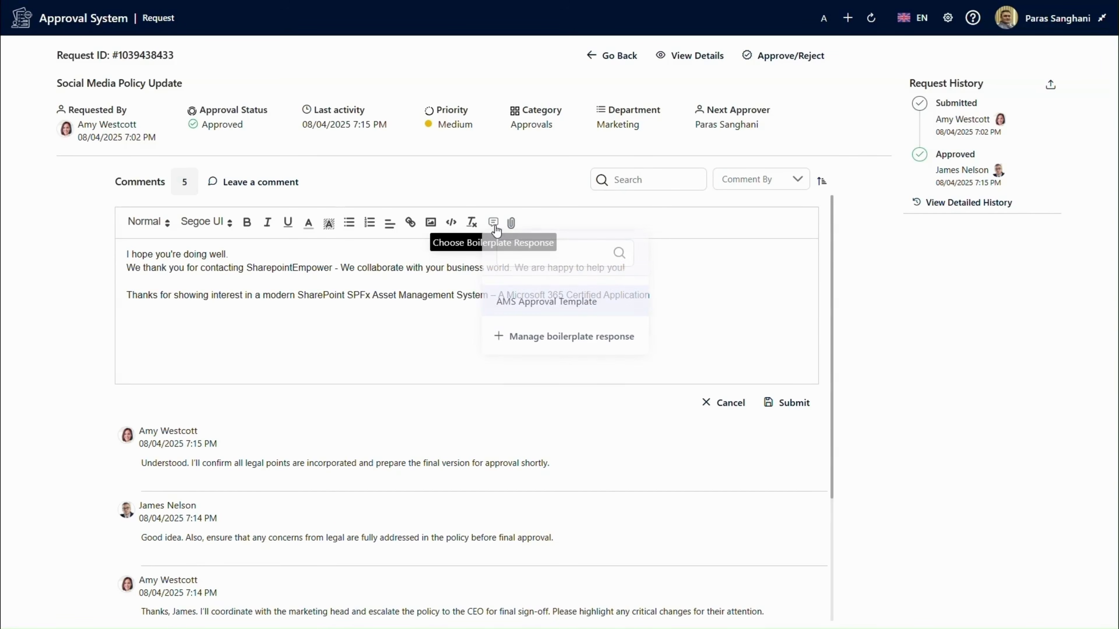
Attach NewNarrative_Inward_Remittance_Aug_25 from Downloads to the comment and submit it
click(512, 223)
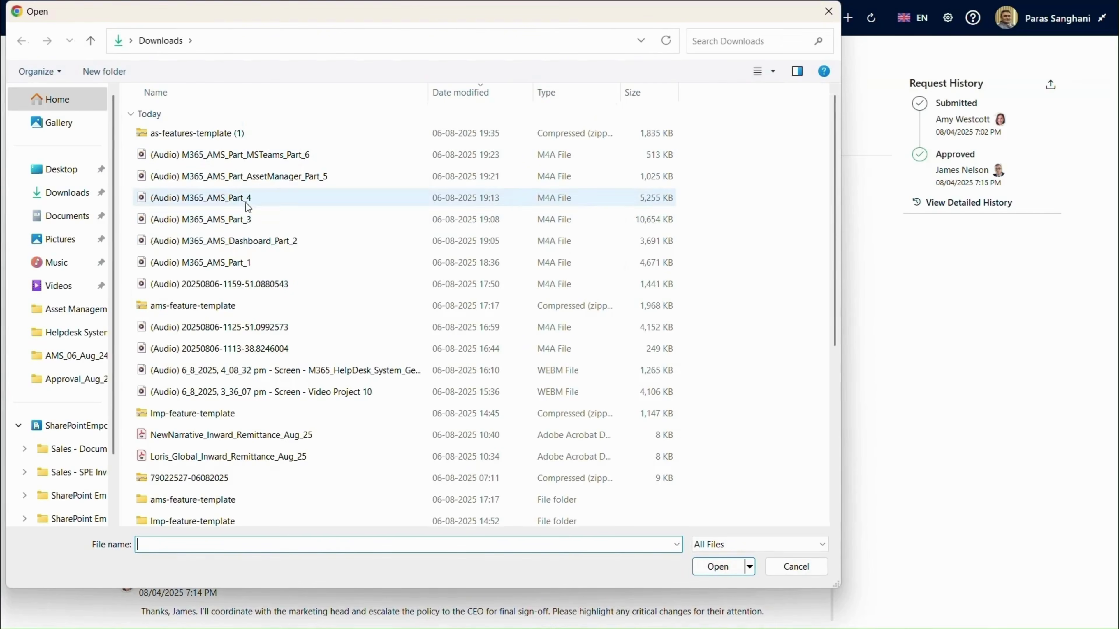
scroll(220, 300, down, 1)
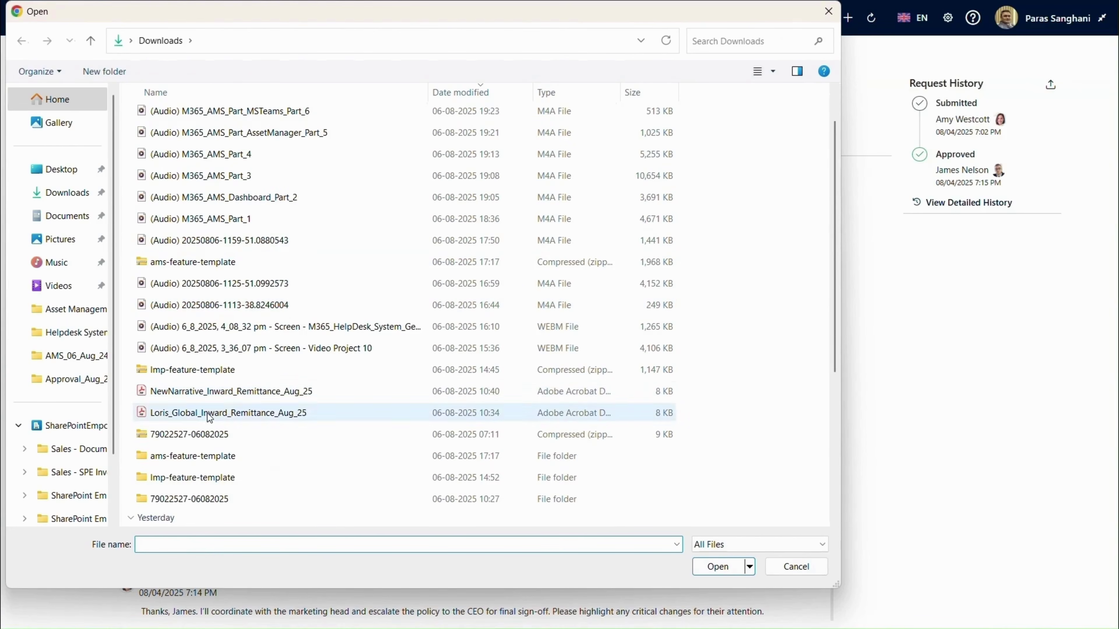
double_click(217, 392)
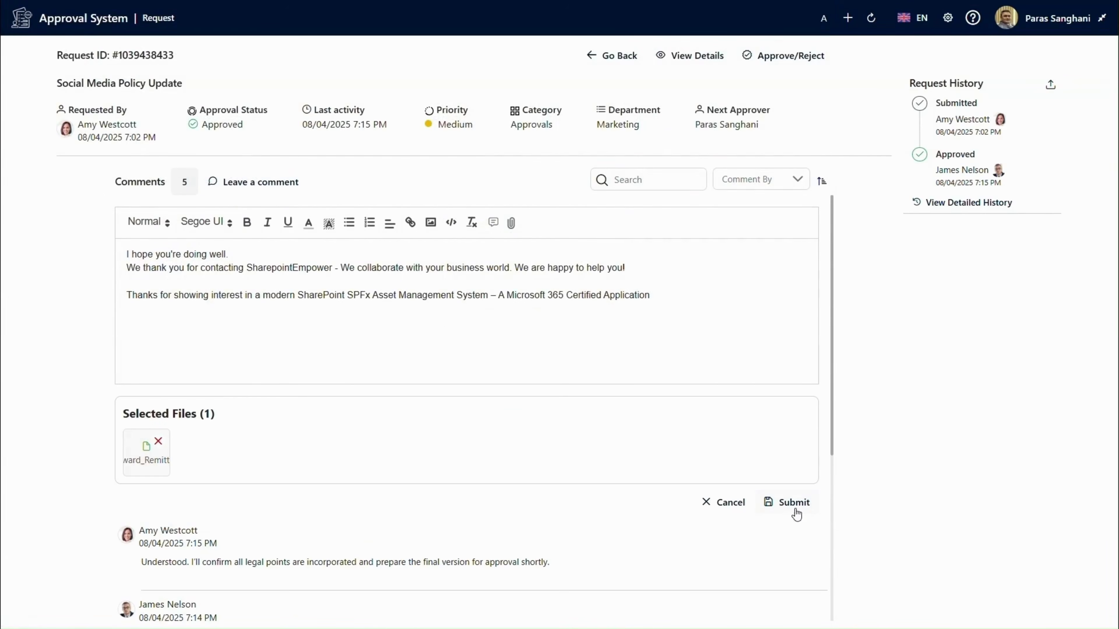
click(796, 511)
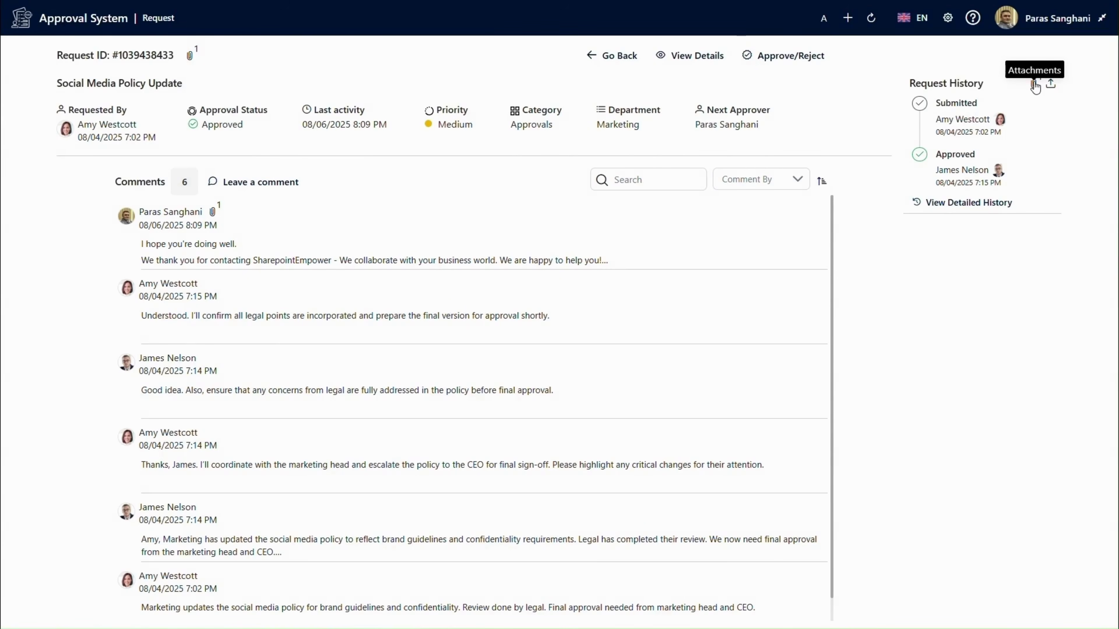
Examine the request's detailed history in both its timeline view and its table view
click(976, 203)
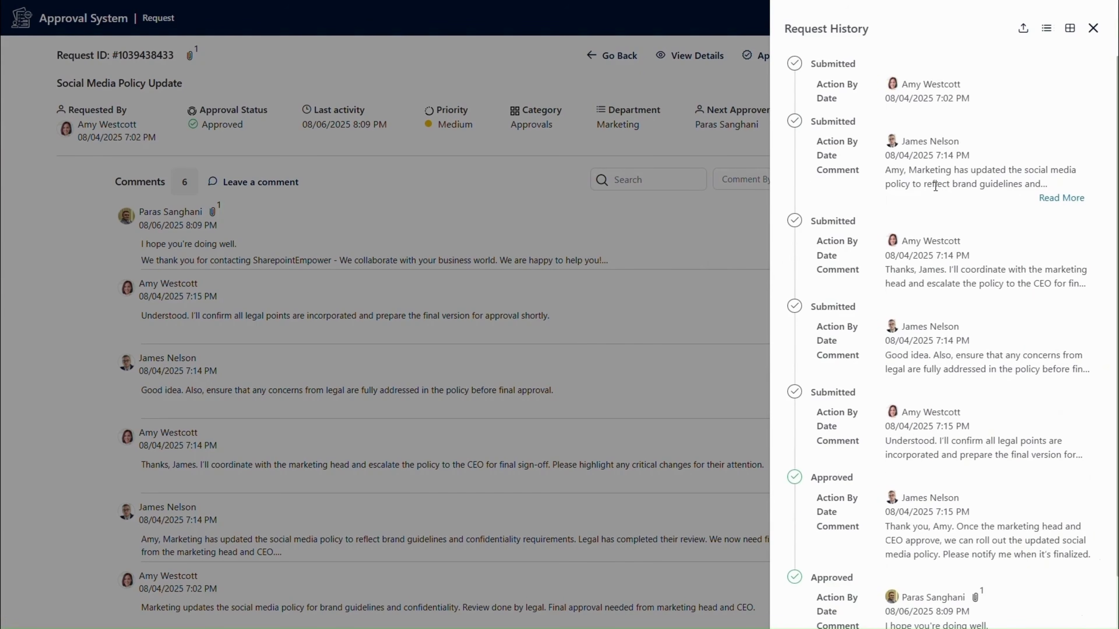
scroll(931, 182, down, 1)
scroll(915, 374, up, 1)
click(1069, 29)
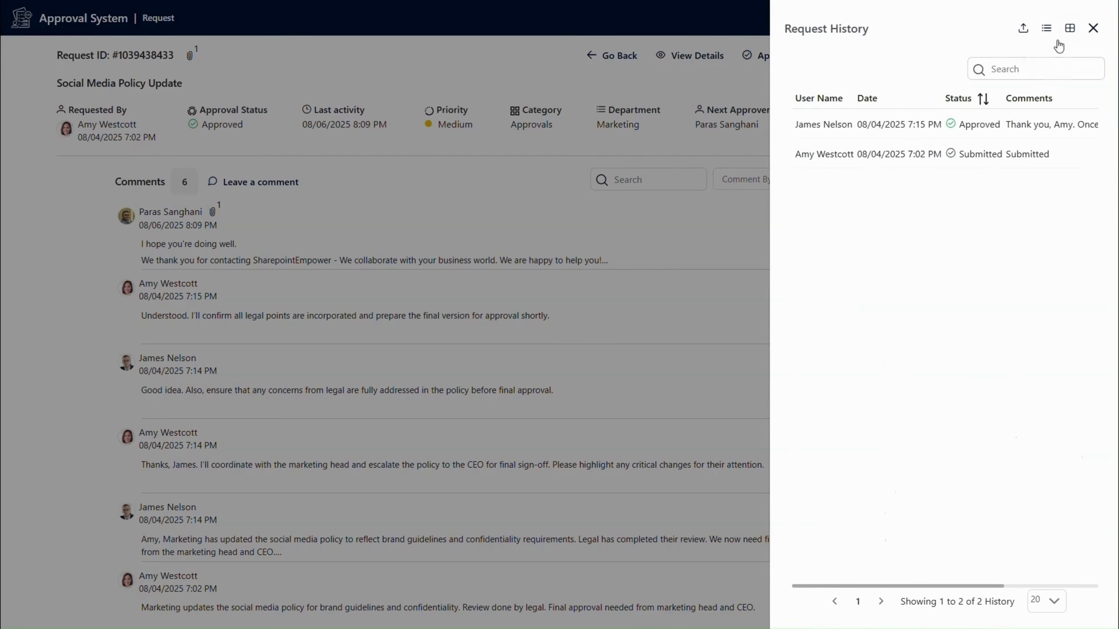
click(1047, 29)
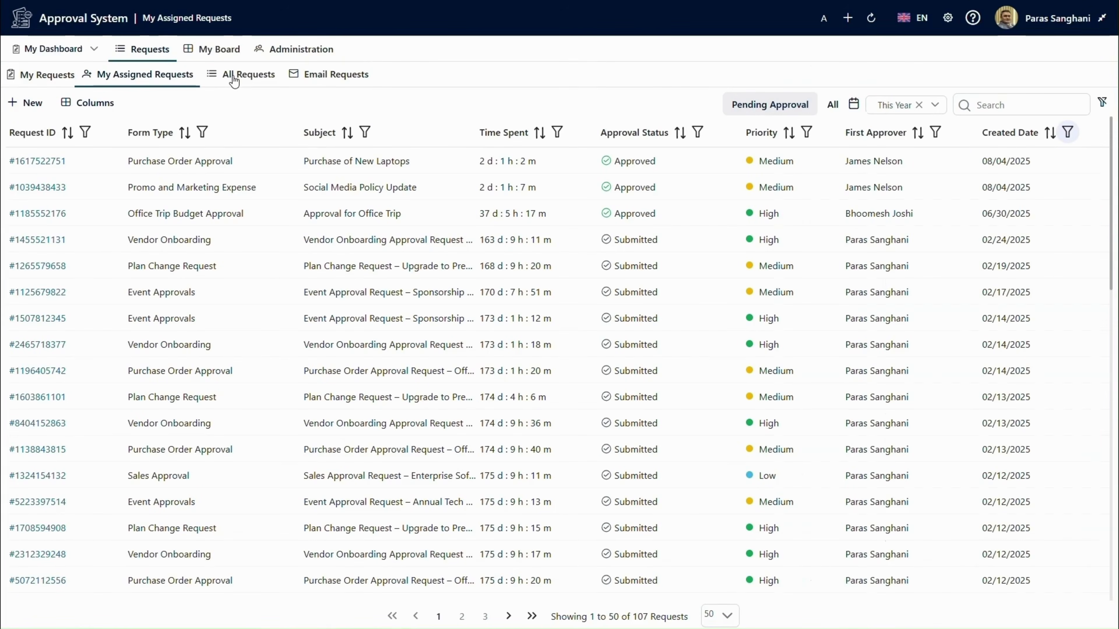
Look through the All Requests and Email Requests lists, read the email request's comments, and return to the list
click(233, 81)
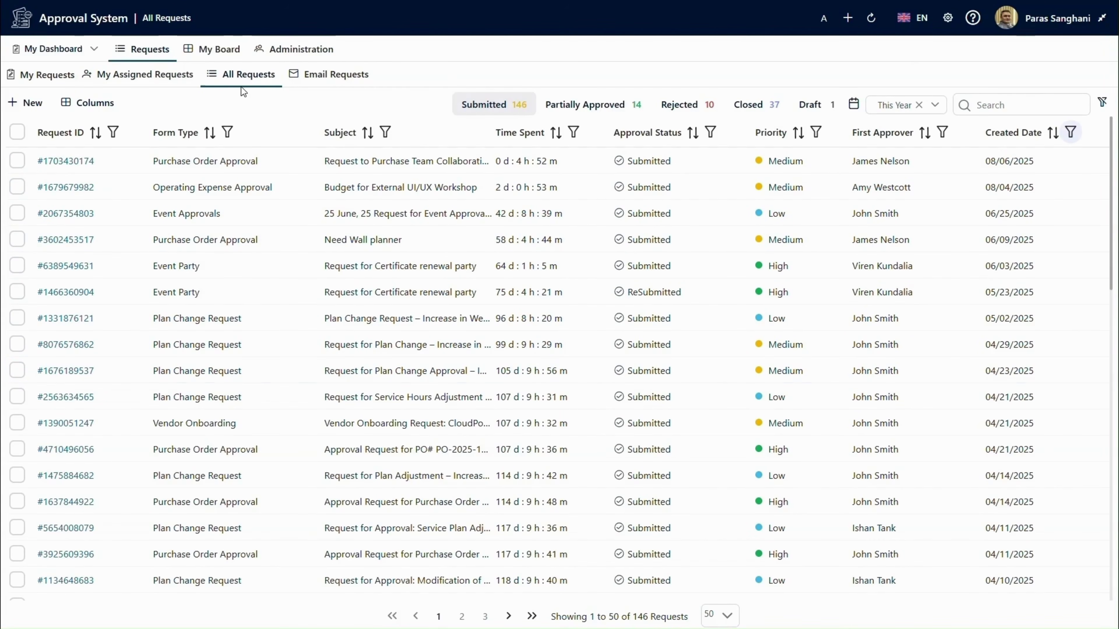
click(348, 77)
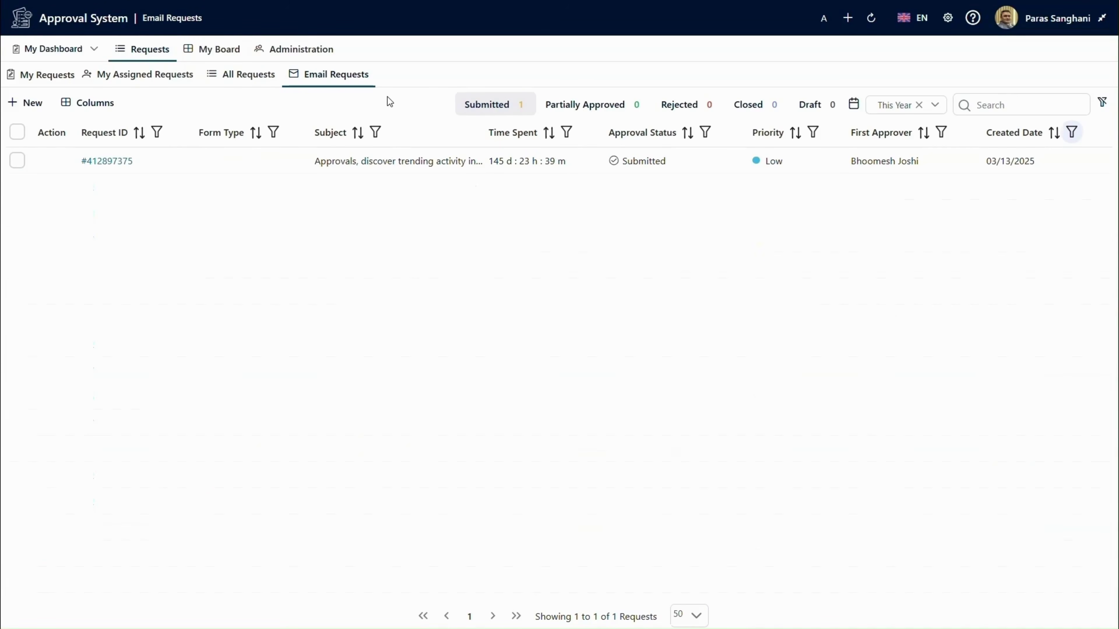
click(104, 161)
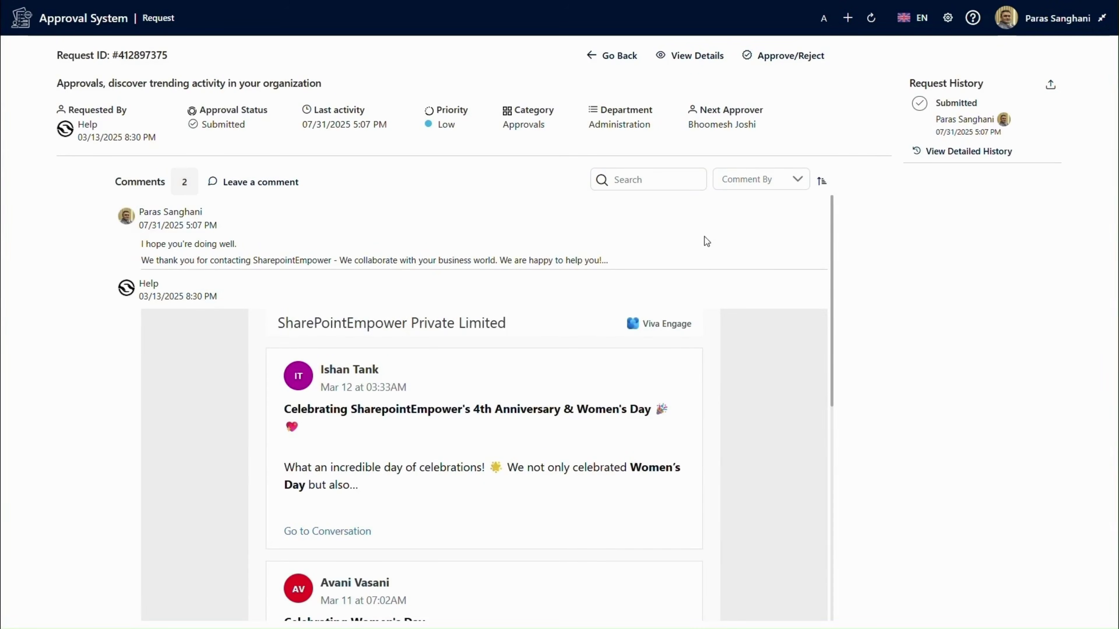
scroll(704, 247, down, 6)
scroll(780, 458, down, 3)
scroll(776, 457, up, 8)
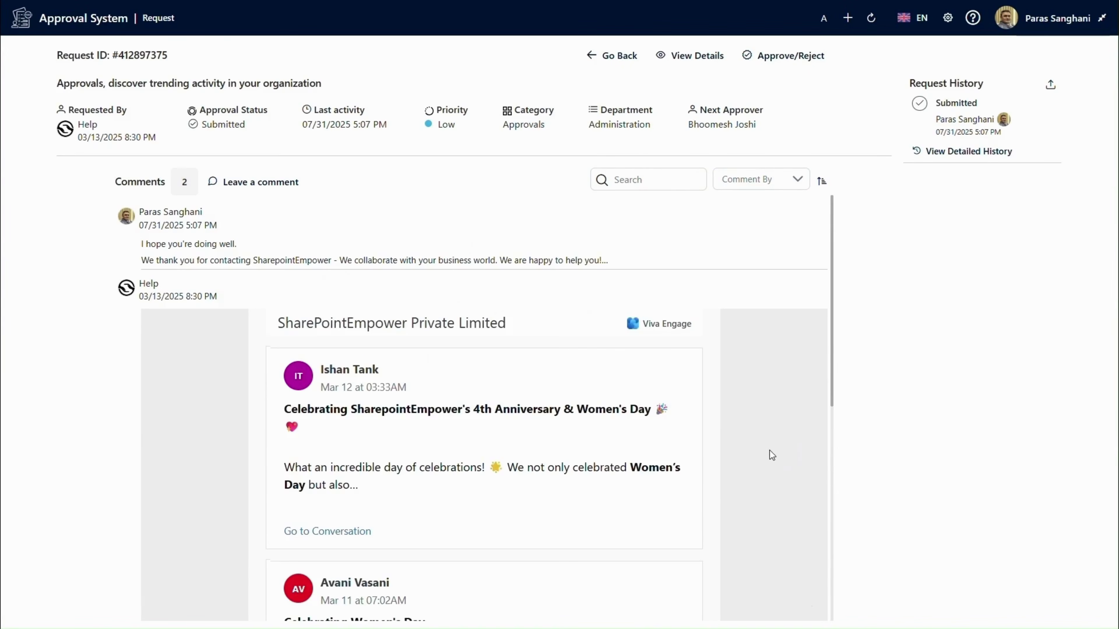
click(619, 63)
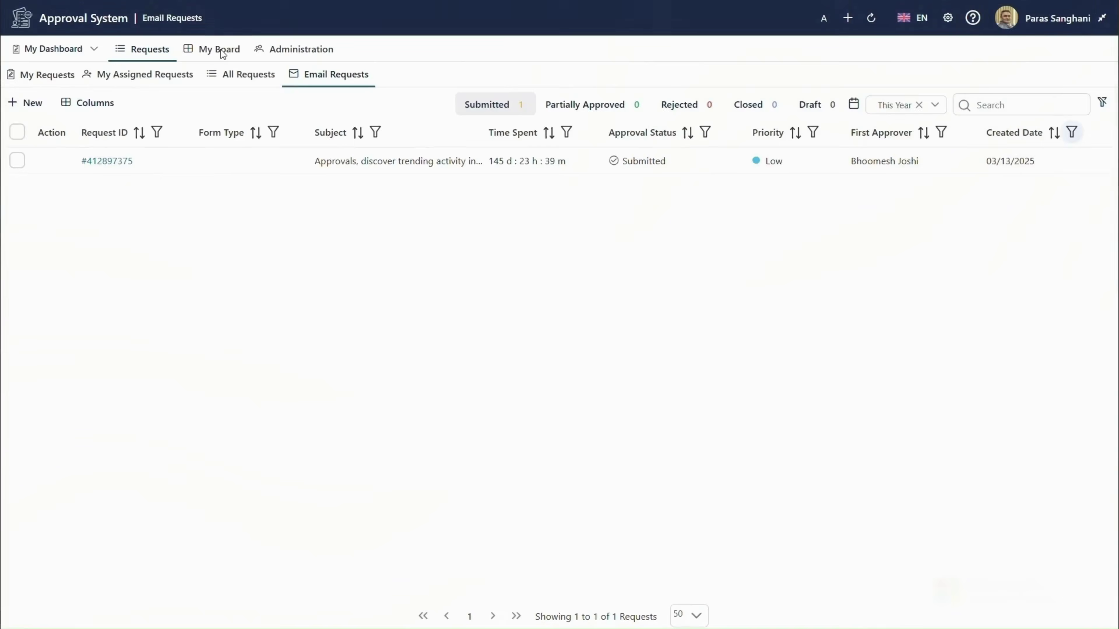
Review the My Requests and My Assigned Requests columns on My Board and open the Purchase of New Laptops request's history
click(222, 53)
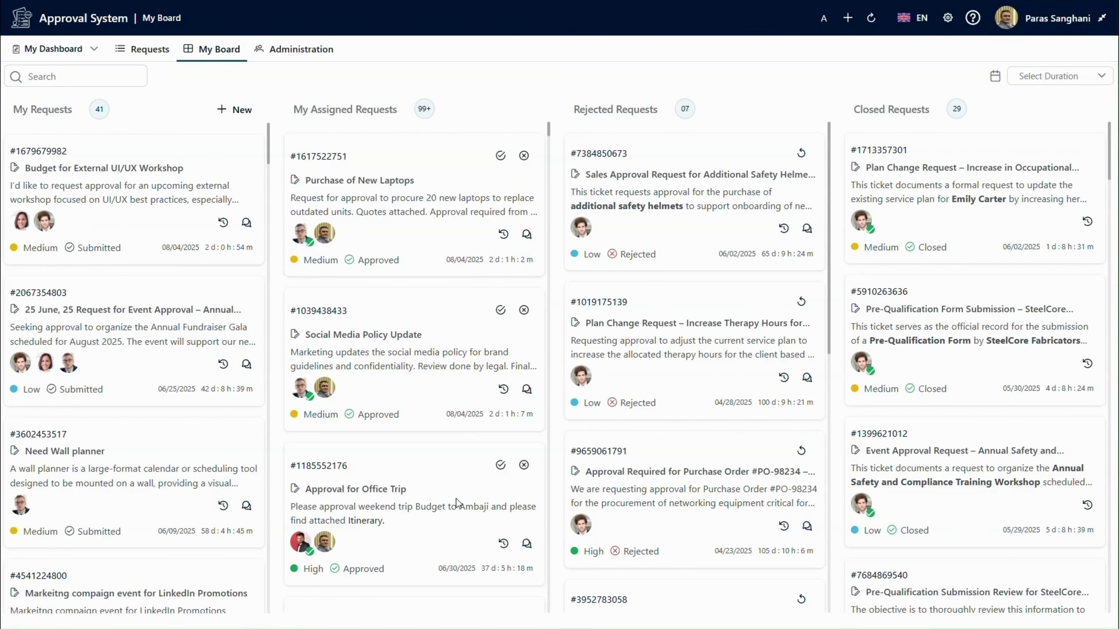
drag(7, 109, 87, 113)
drag(294, 110, 405, 111)
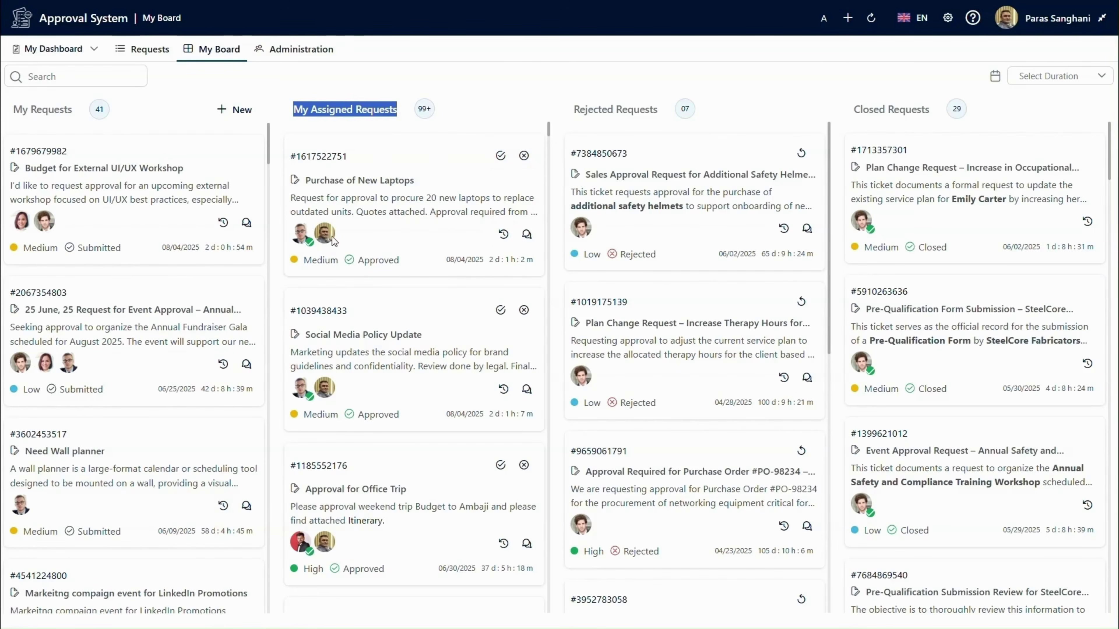
click(498, 237)
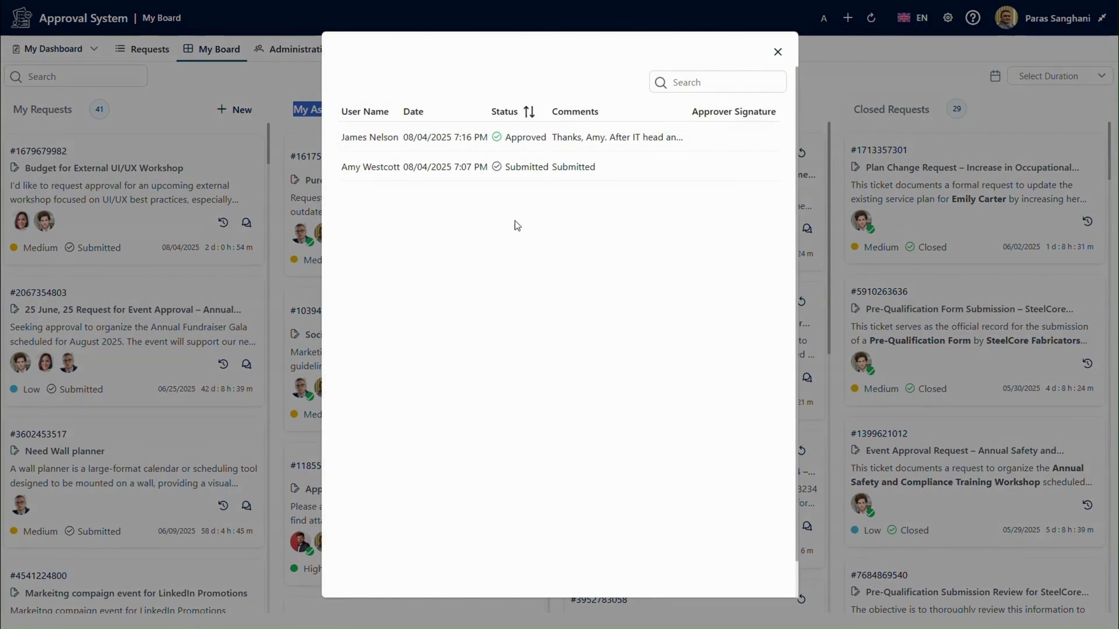
Close the request history and look through the approval request types under Administration
click(783, 55)
click(523, 234)
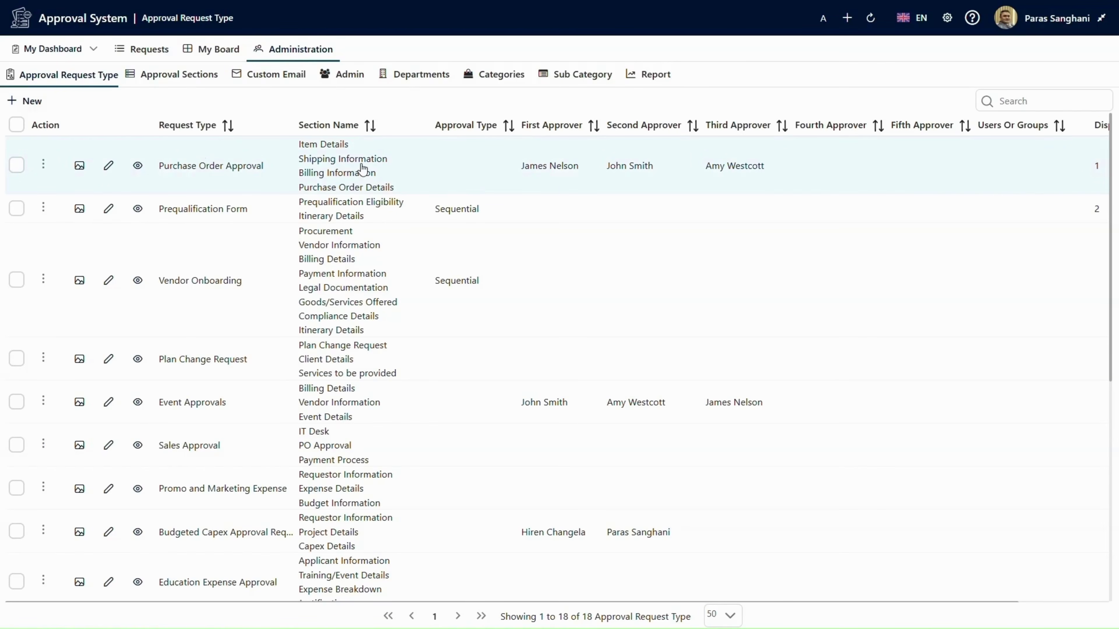
scroll(221, 182, down, 2)
scroll(221, 181, down, 3)
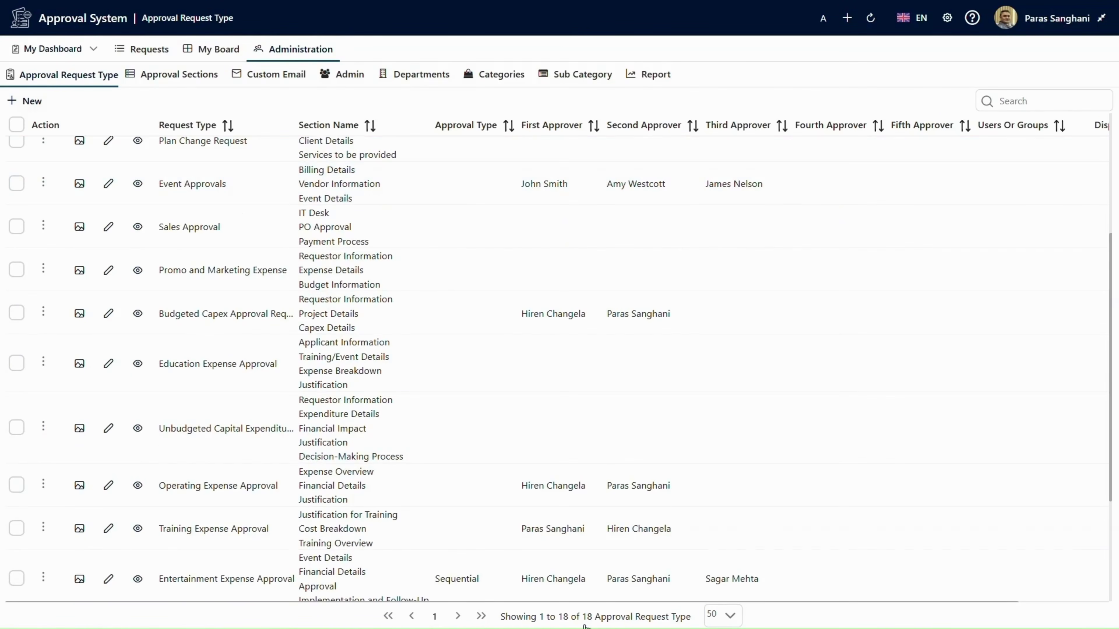
scroll(165, 220, up, 5)
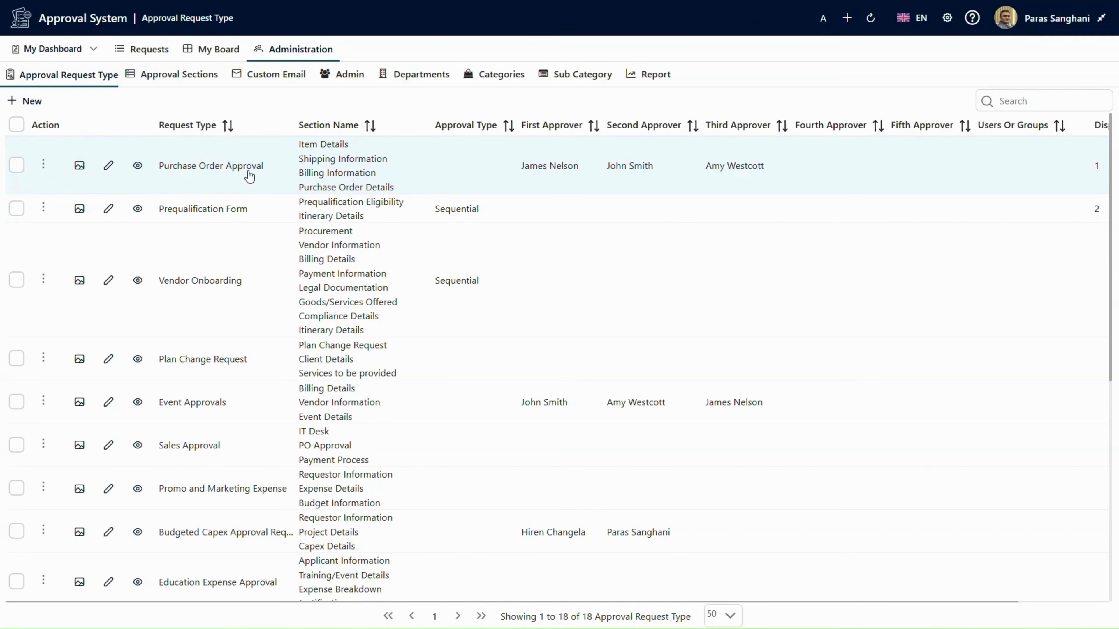
Preview the Purchase Order Approval form and examine its Request Details and Purchase Order Details sections
click(80, 165)
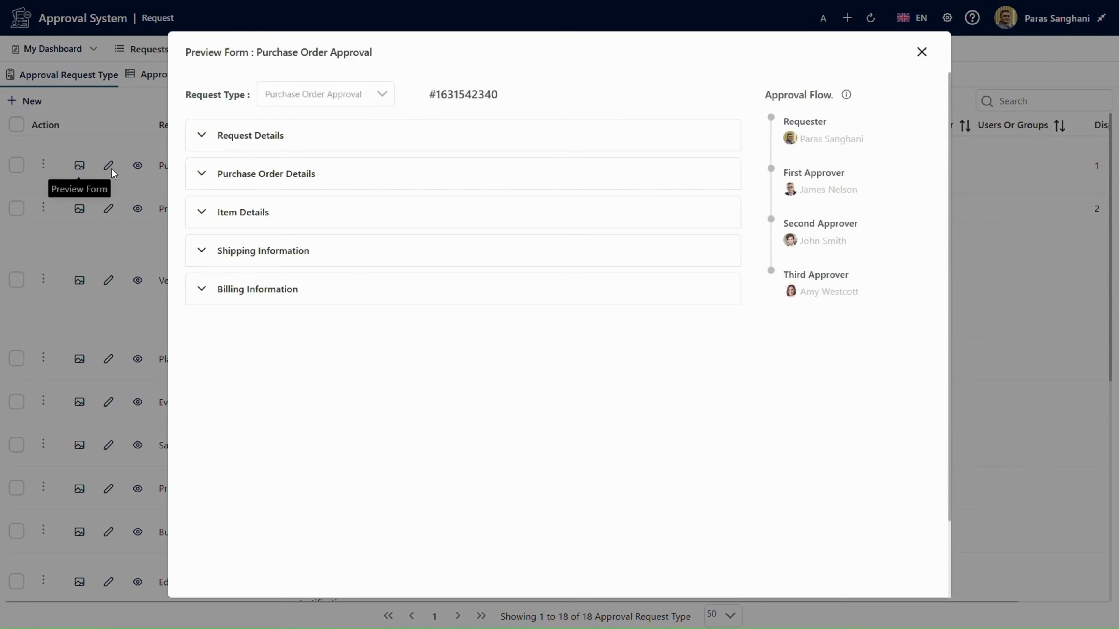
click(208, 141)
scroll(289, 325, down, 1)
scroll(264, 441, down, 2)
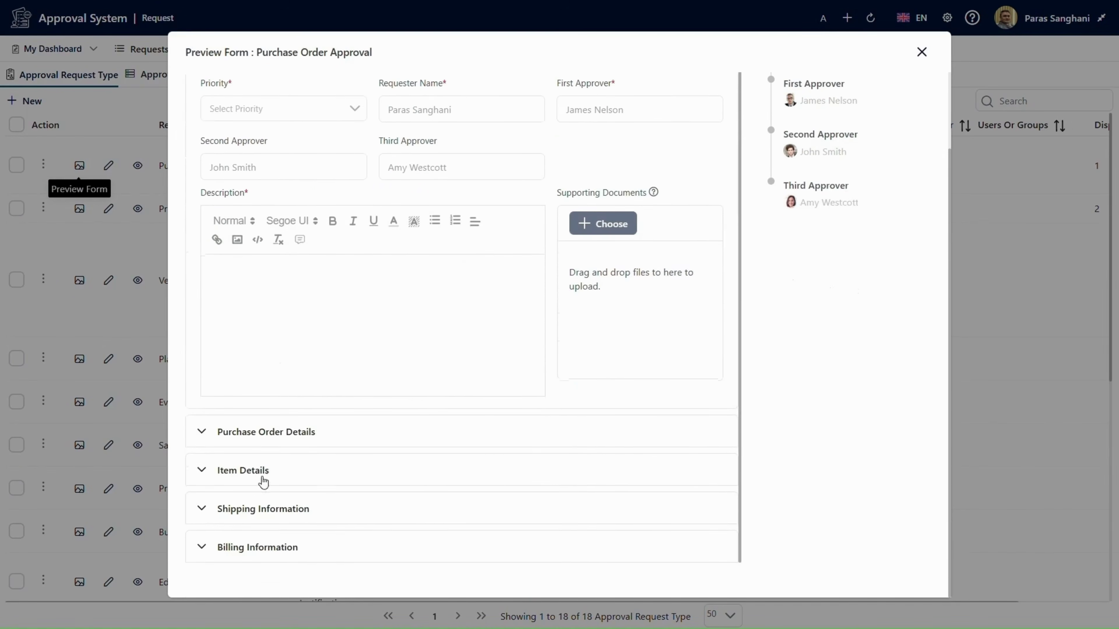
click(200, 431)
scroll(422, 342, down, 3)
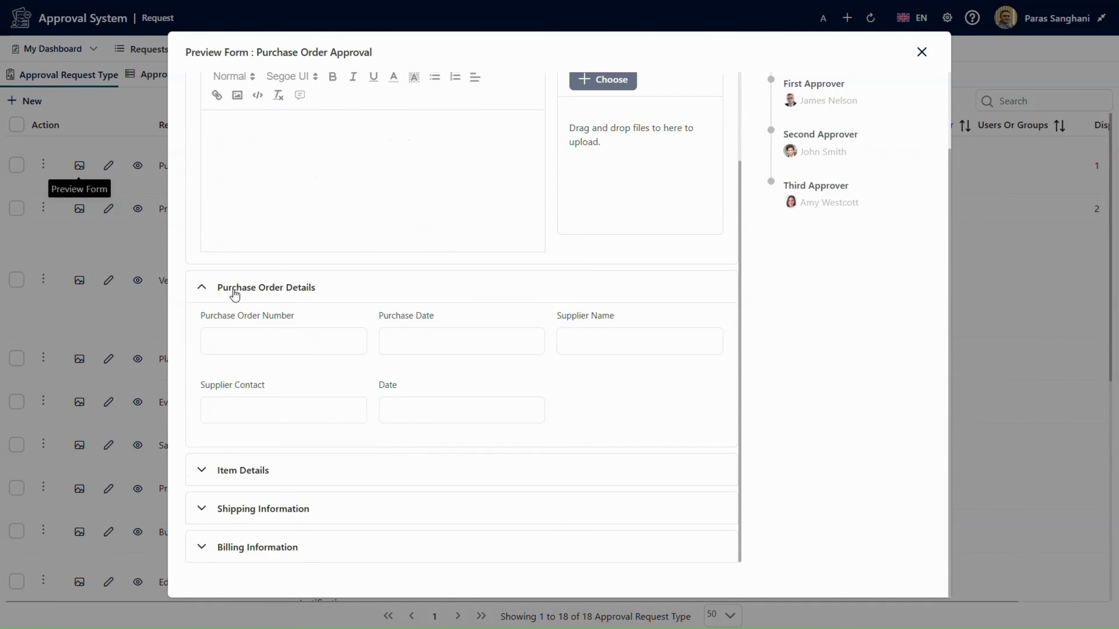
Examine the Item Details, Shipping Information and Billing Information sections of the form preview, then close it
click(202, 287)
click(203, 478)
scroll(454, 360, down, 3)
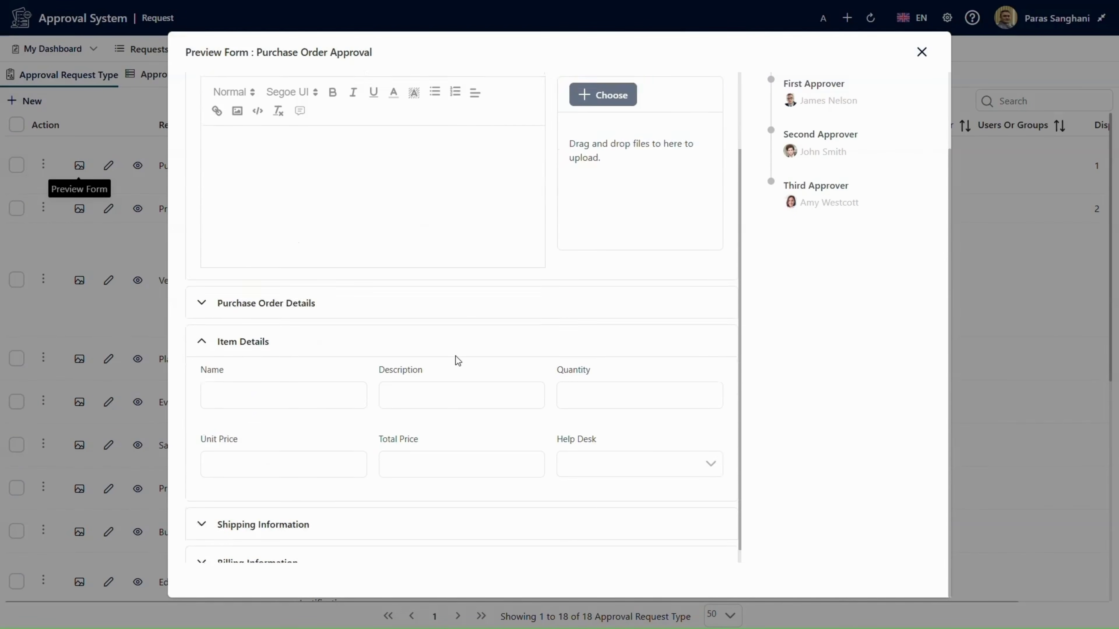
click(224, 511)
scroll(233, 507, down, 3)
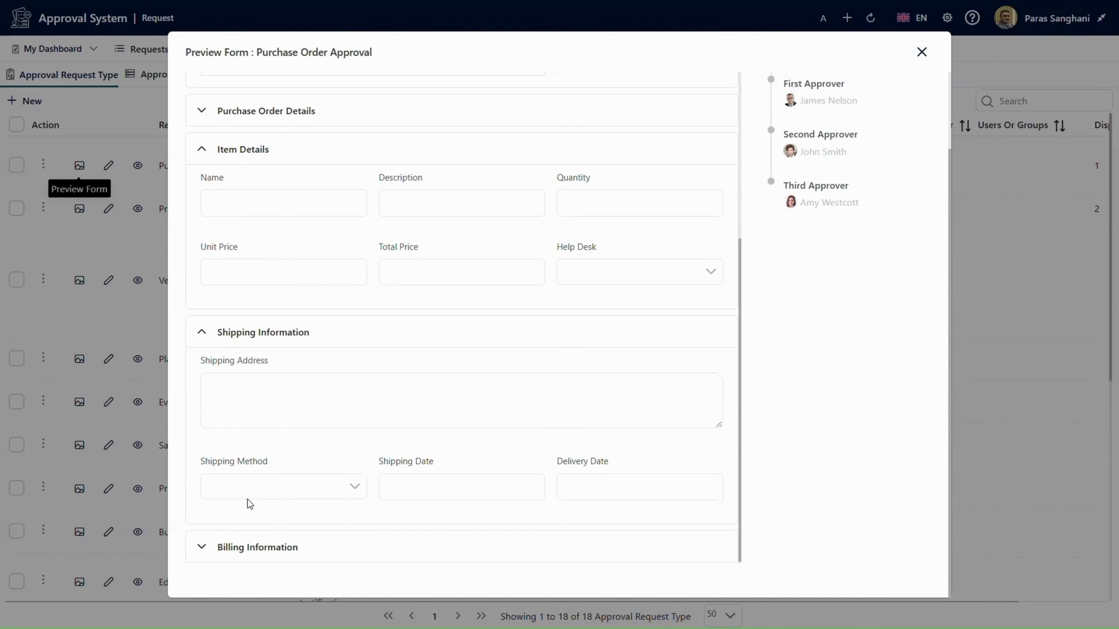
click(203, 546)
scroll(474, 374, down, 2)
scroll(474, 374, up, 10)
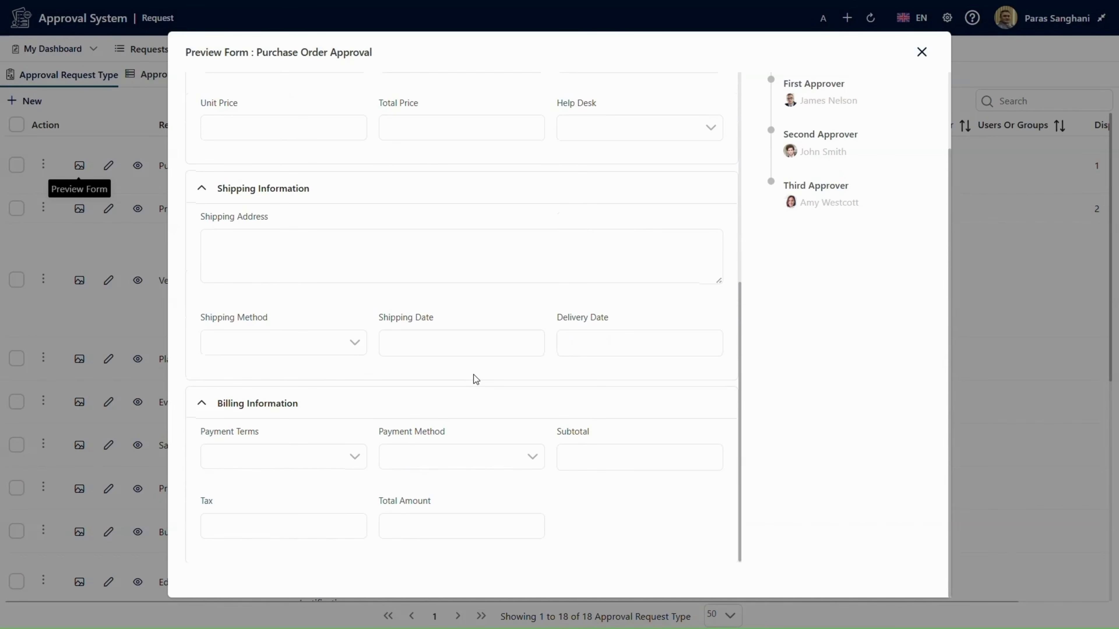
scroll(252, 174, up, 2)
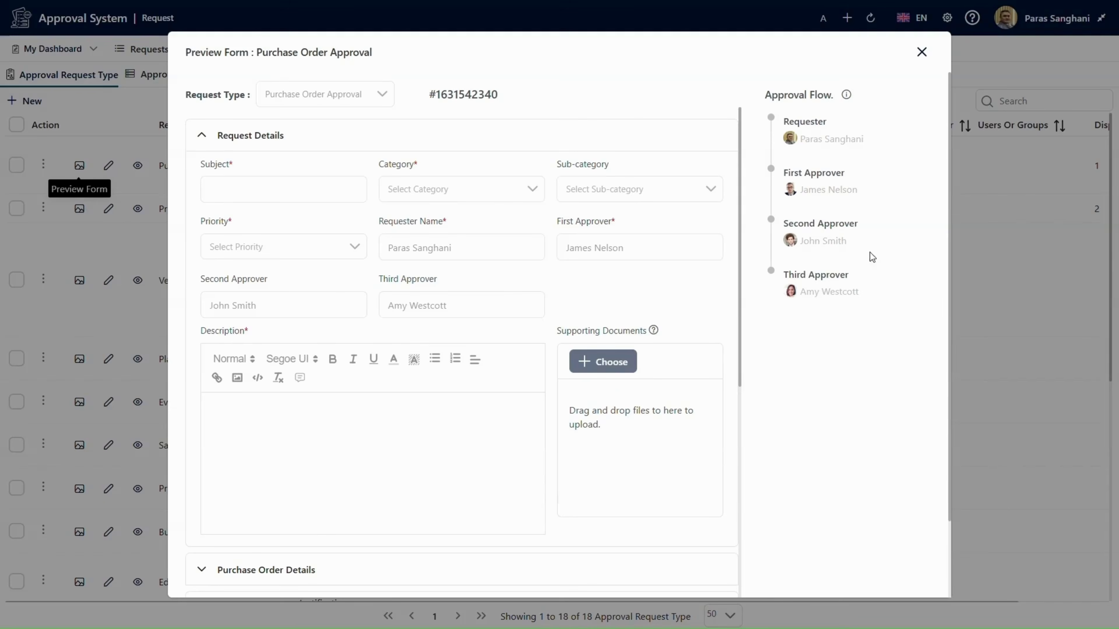
key(Escape)
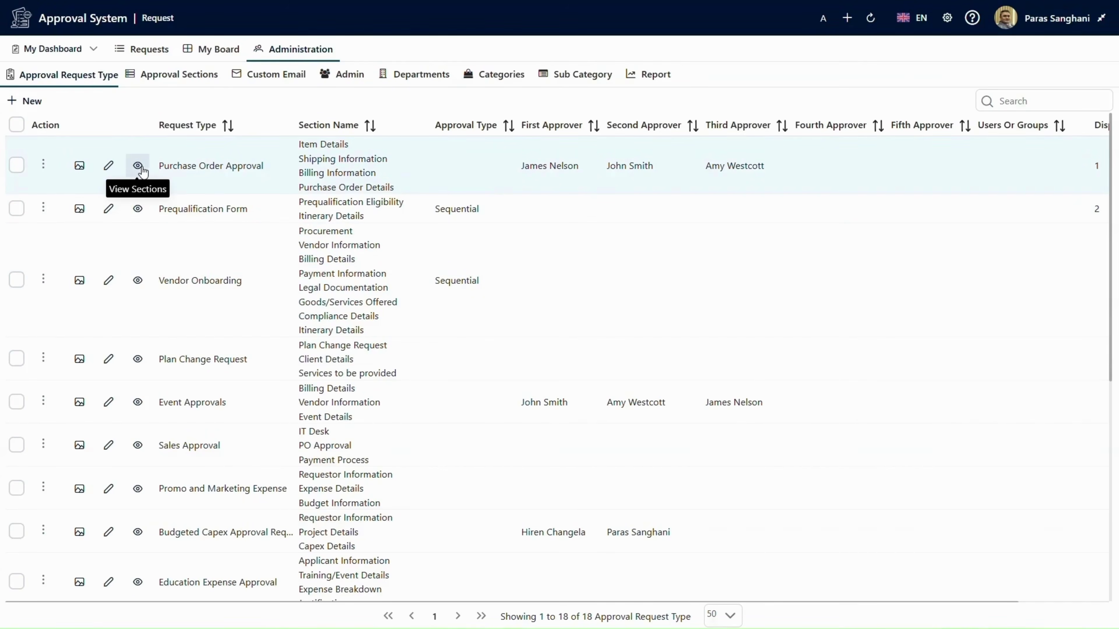
View the sections of the Purchase Order Approval type and open its form configuration for editing
click(138, 165)
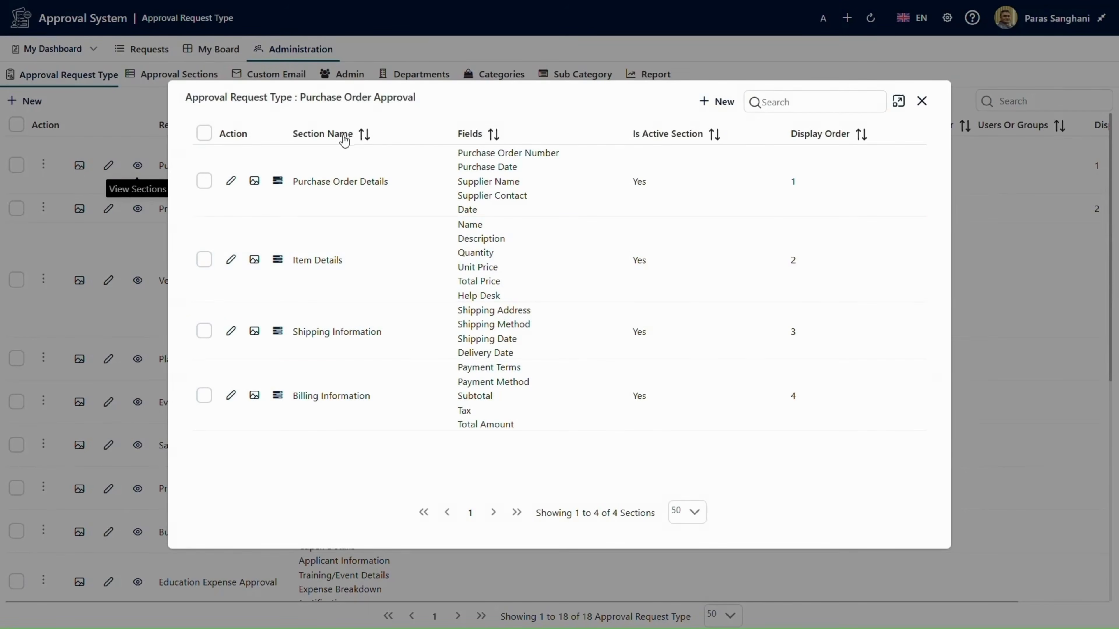
click(921, 102)
click(107, 170)
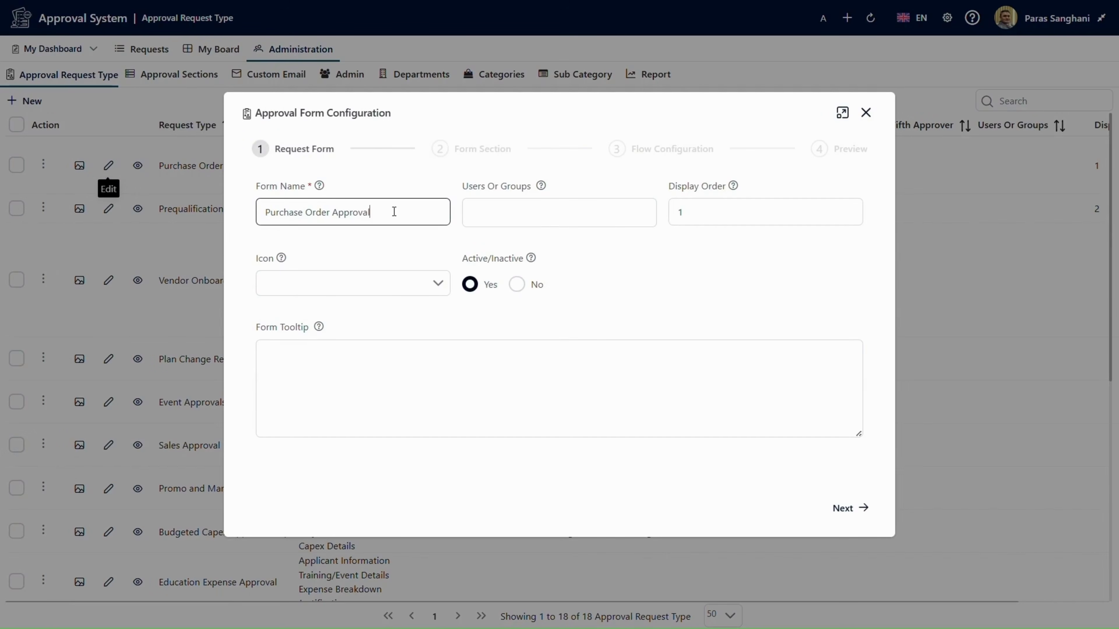
click(543, 218)
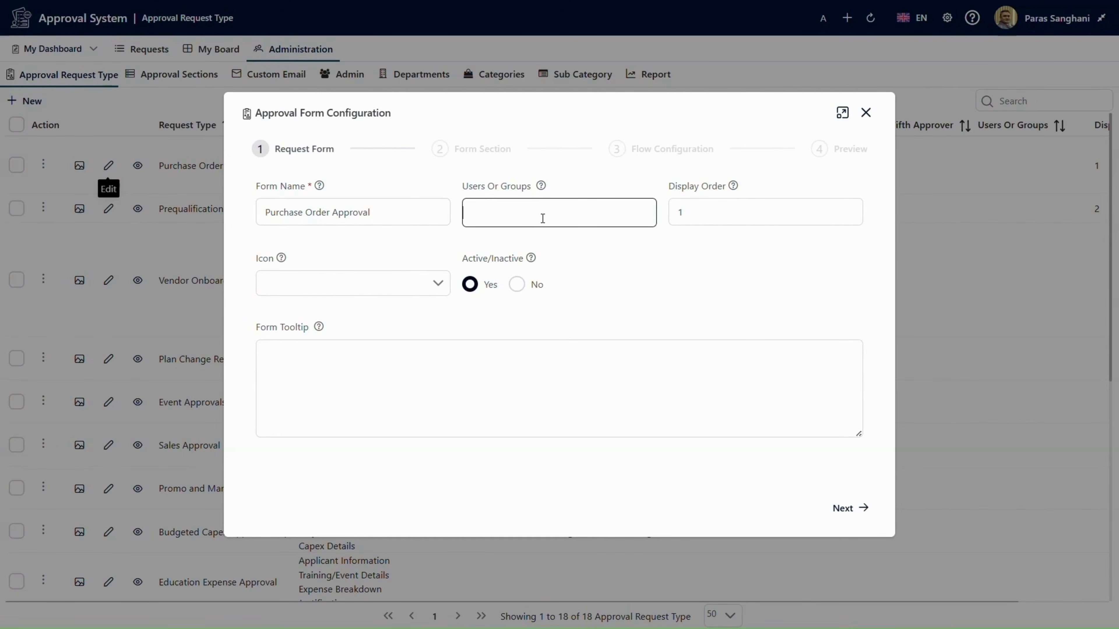
Review the sections assigned to the Purchase Order Approval form and proceed to its flow configuration
click(841, 504)
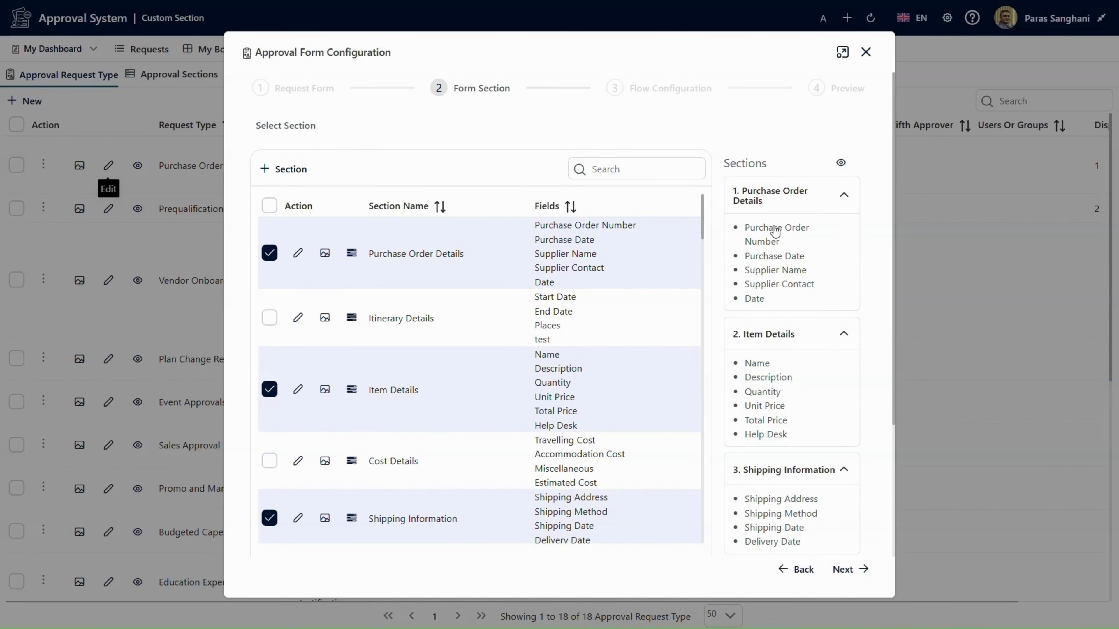
scroll(778, 303, down, 1)
scroll(778, 303, down, 4)
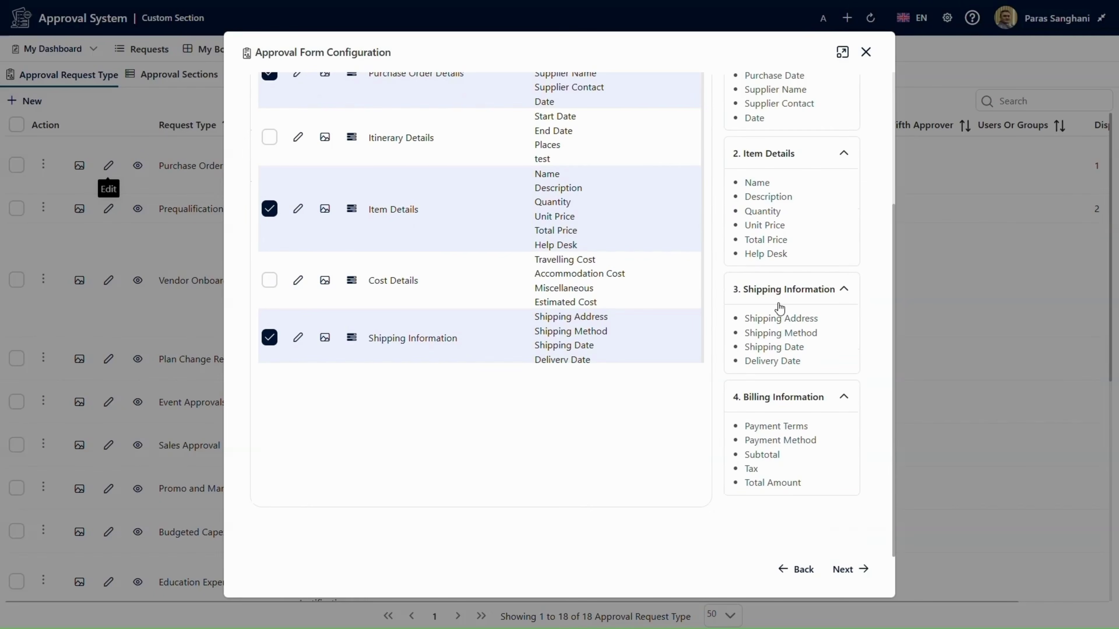
scroll(793, 255, up, 5)
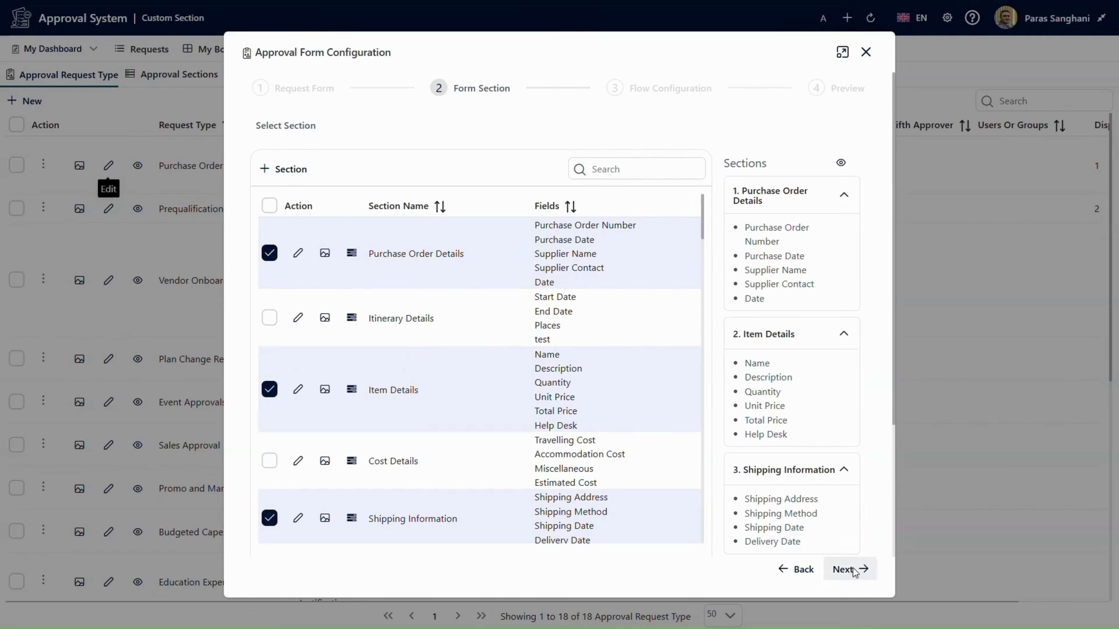
click(848, 570)
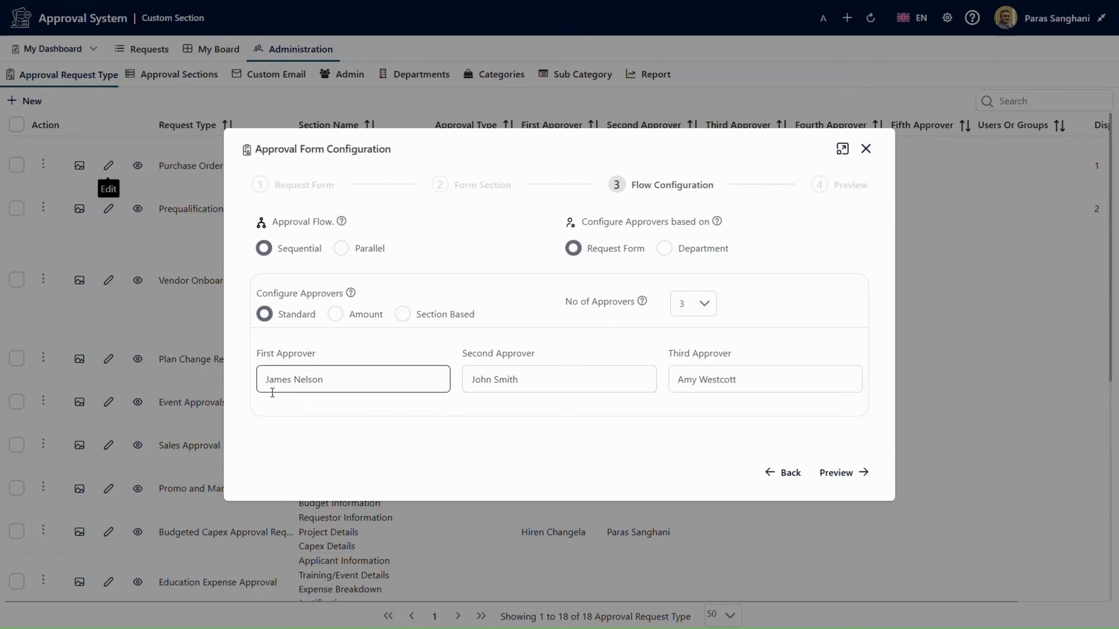
Try 5 approvers in the Purchase Order Approval flow, preview the form, and close the configuration without saving
click(678, 303)
click(689, 459)
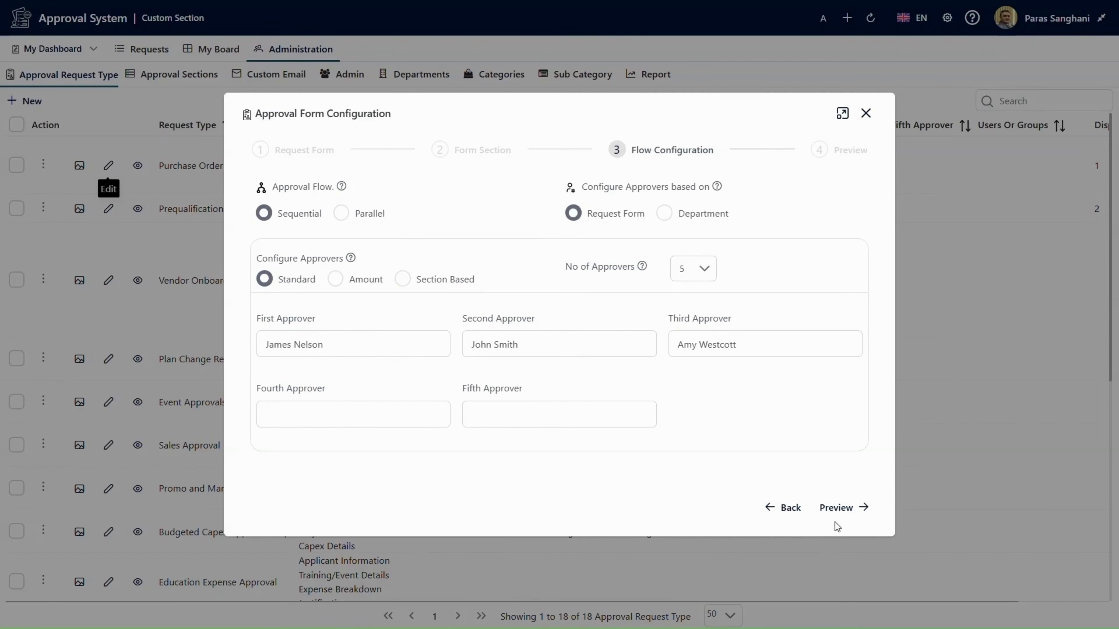
click(840, 508)
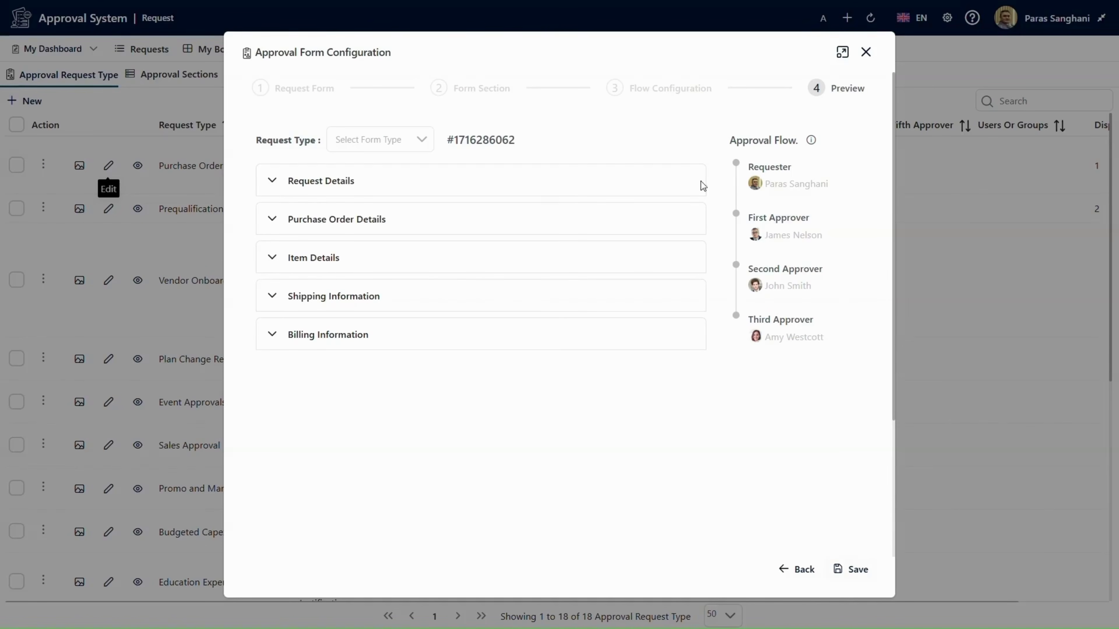
key(Escape)
Preview the Vendor Onboarding form, examine its Itinerary Details and Procurement sections, and close the preview
click(79, 281)
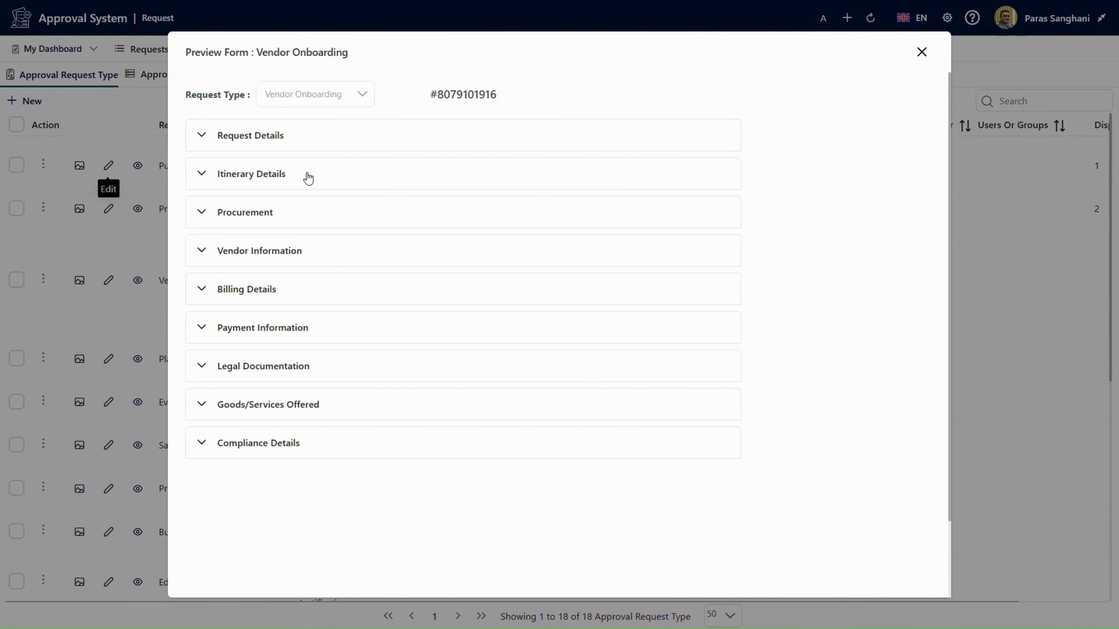
click(196, 182)
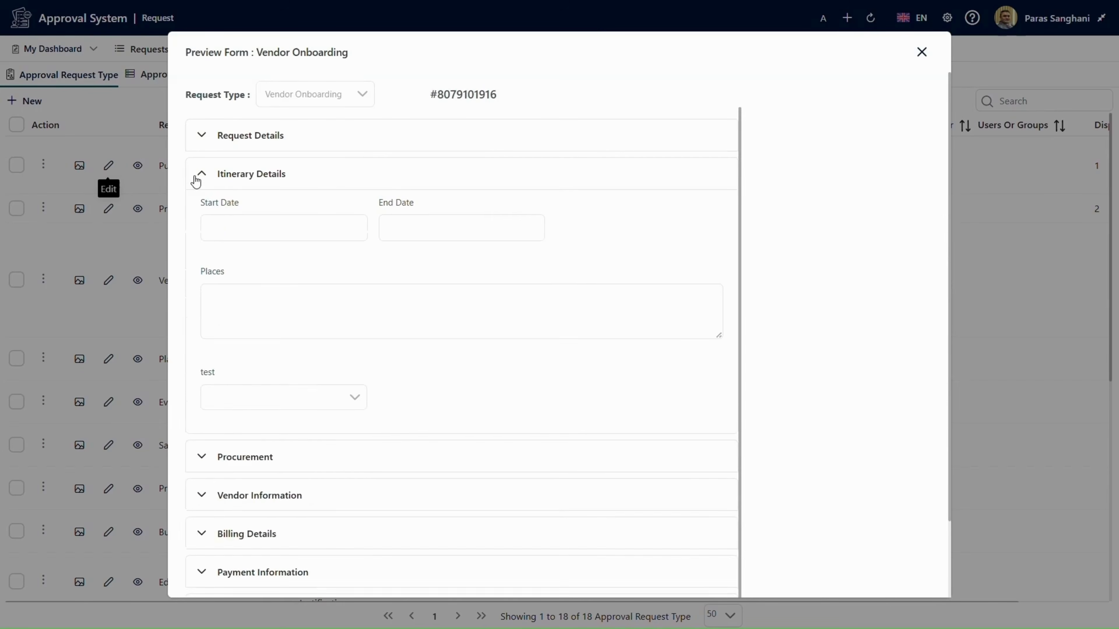
click(195, 179)
click(203, 225)
click(486, 29)
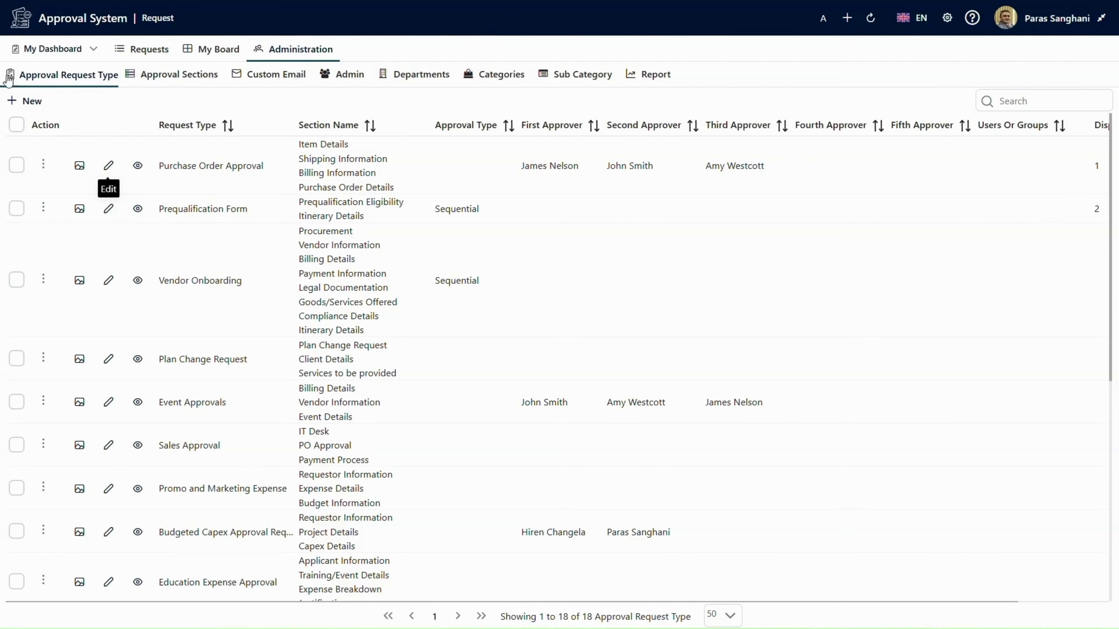
Start a new approval form named Project Proposal Form with the tooltip "Project Proposal Form for budget tracking and new project timeline, investments."
click(24, 101)
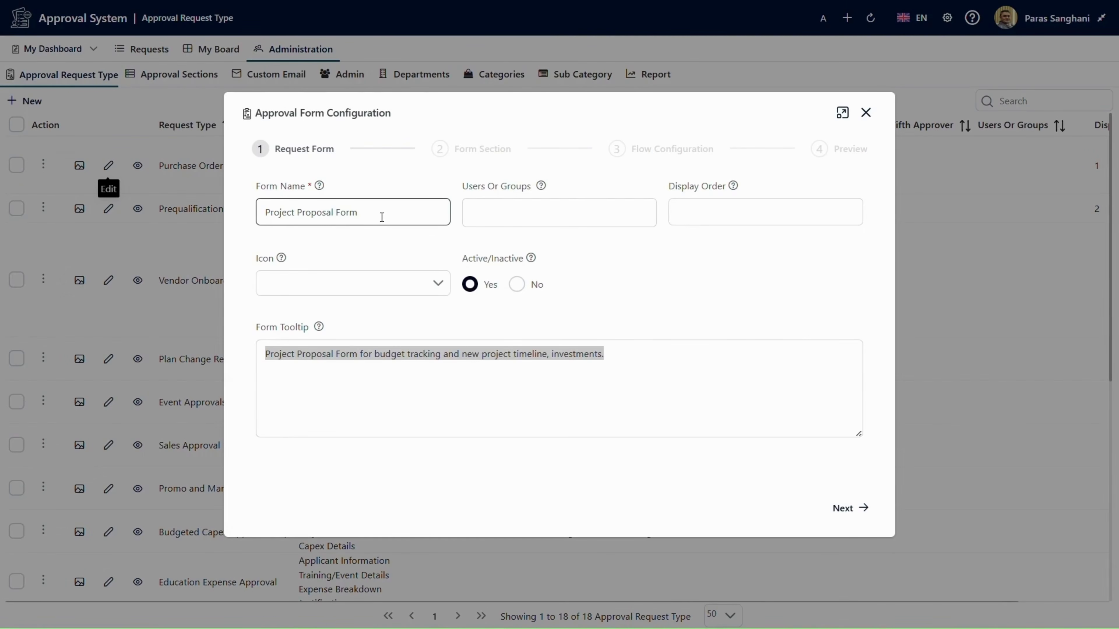
click(475, 379)
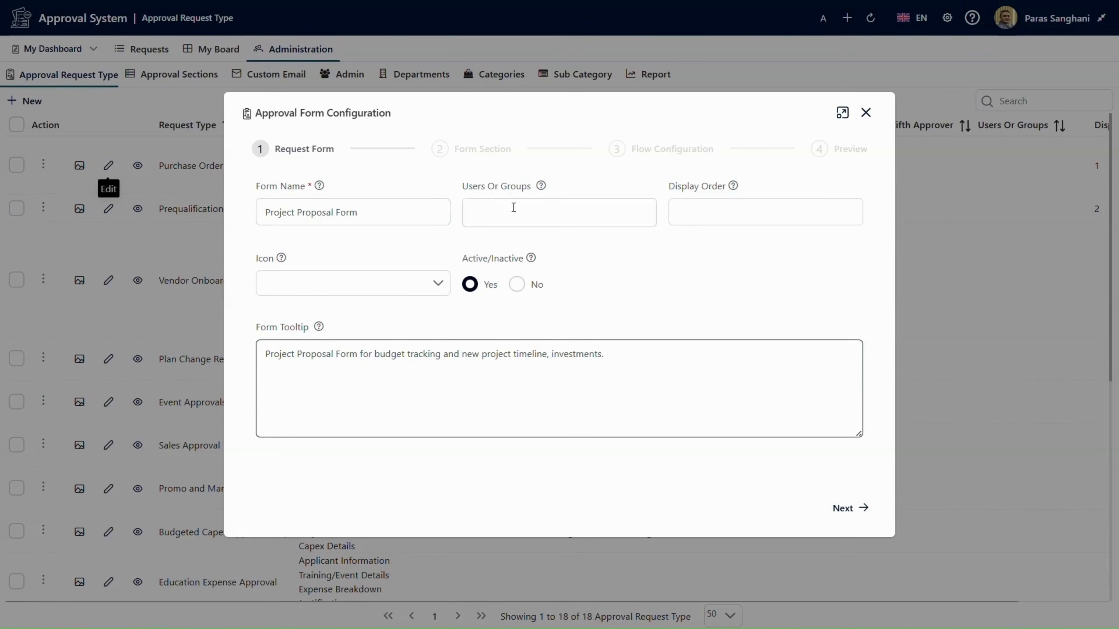
click(851, 508)
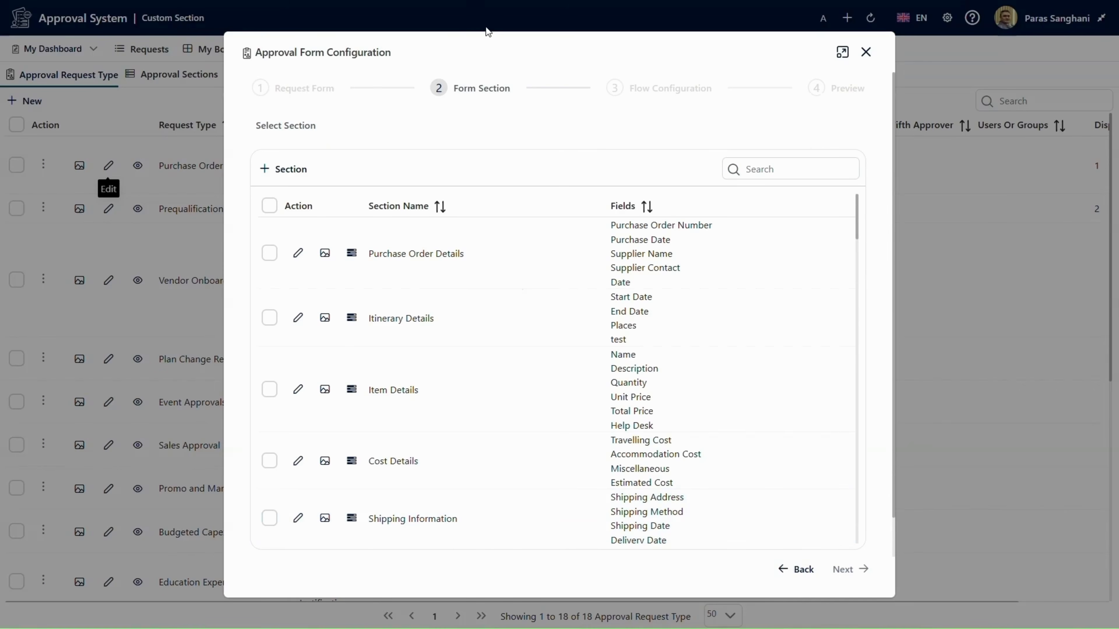
Browse the existing form sections and add a new custom section named Project Overview
scroll(437, 287, down, 5)
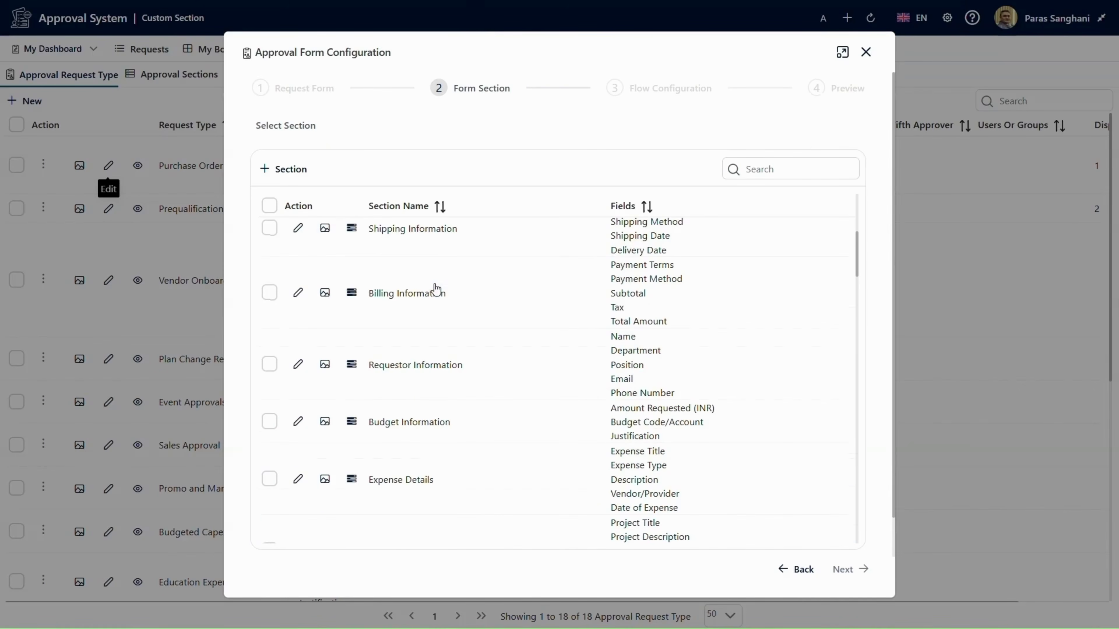
scroll(437, 290, up, 5)
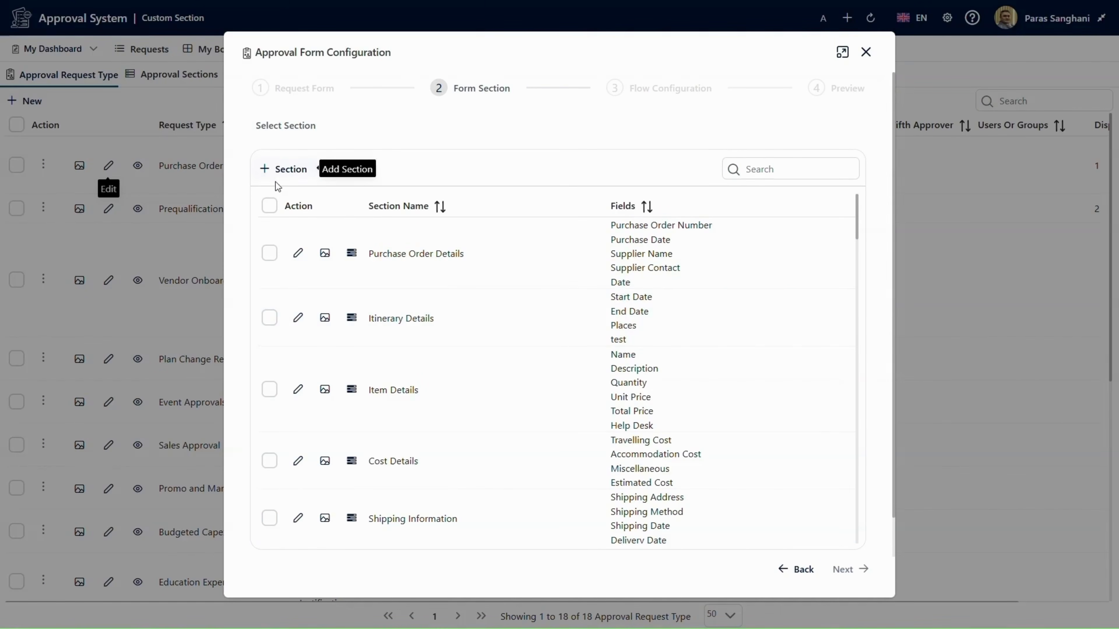
click(293, 170)
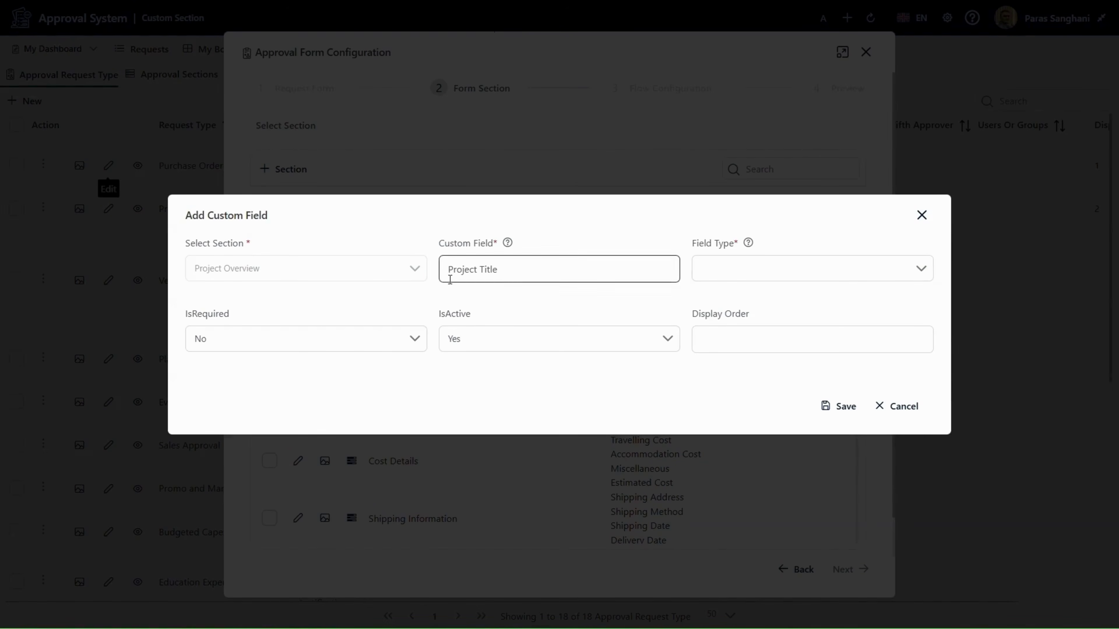
Add the custom fields Project Title and Project Manager, both Single line text, to the Project Overview section
click(781, 279)
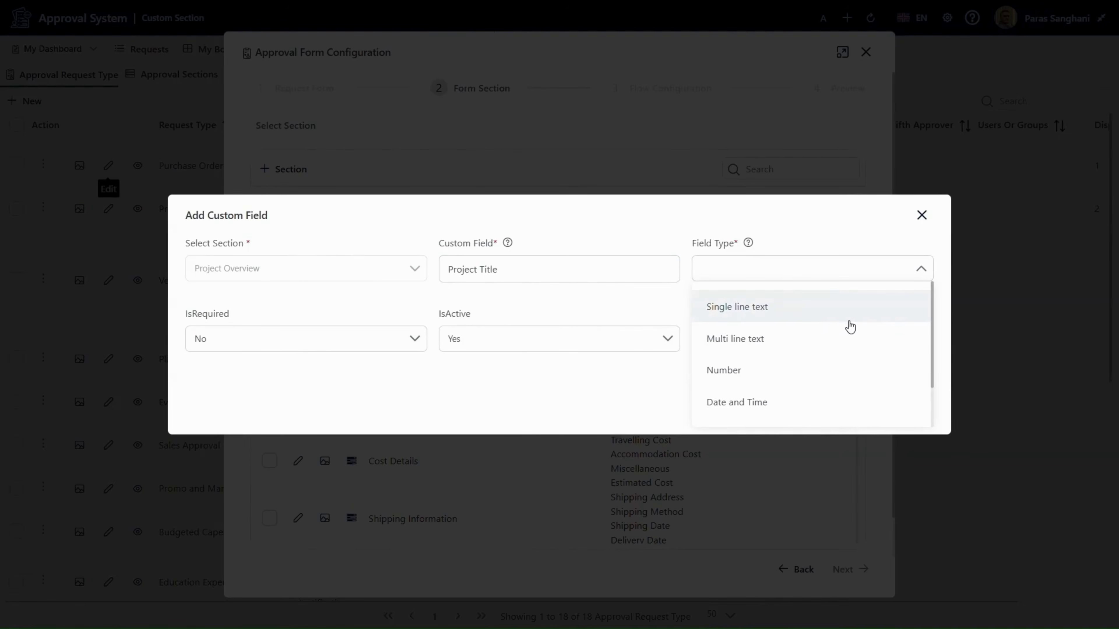
scroll(822, 313, down, 1)
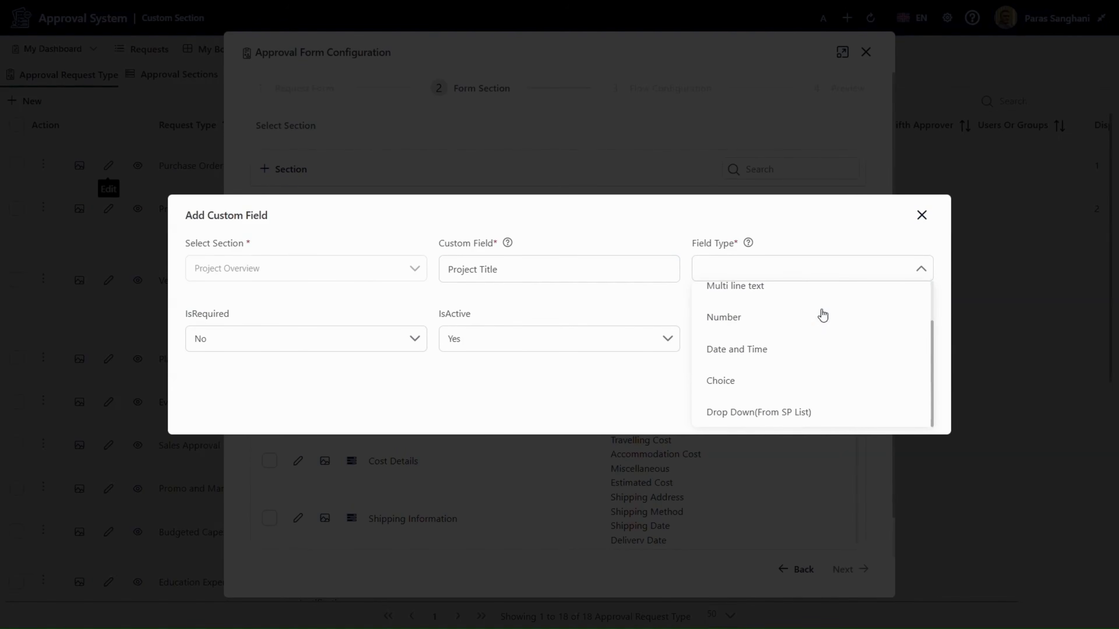
scroll(822, 316, up, 1)
click(774, 308)
click(775, 314)
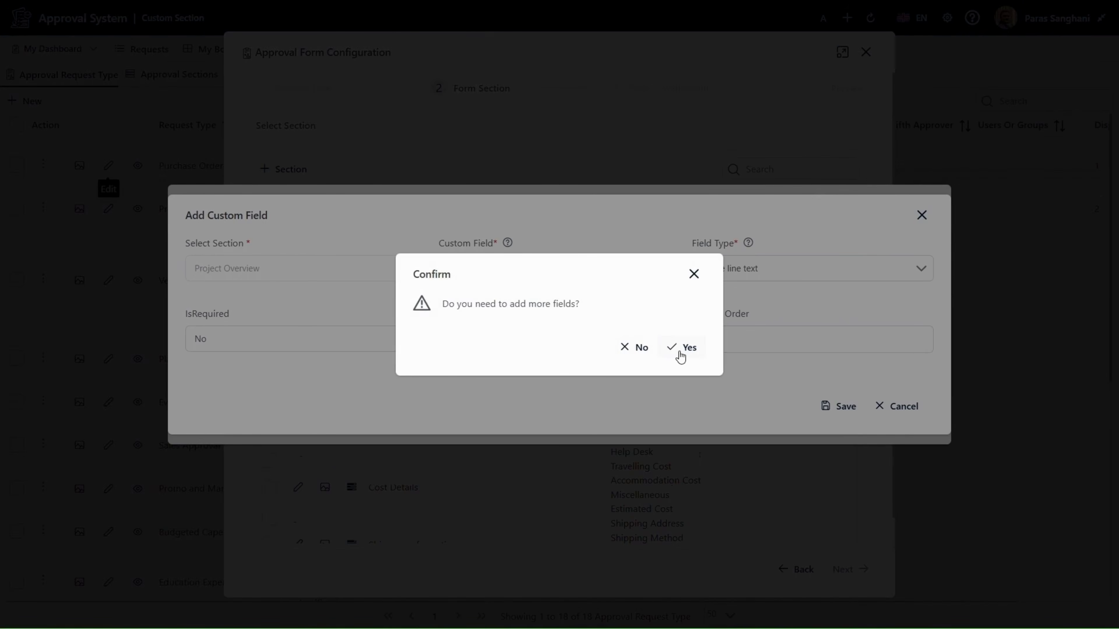
click(681, 348)
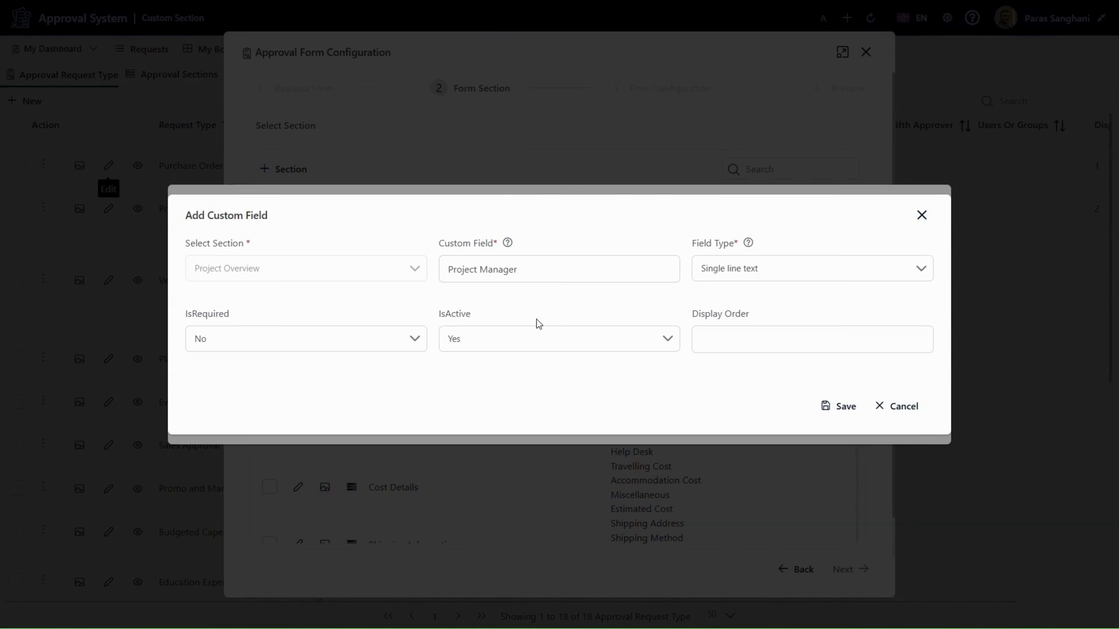
click(830, 407)
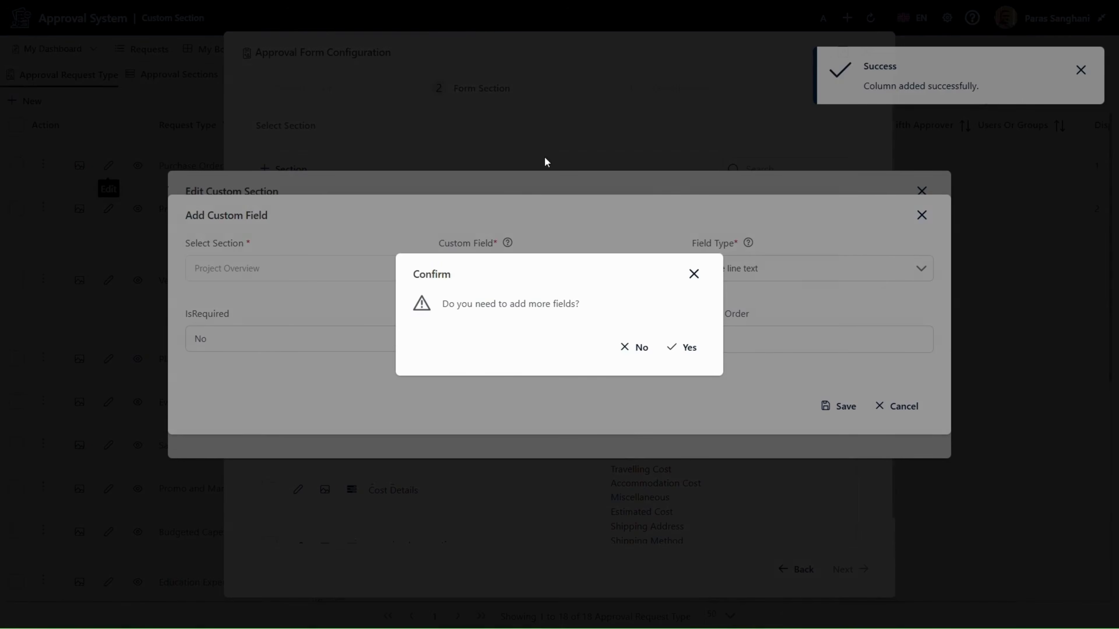
Add a custom field named Project Budget with the field type Number to the Project Overview section
click(682, 348)
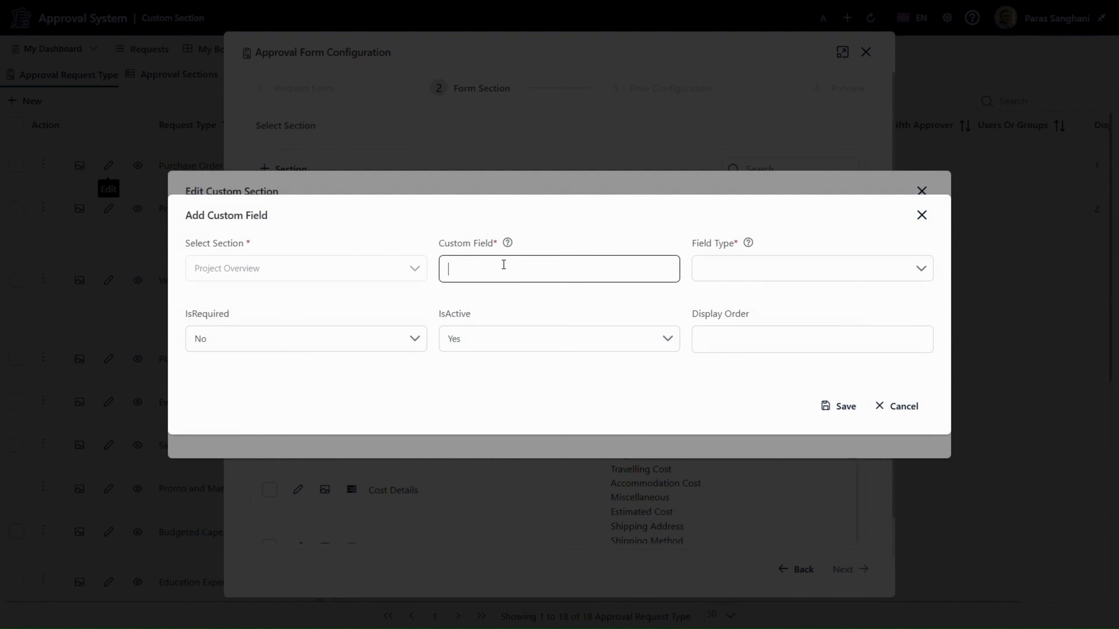
text(Project Budget)
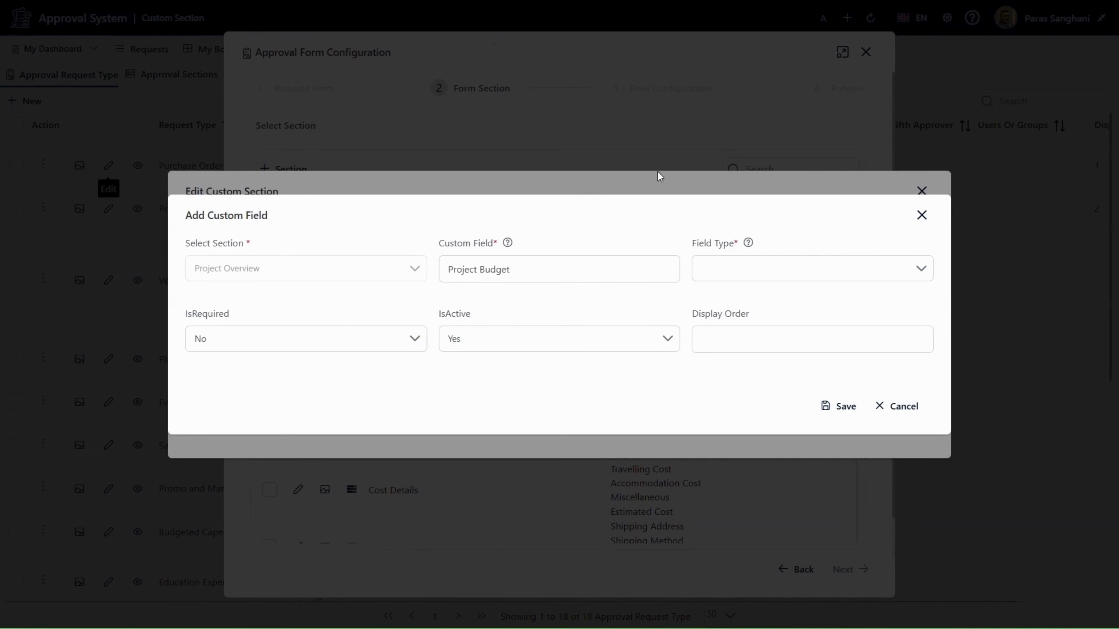
click(798, 273)
scroll(799, 308, down, 1)
click(788, 318)
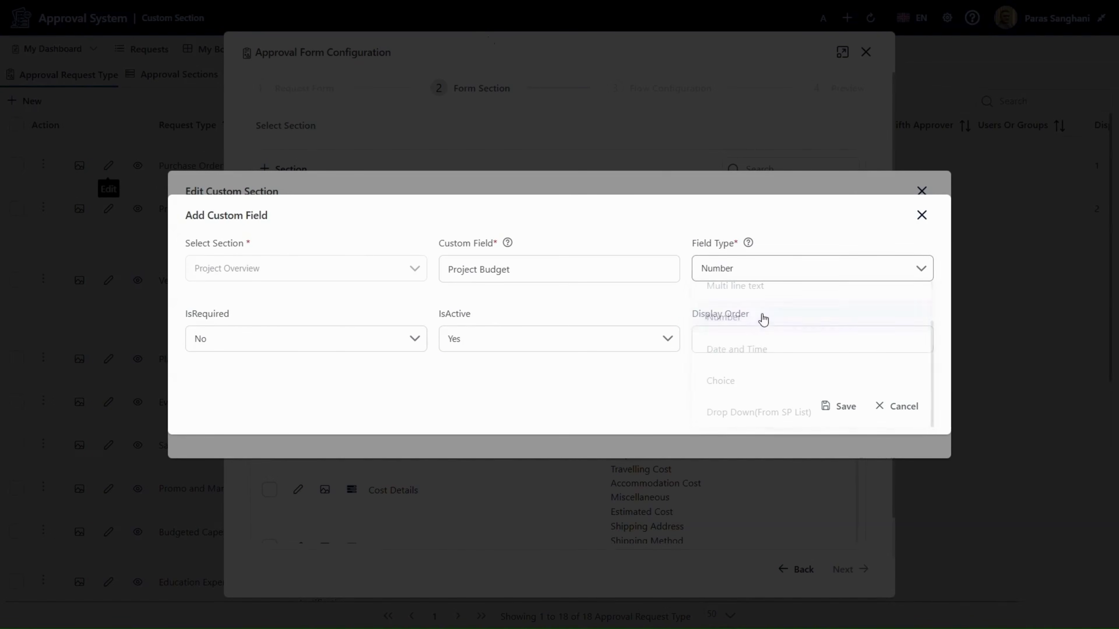
click(837, 407)
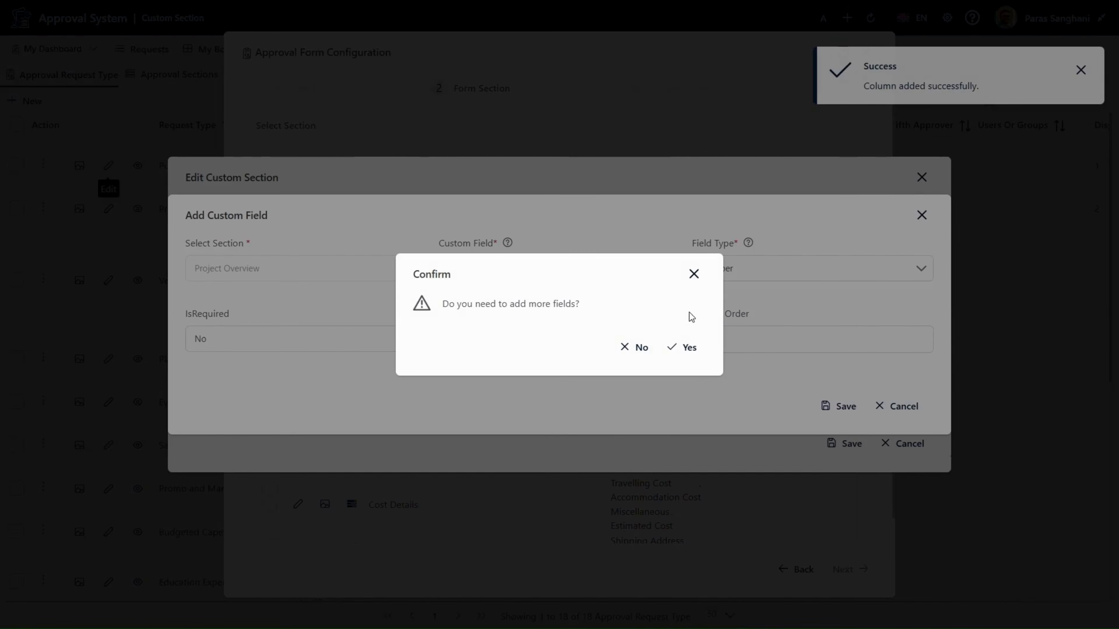
Add a Multi line text custom field named Project Details to the Project Overview section
click(682, 347)
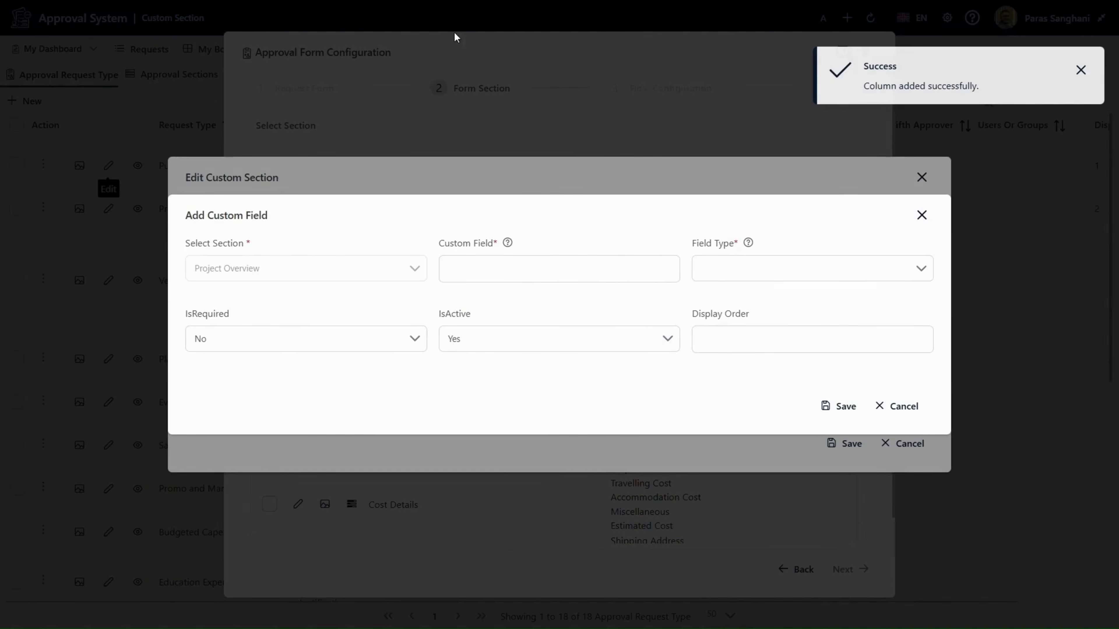
text(Project Details)
click(769, 265)
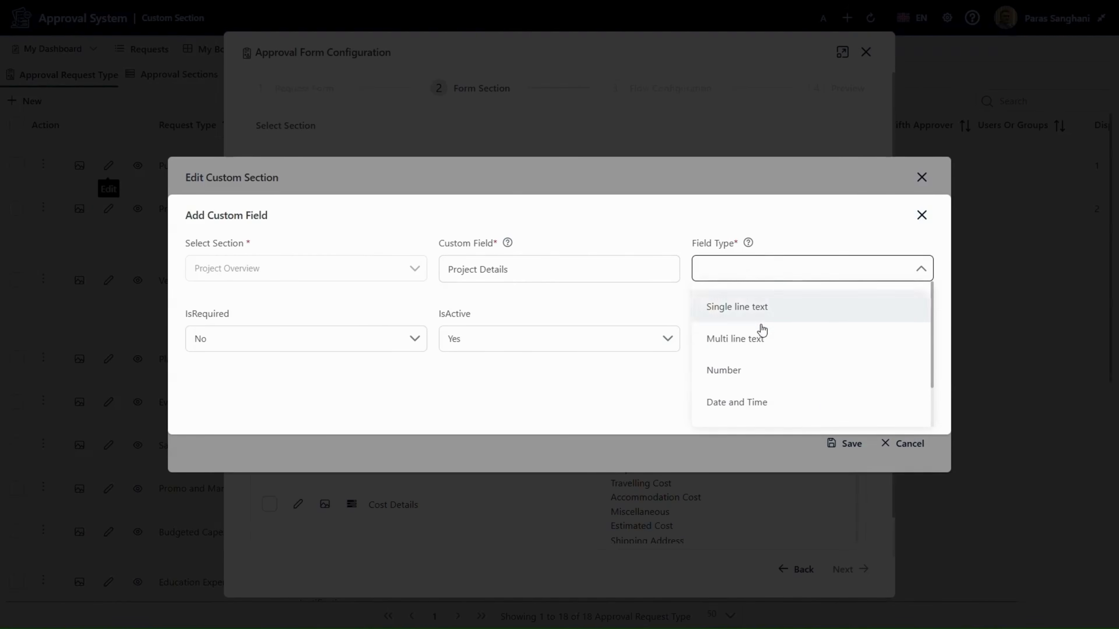
click(762, 353)
click(845, 443)
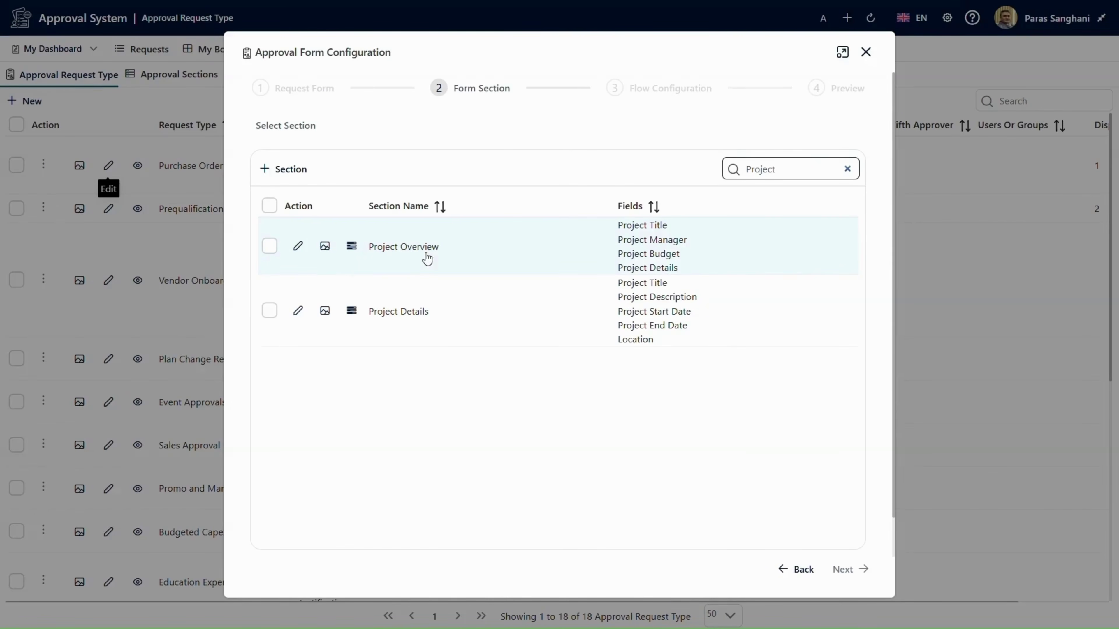
Include the Project Overview and Project Details sections in the form and proceed to the flow configuration
click(269, 246)
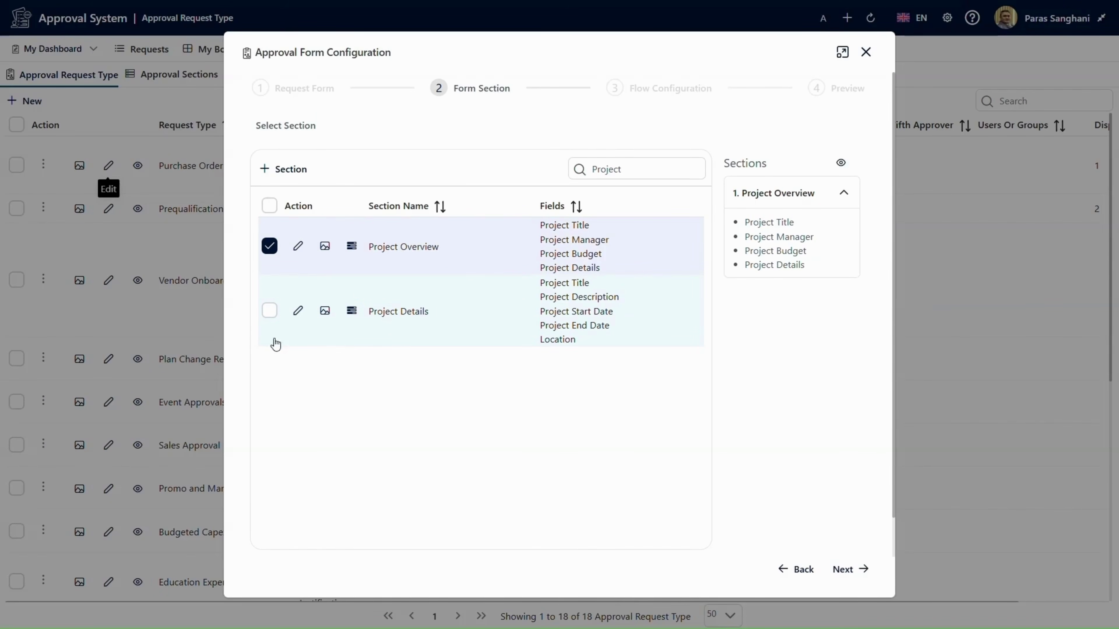
click(270, 311)
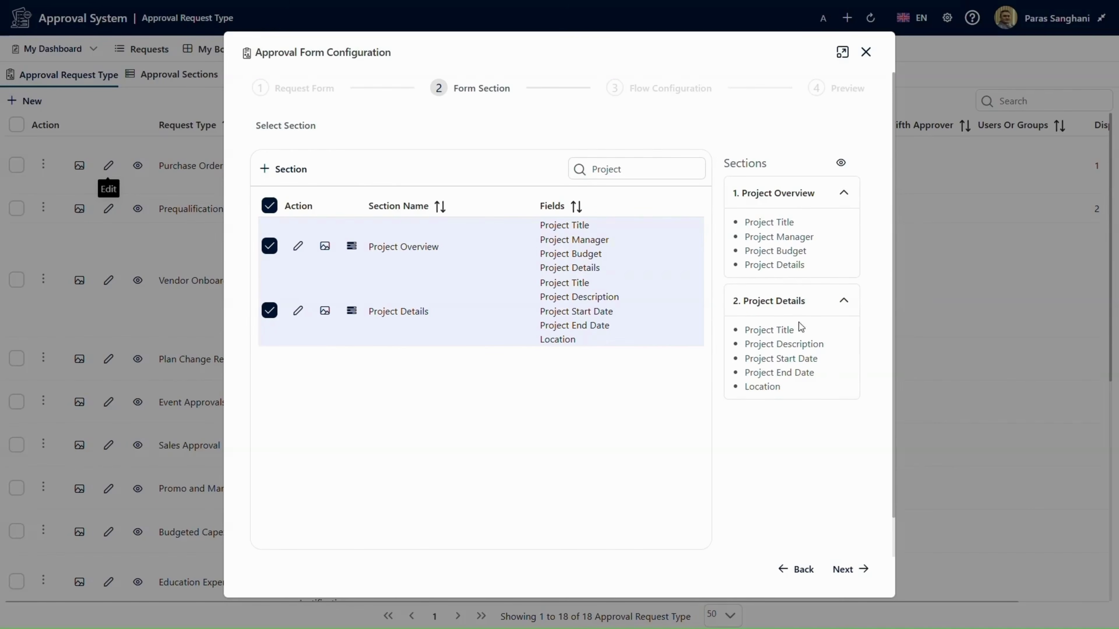
click(847, 577)
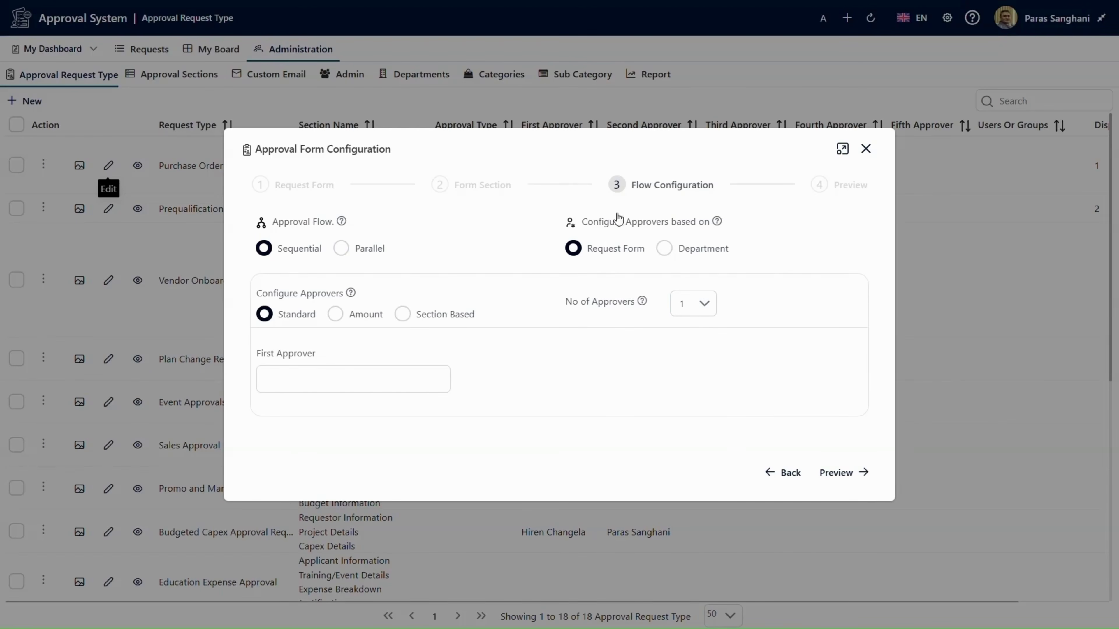
Set the number of standard approvers to 3 and assign a person as first, second and third approver
click(703, 310)
click(697, 410)
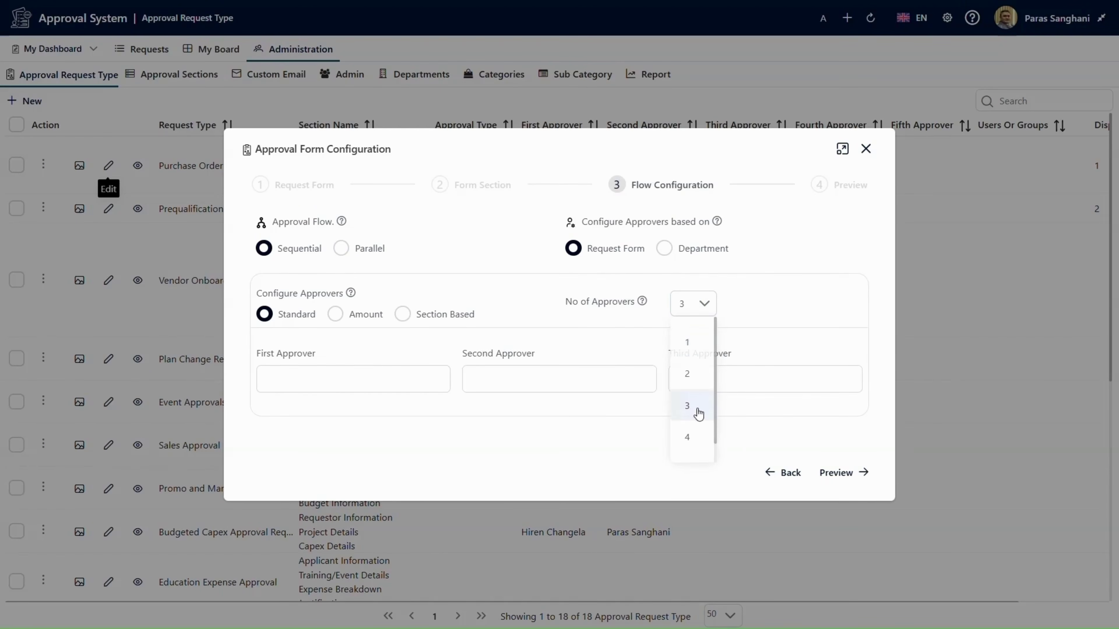
click(343, 388)
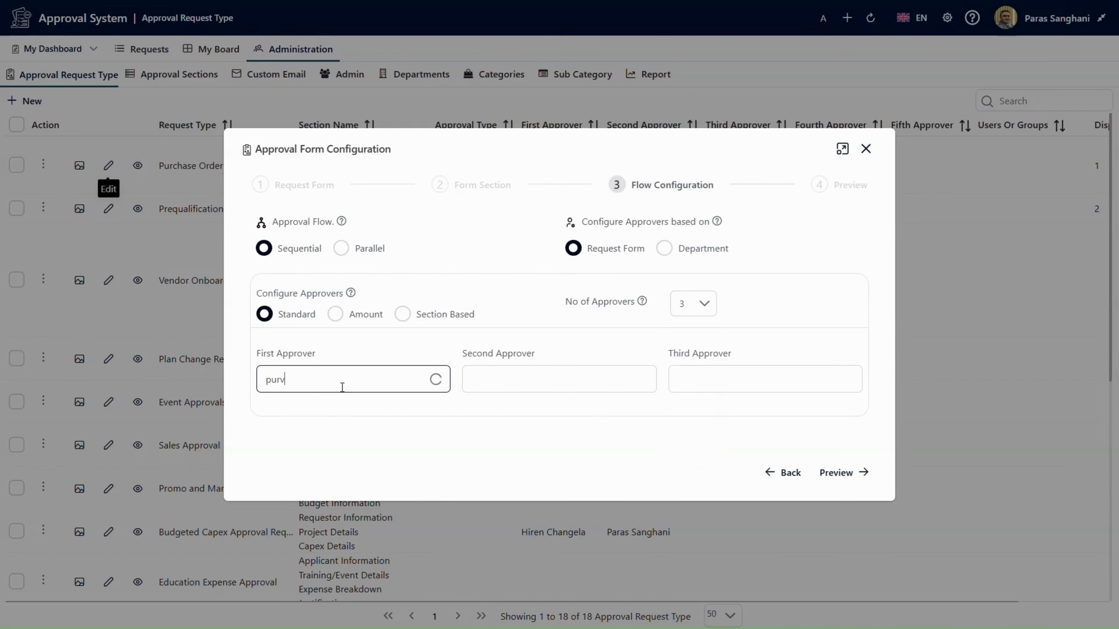
click(335, 417)
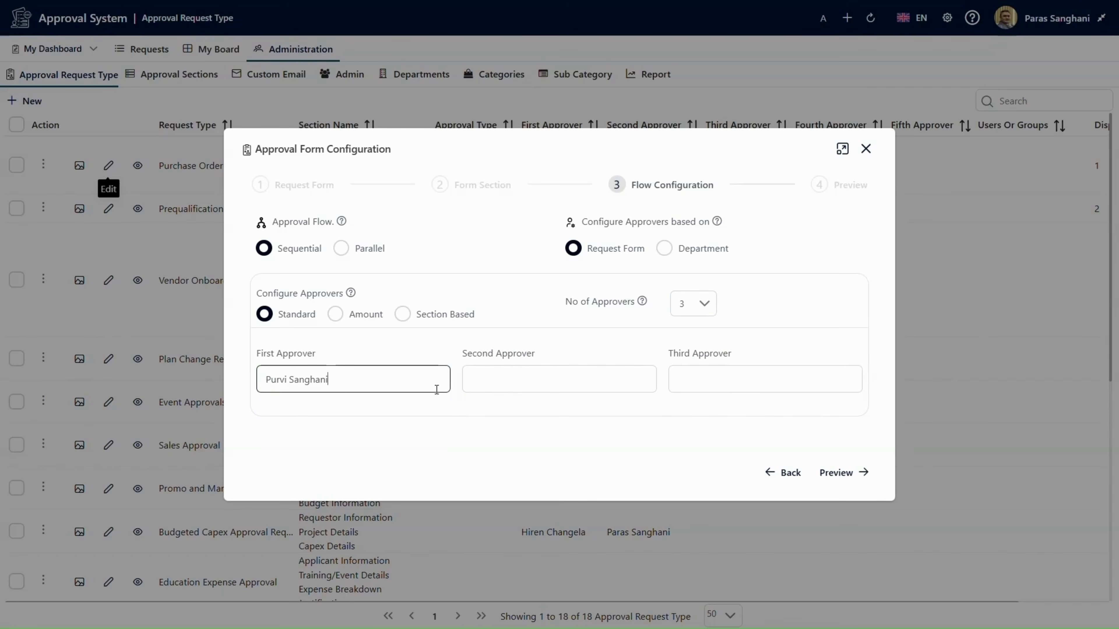
click(494, 386)
text(bhoo)
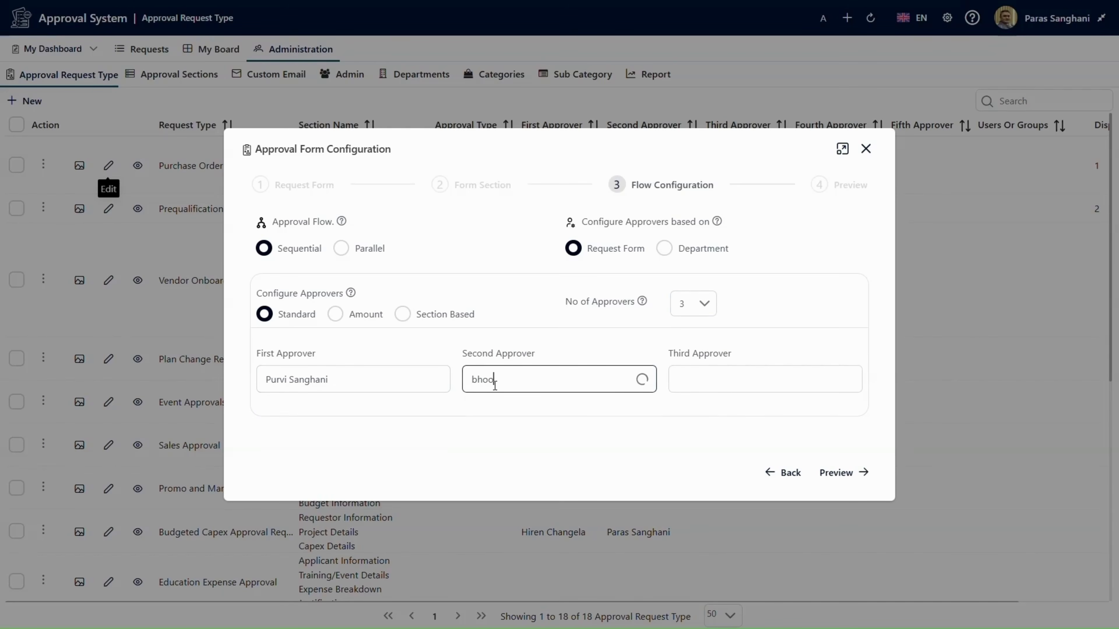
click(509, 418)
click(738, 386)
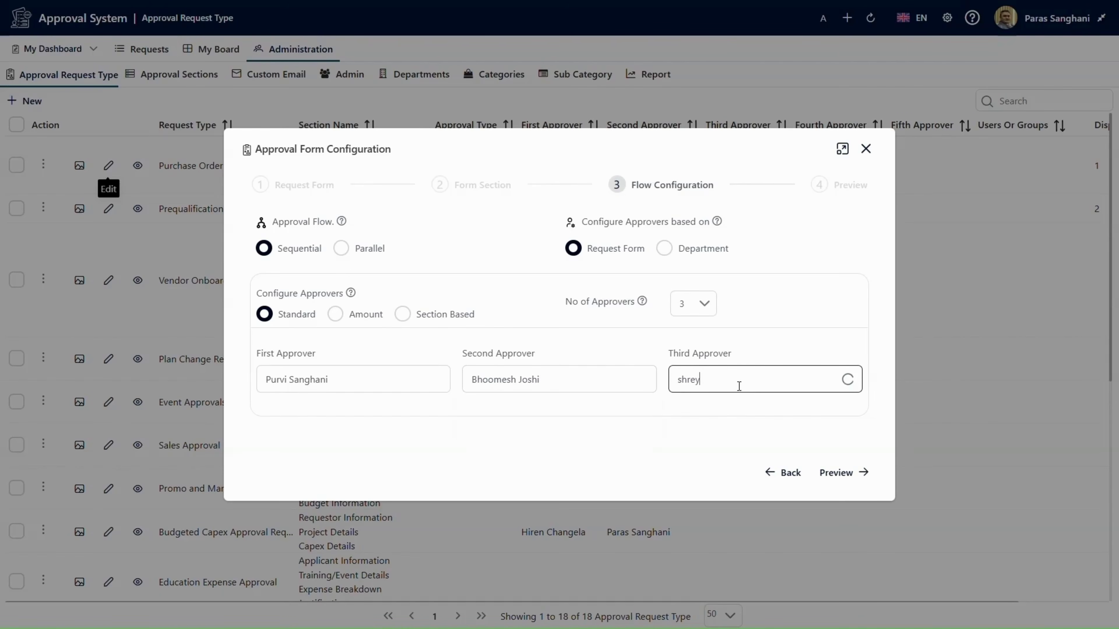
click(732, 417)
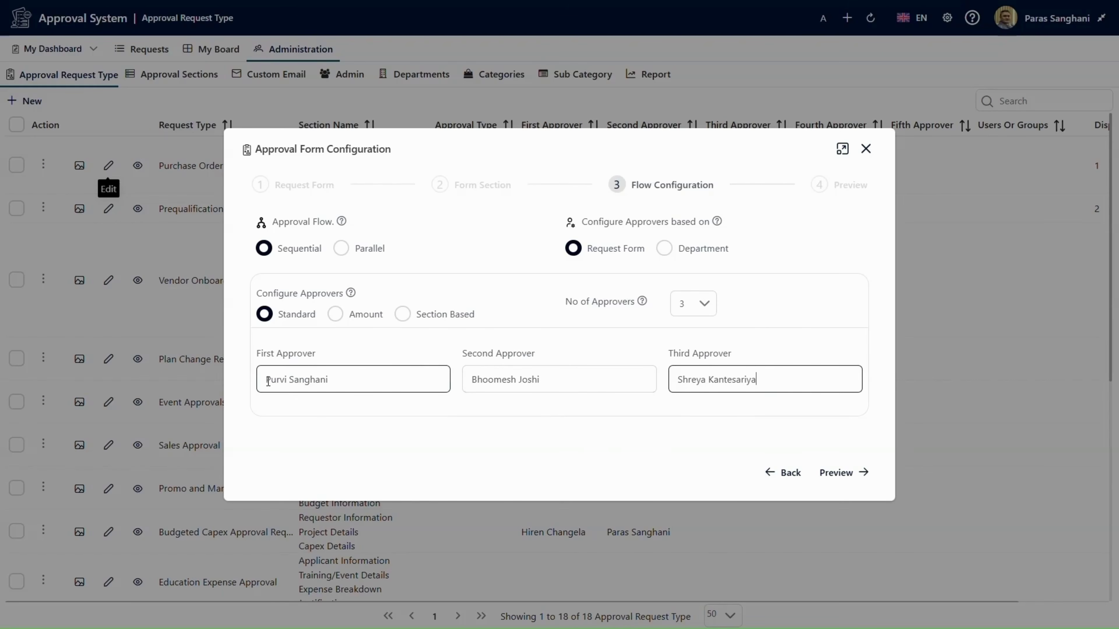
triple_click(795, 381)
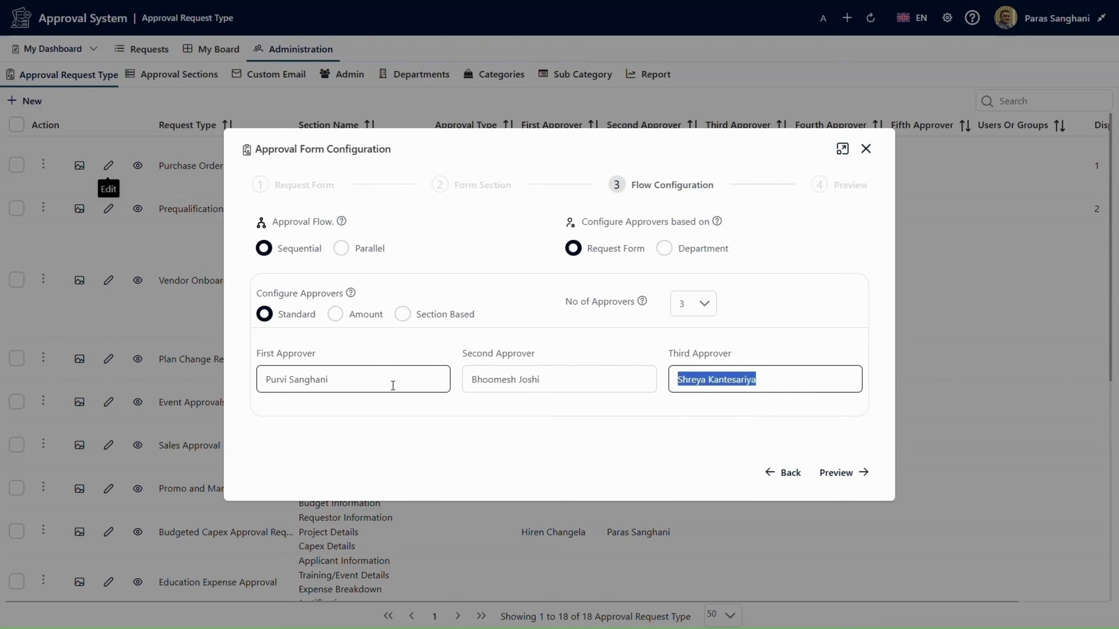
Configure three approvers based on Amount and assign a first approver with an amount of 1,000
click(335, 315)
click(307, 378)
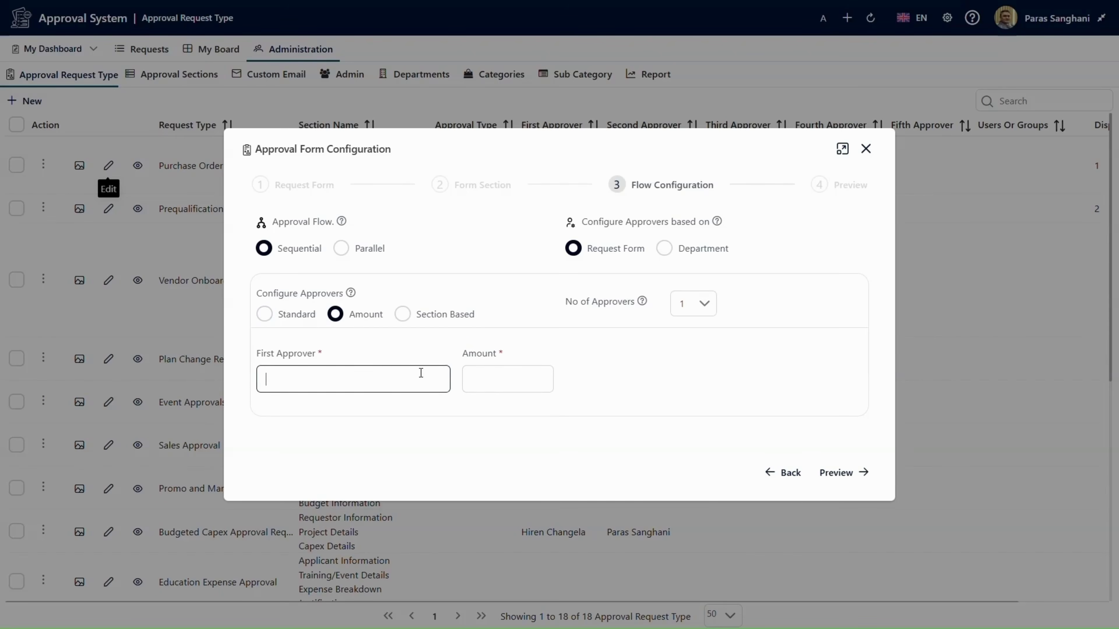
click(692, 309)
click(687, 402)
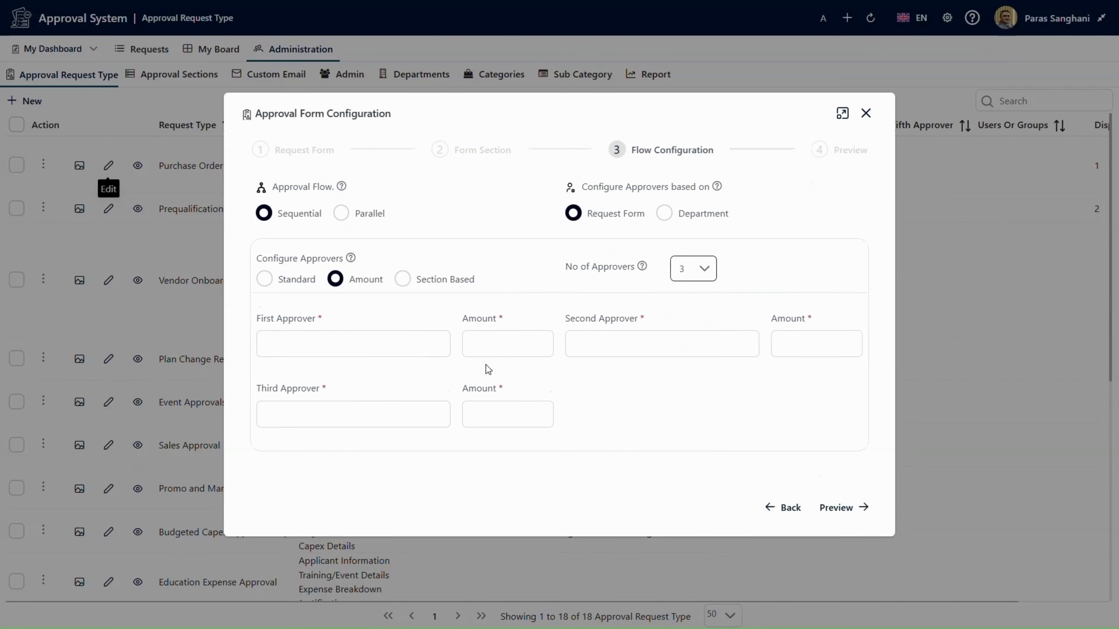
click(384, 349)
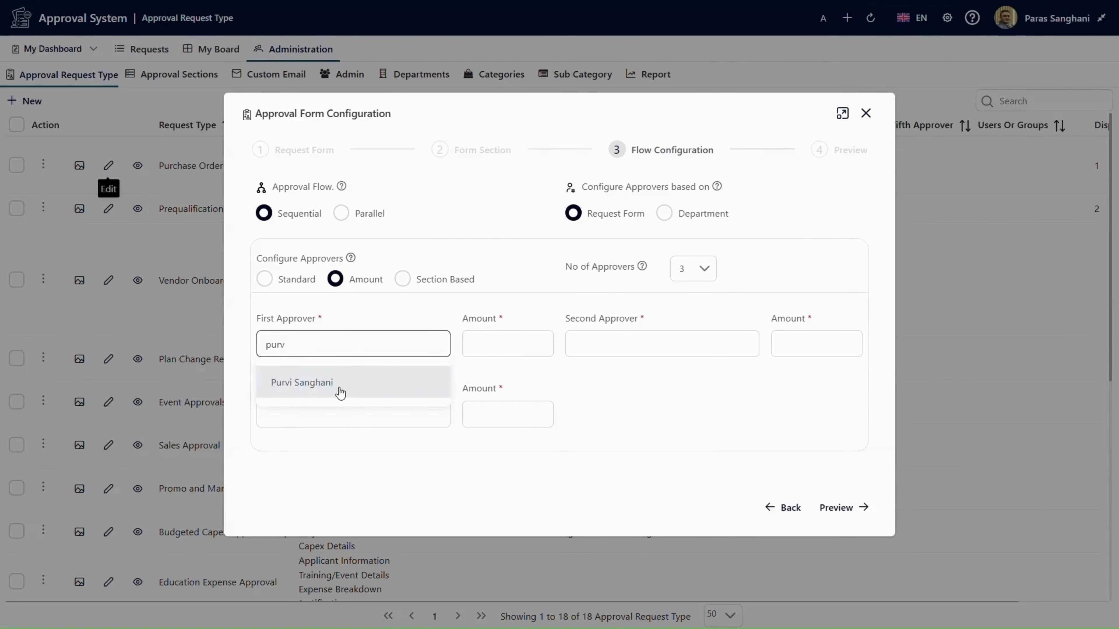
click(339, 383)
click(496, 343)
text(1,)
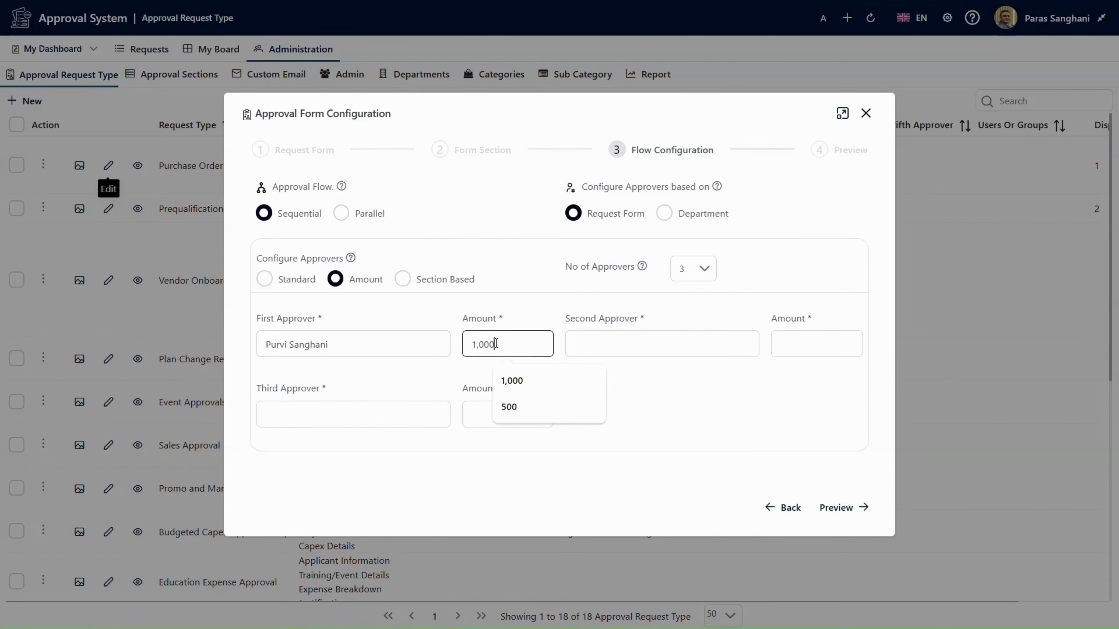
text(000)
Assign a second approver with an amount of 2,000 and a third approver with an amount of 5,000
click(597, 345)
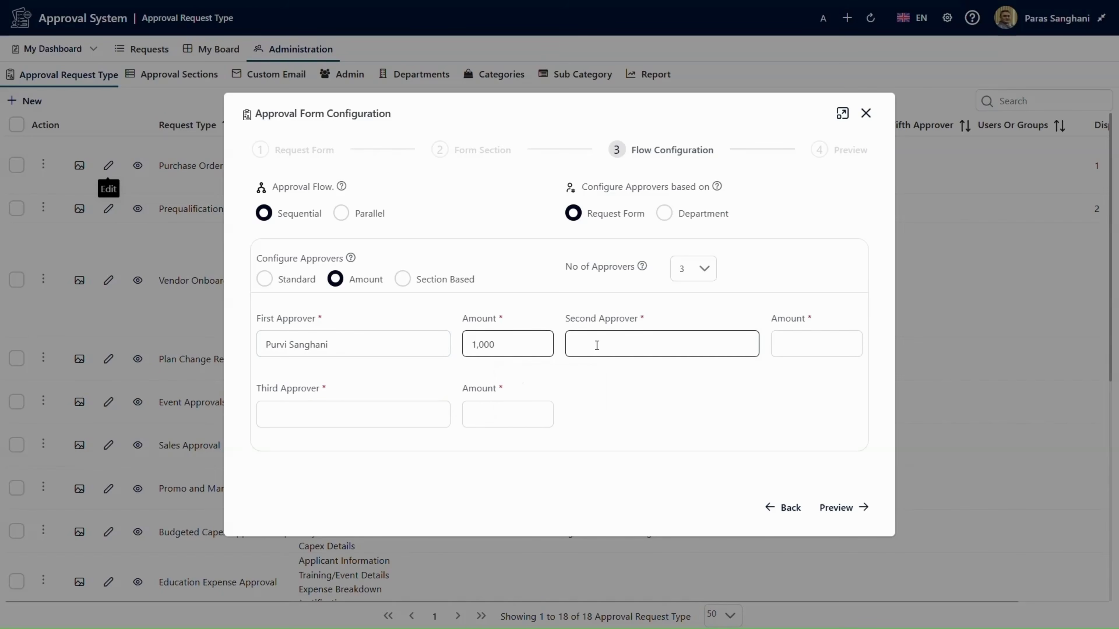
text(bhoomes)
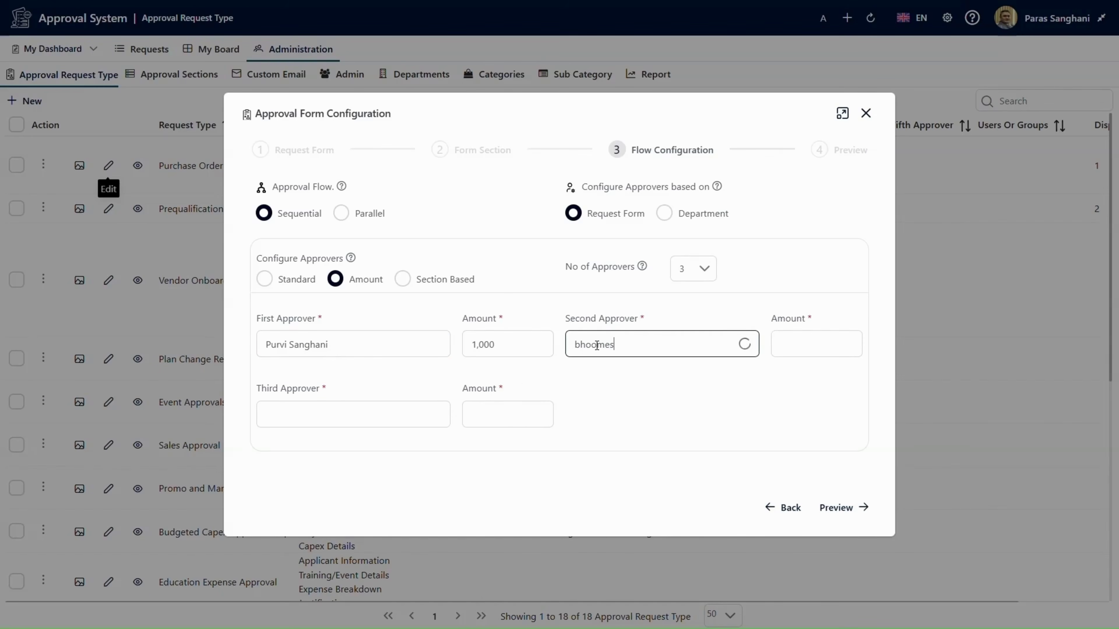
click(642, 392)
click(824, 344)
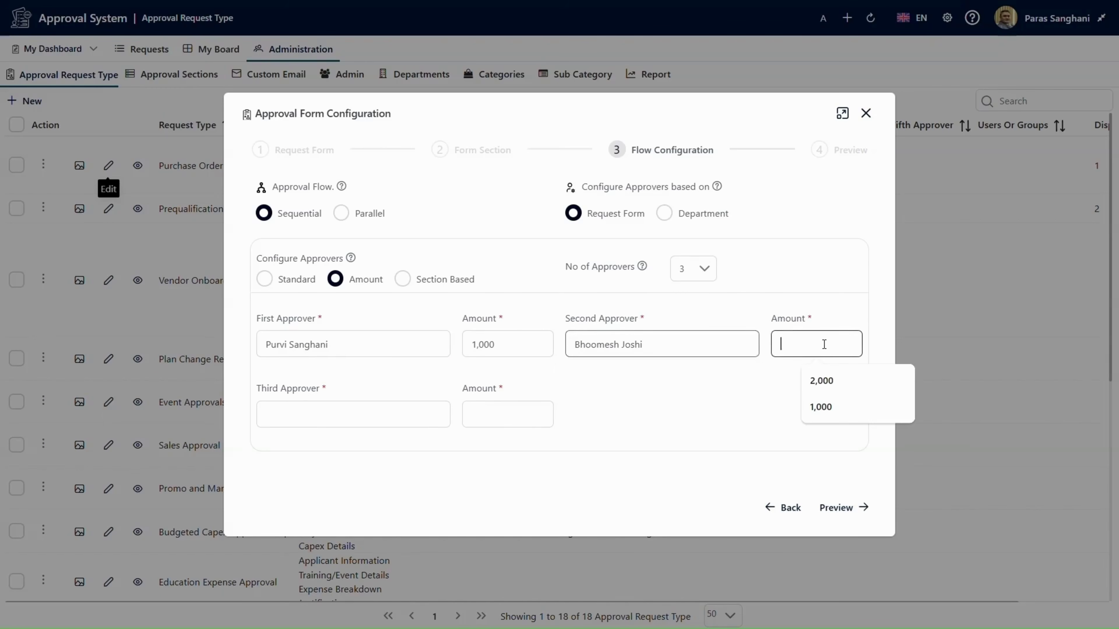
click(834, 375)
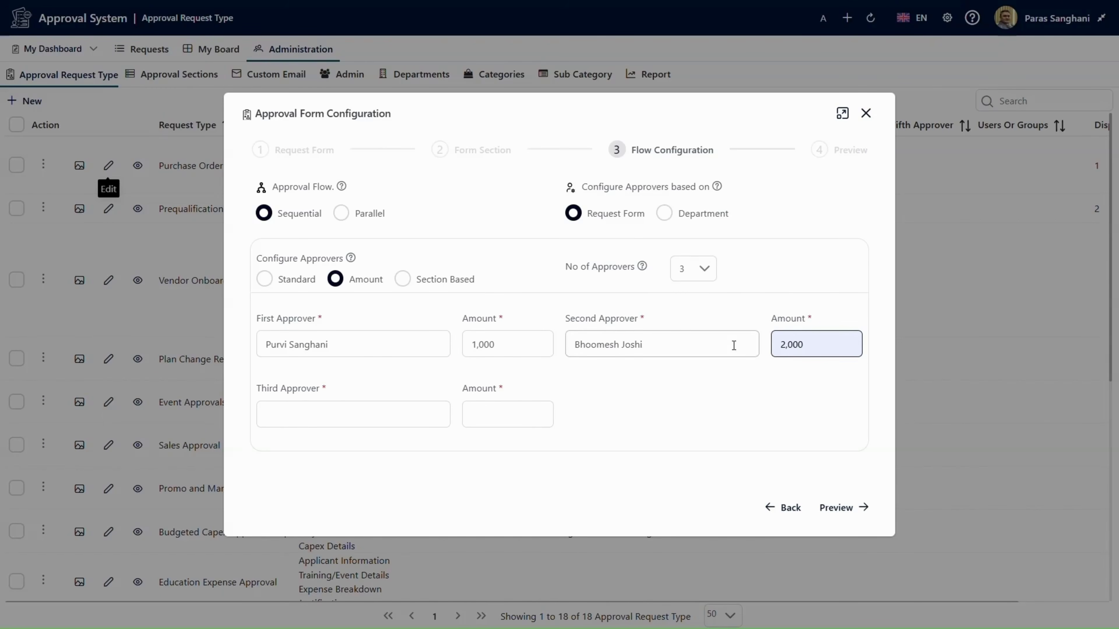
click(298, 419)
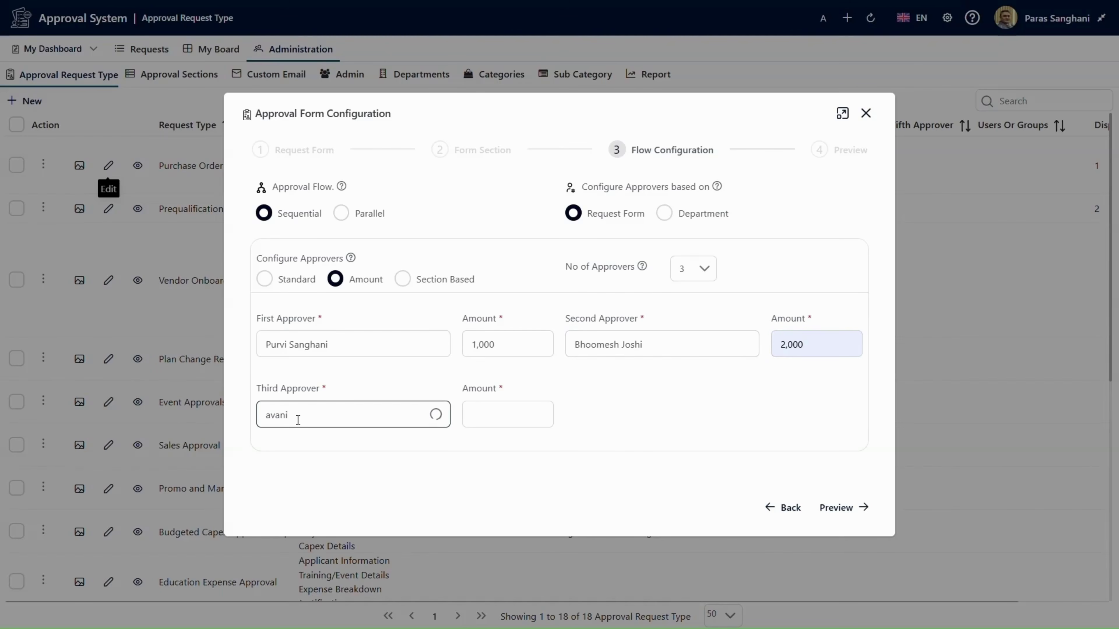
click(307, 455)
click(530, 418)
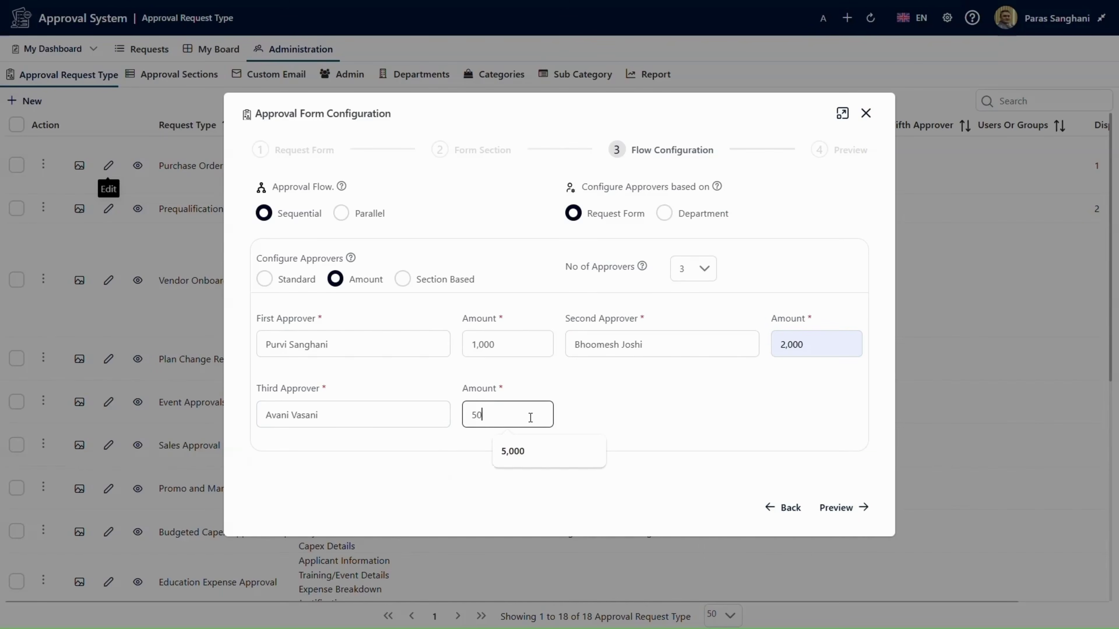
click(597, 416)
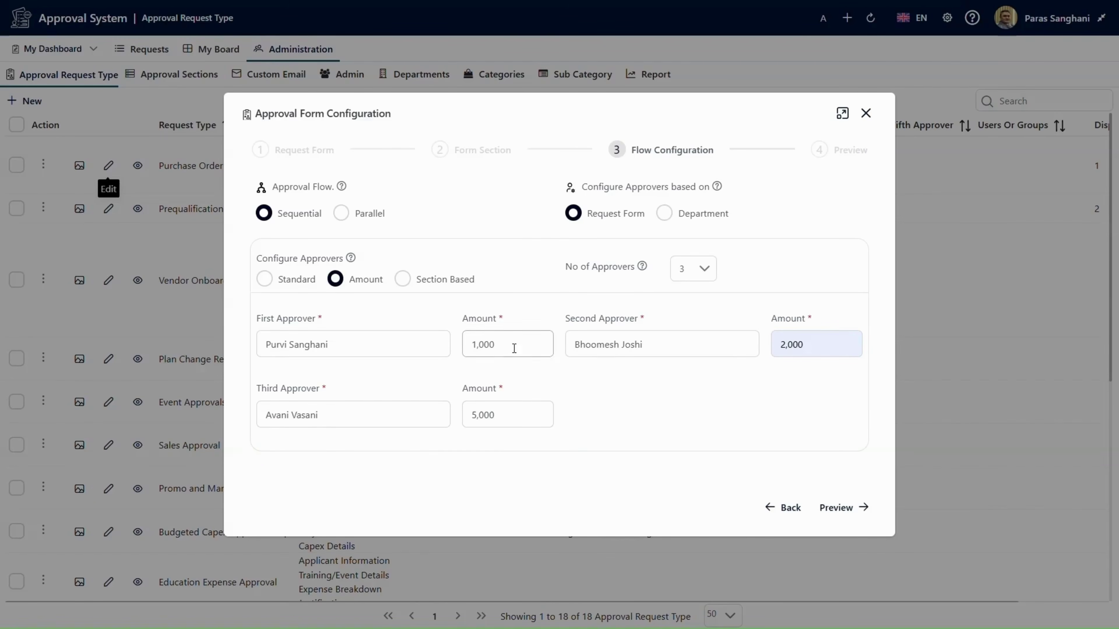
click(484, 336)
click(364, 345)
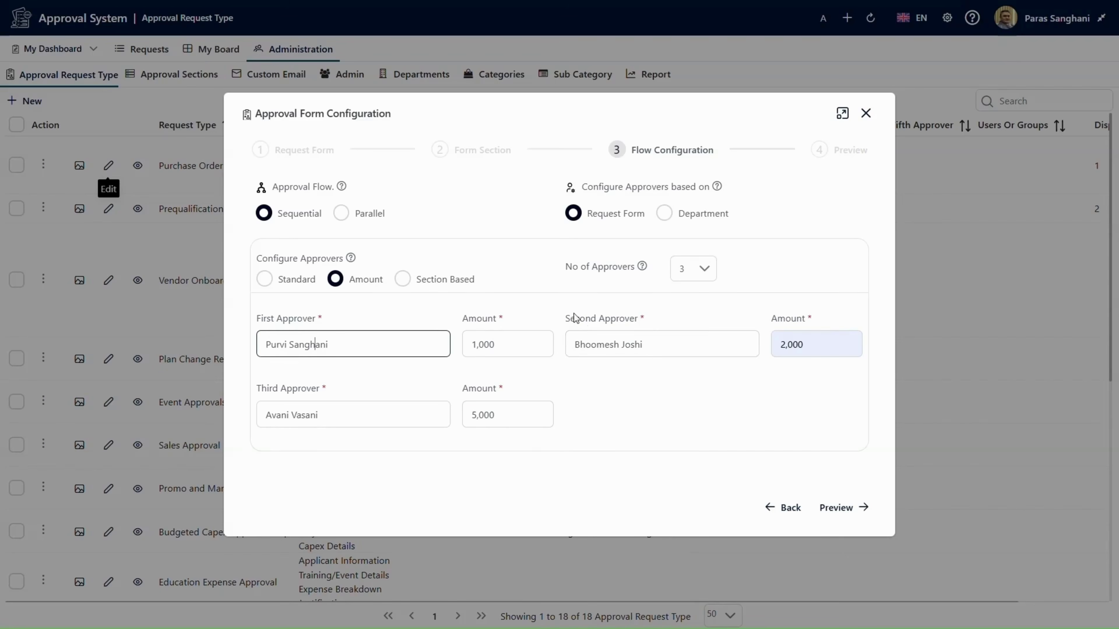
double_click(828, 347)
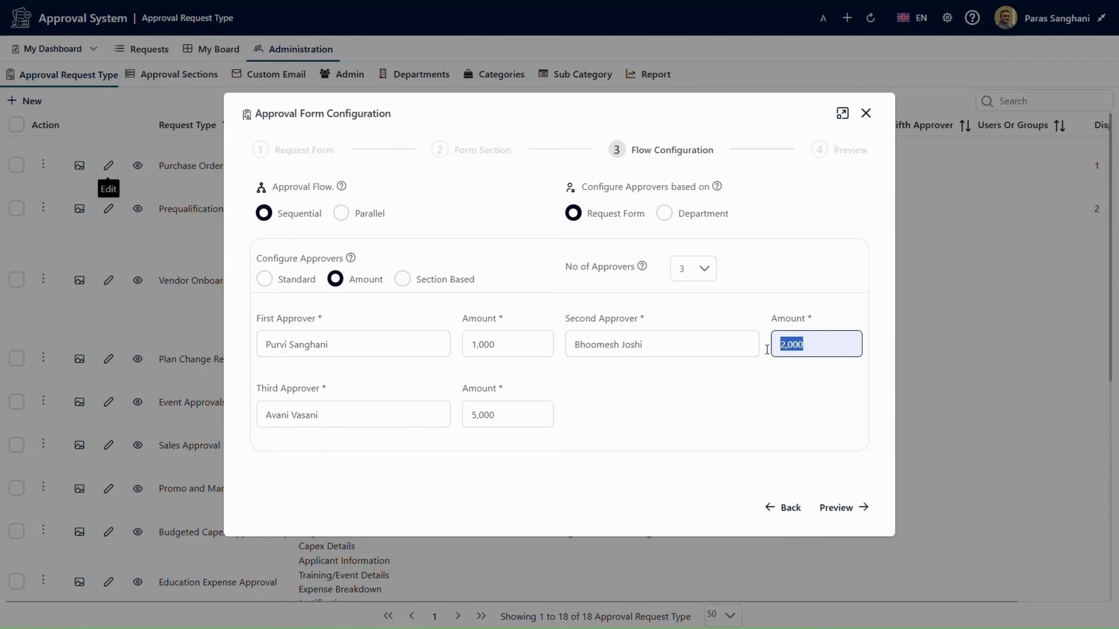
click(509, 416)
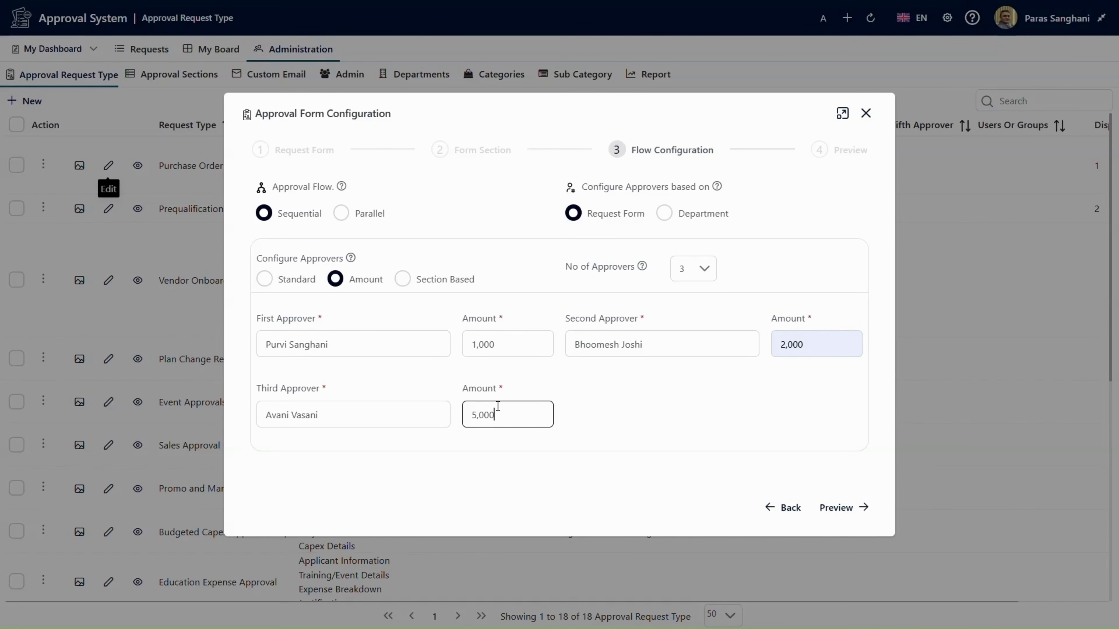
Configure approvers as Section Based and assign a first approver to the Project Overview section
click(401, 281)
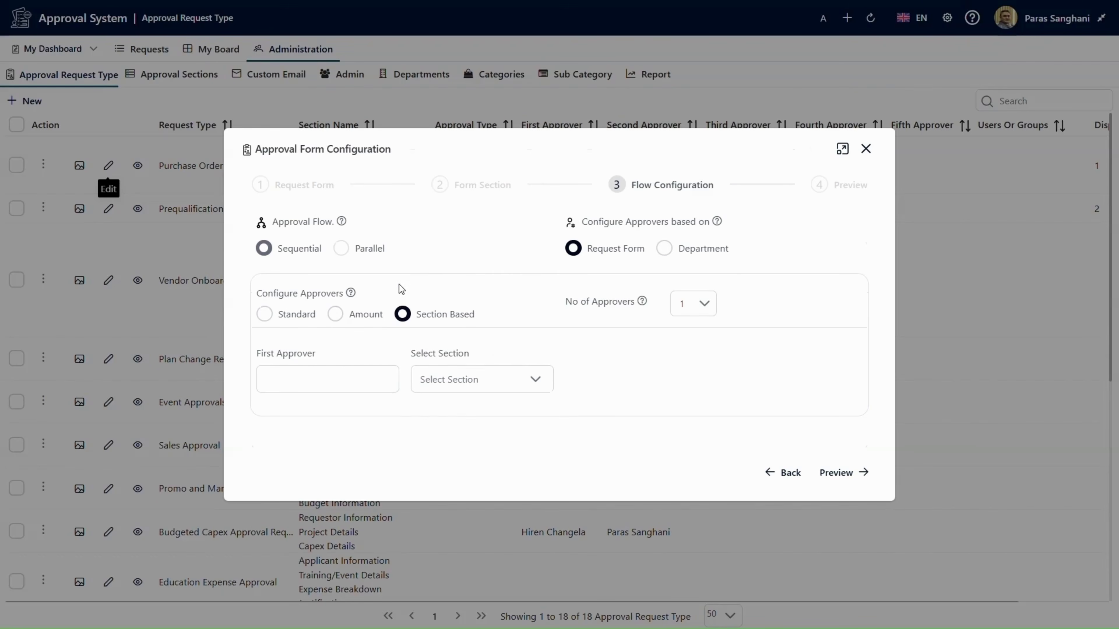
click(528, 379)
click(462, 464)
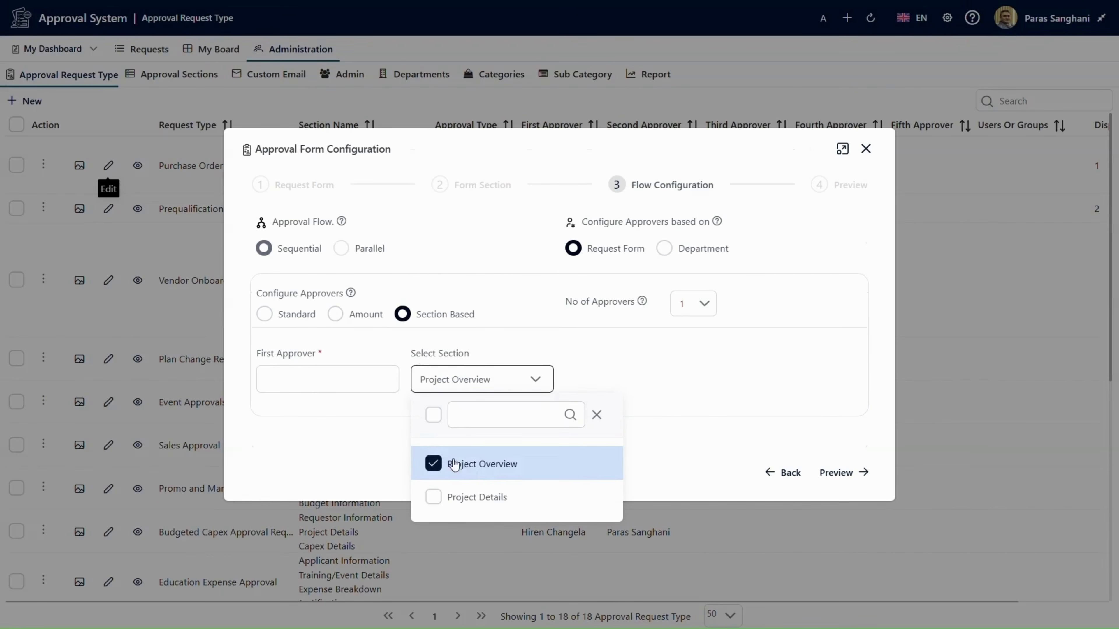
click(310, 386)
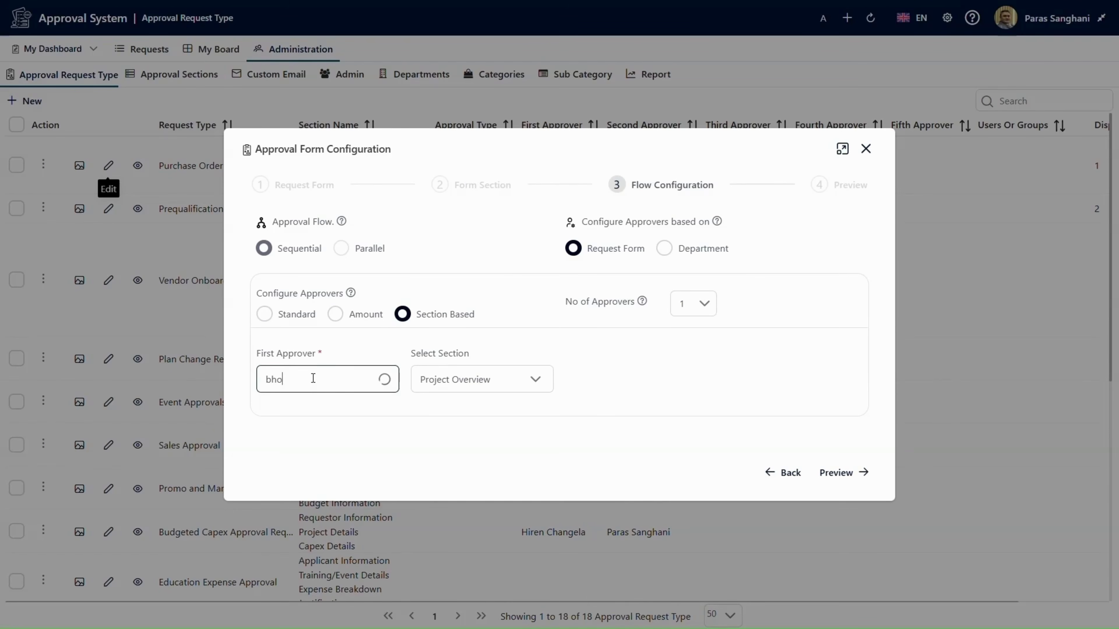
click(305, 418)
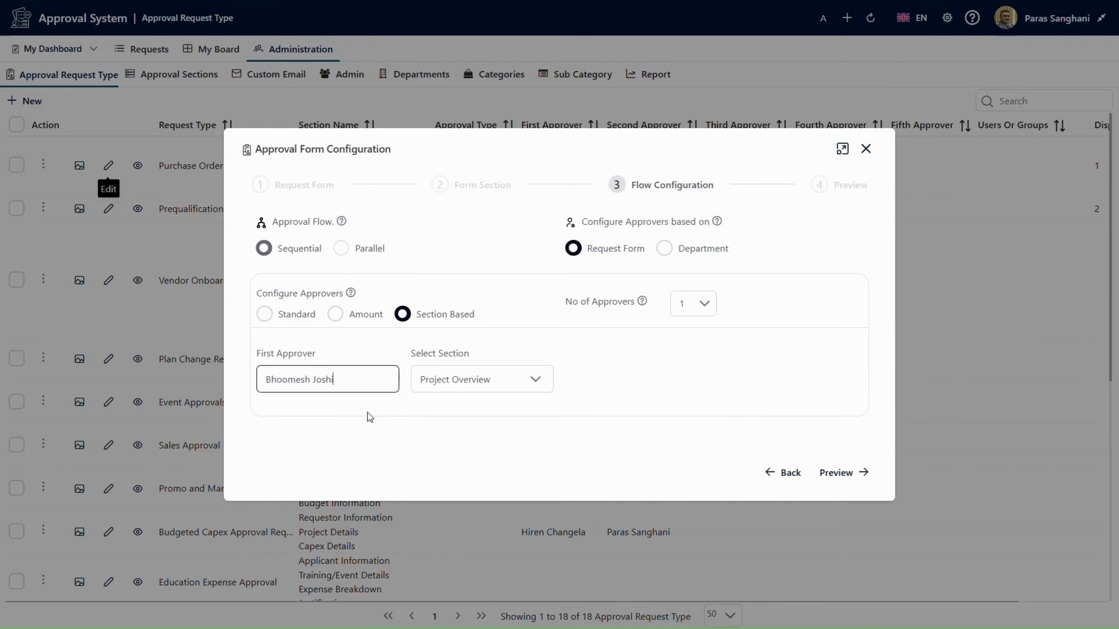
Set the number of section-based approvers to 2 and assign a second approver to the Project Details section
click(703, 303)
click(692, 397)
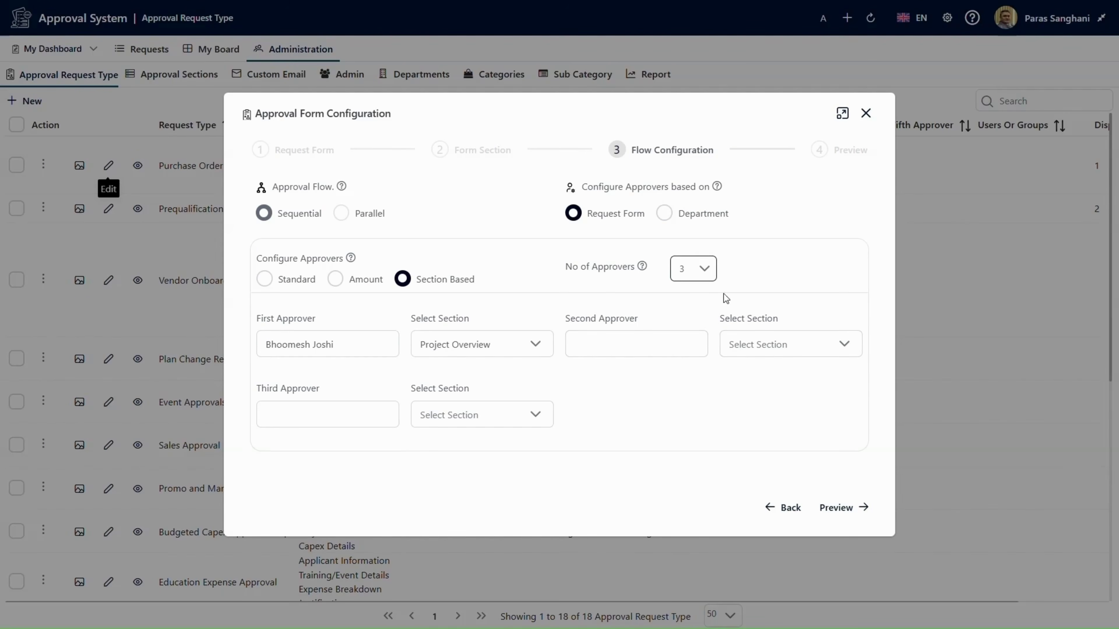
click(693, 269)
click(691, 342)
click(789, 379)
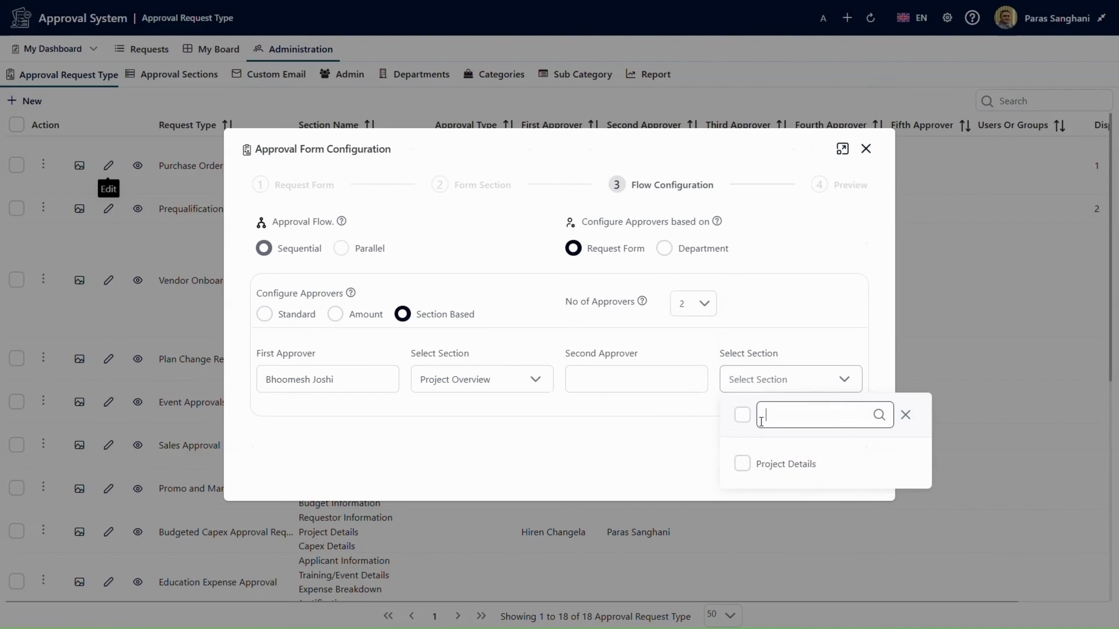
click(775, 464)
click(620, 385)
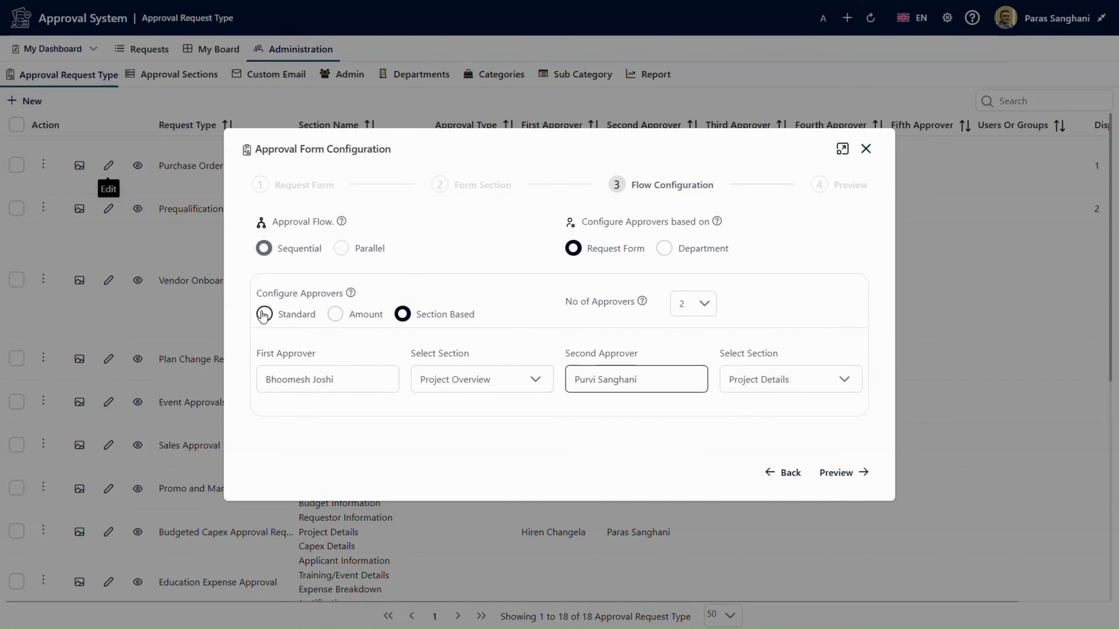
Configure approvers as Standard with 2 approvers and assign a person as first and second approver
click(264, 314)
click(352, 377)
text(bhoom)
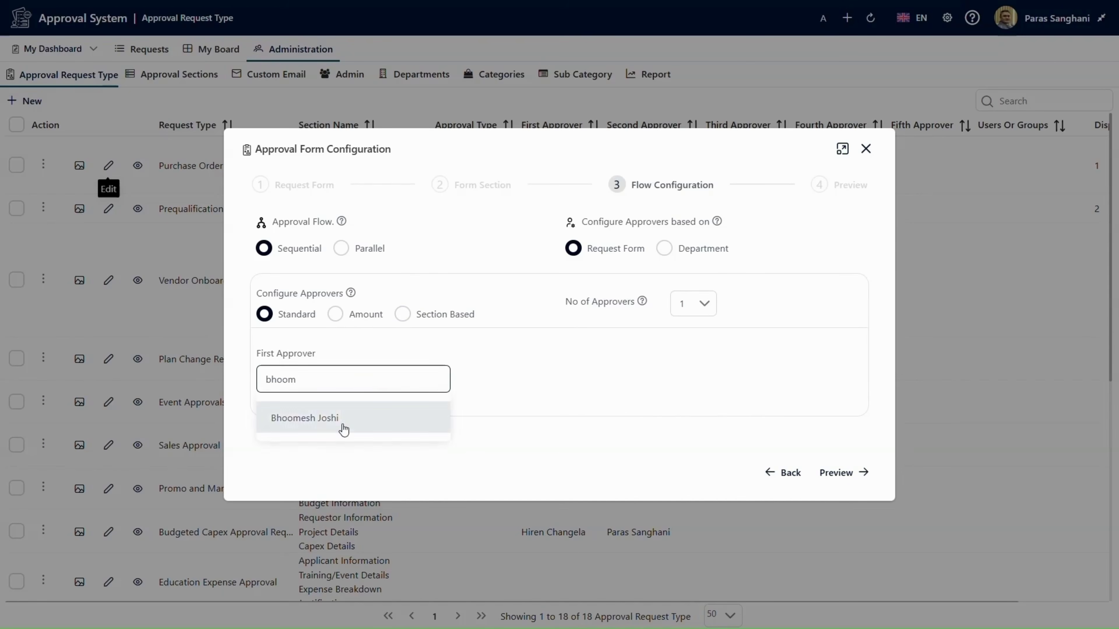
click(339, 429)
click(704, 309)
click(700, 371)
click(526, 371)
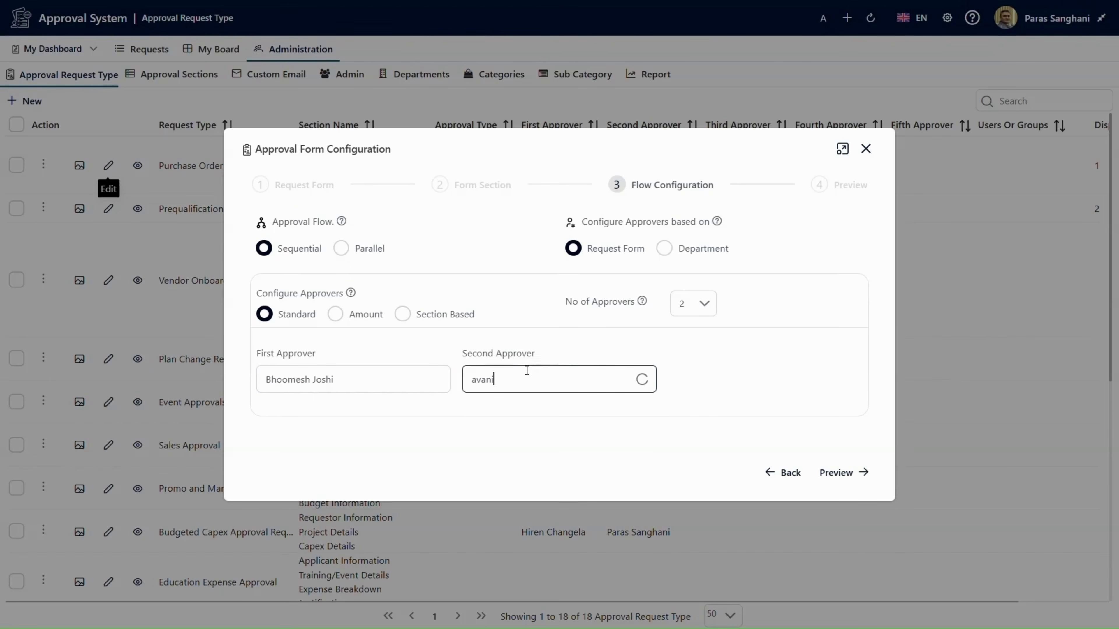
click(542, 418)
Preview the form's Request Details, Project Overview and Project Details sections, and save the request type
click(826, 474)
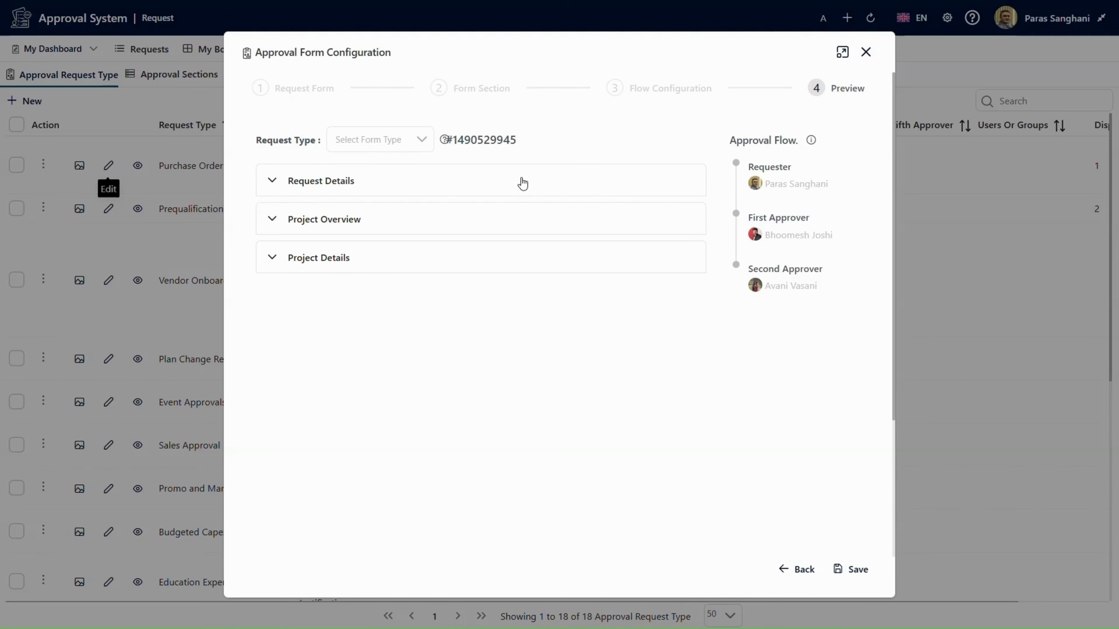
click(271, 181)
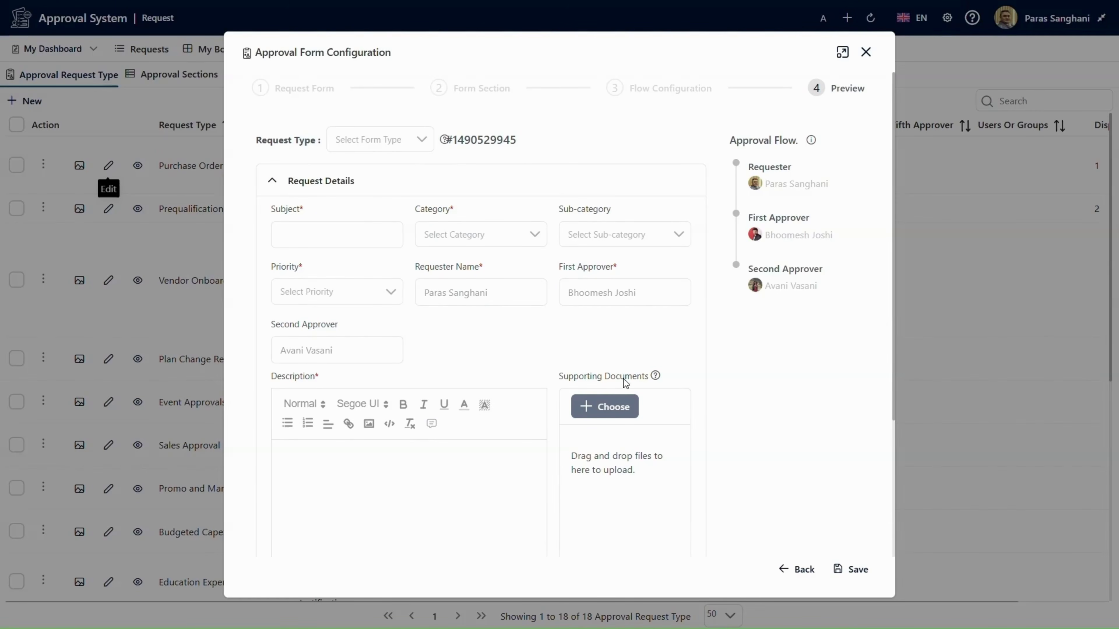
scroll(477, 415, down, 4)
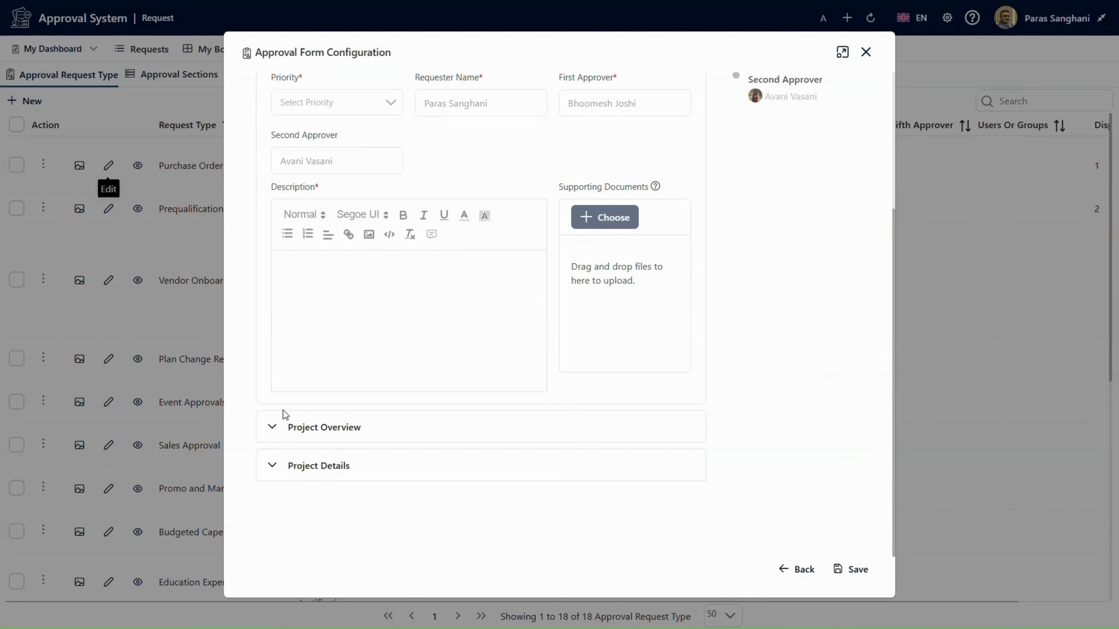
click(308, 425)
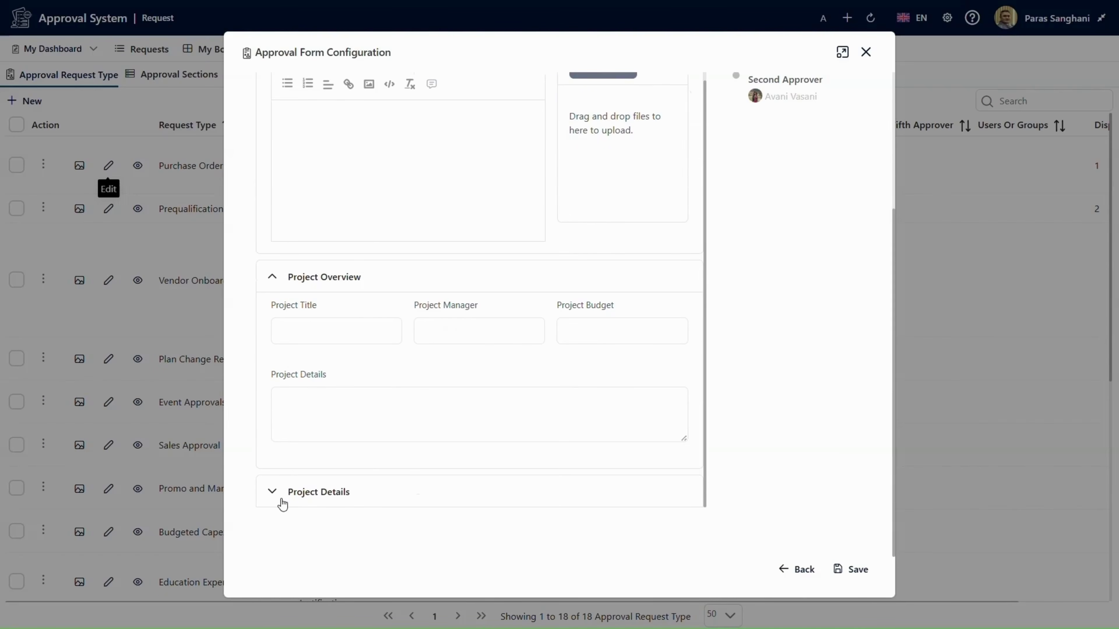
click(467, 487)
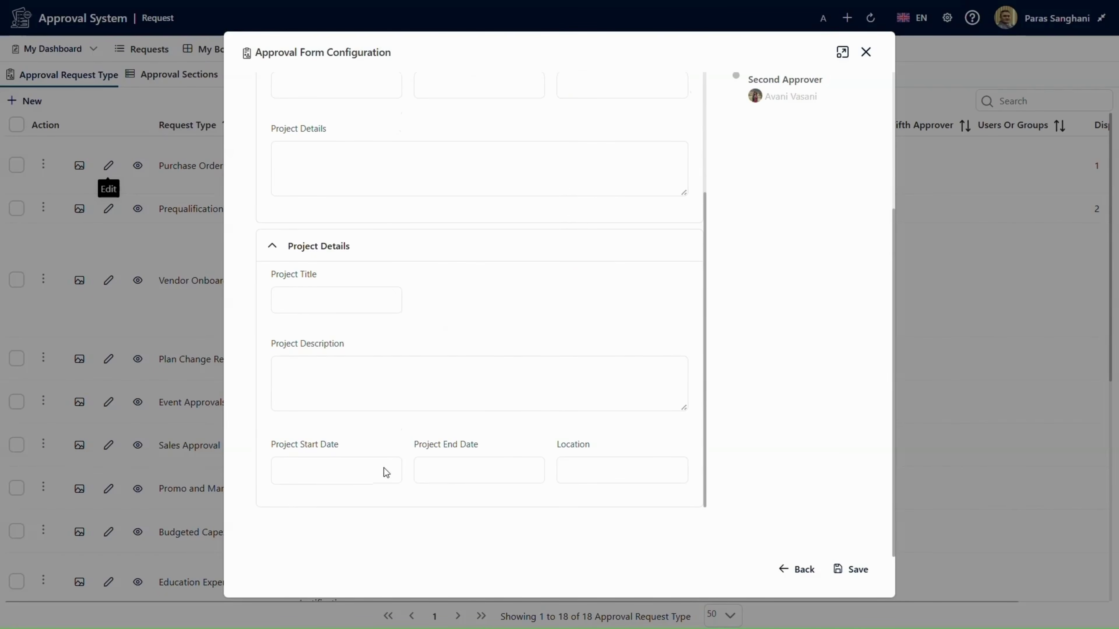
scroll(516, 355, up, 10)
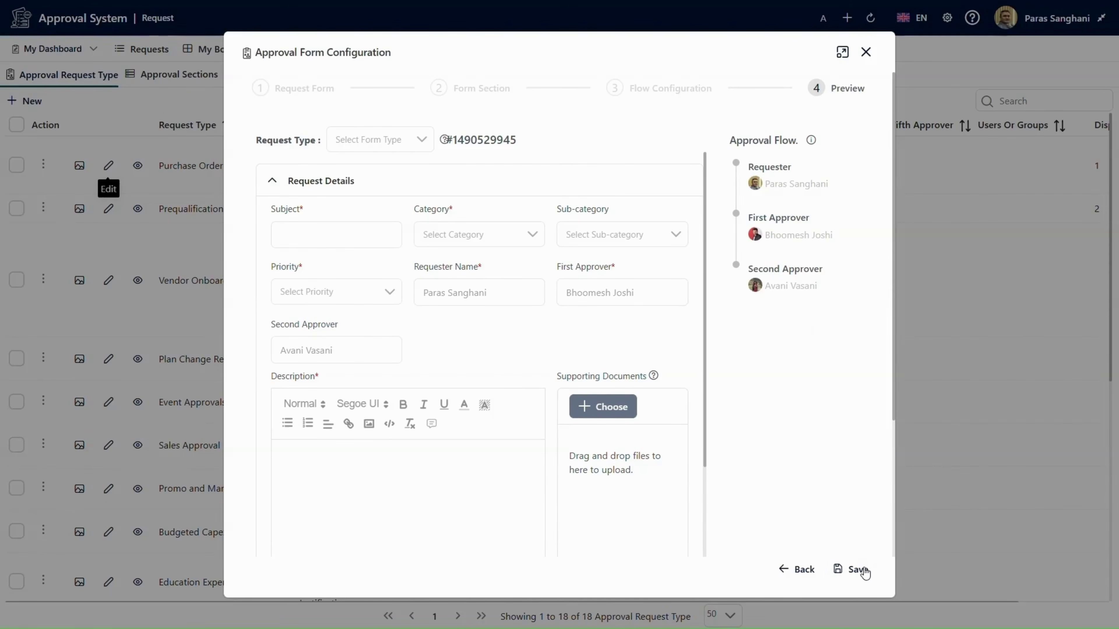
click(860, 576)
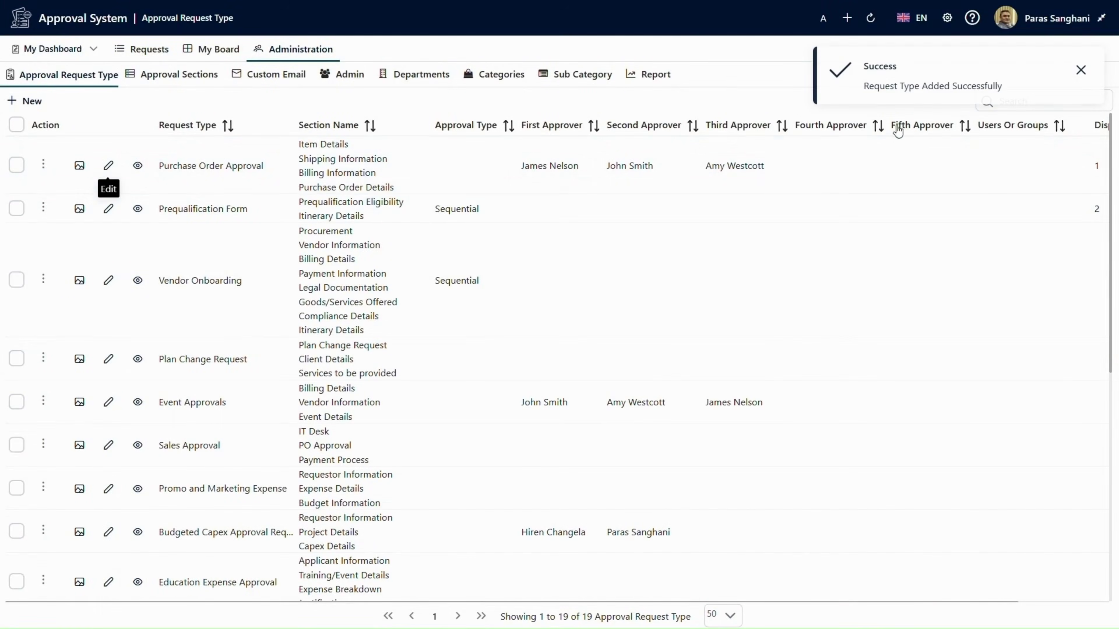
Search the request types for "Proje" and preview the Project Proposal Form's Project Overview section
click(1081, 71)
click(1041, 101)
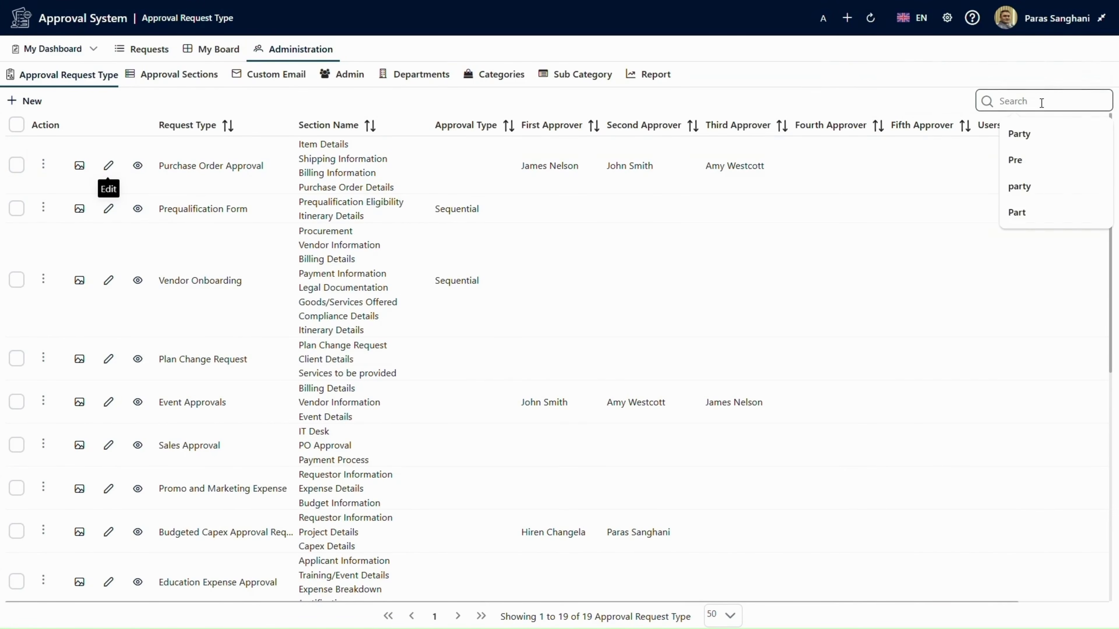
text(Proje)
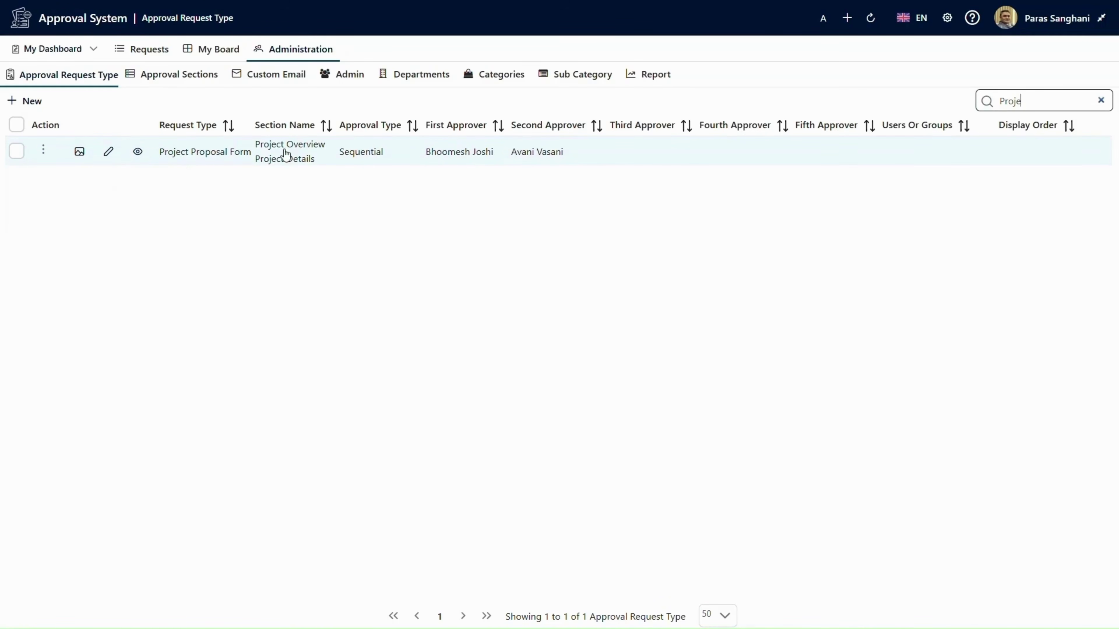
click(79, 152)
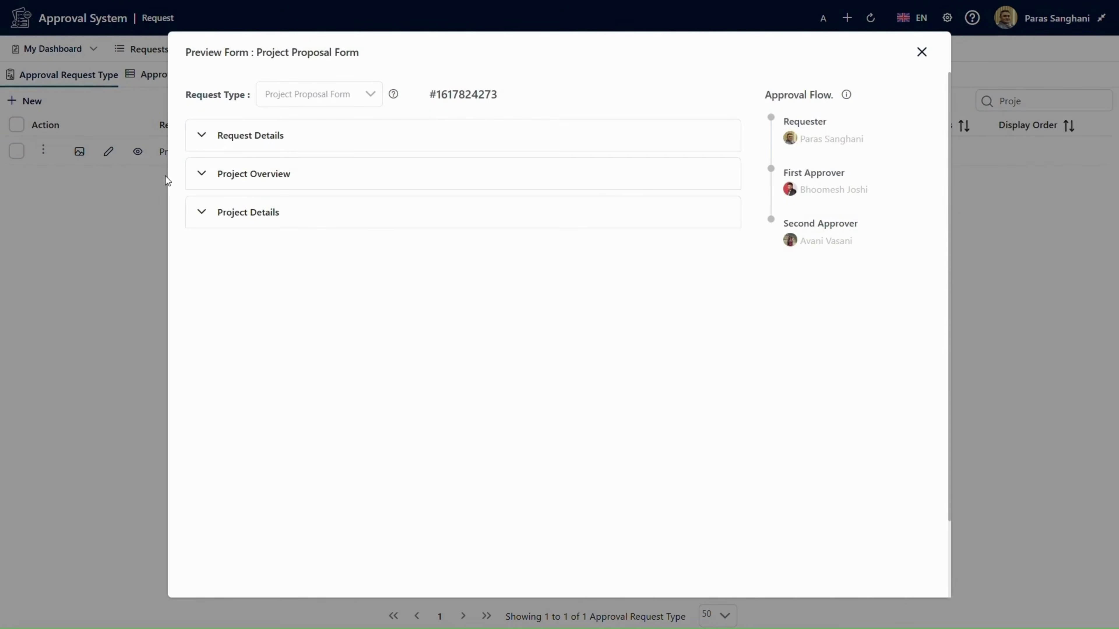
click(215, 175)
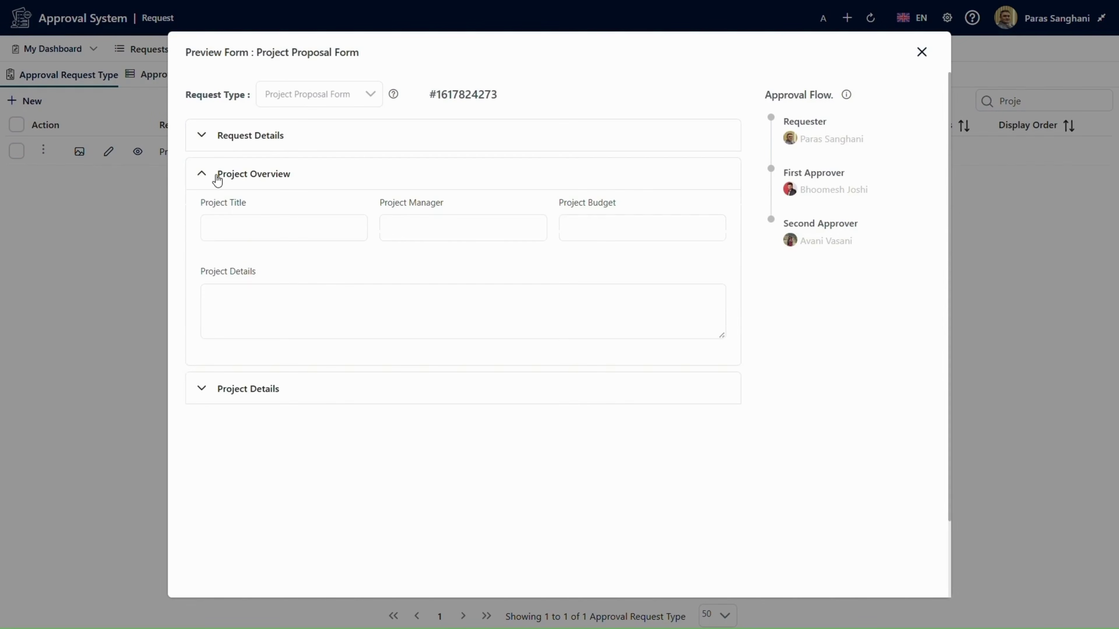
click(215, 175)
click(920, 52)
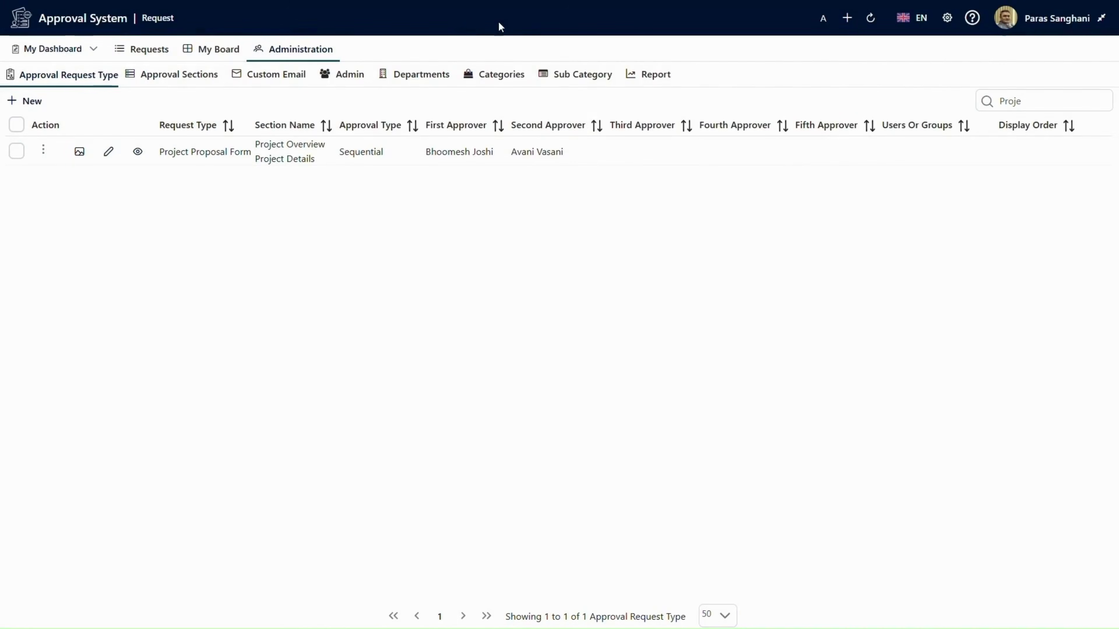
Start a new request from My Requests with Project Proposal Form as the request type
click(144, 52)
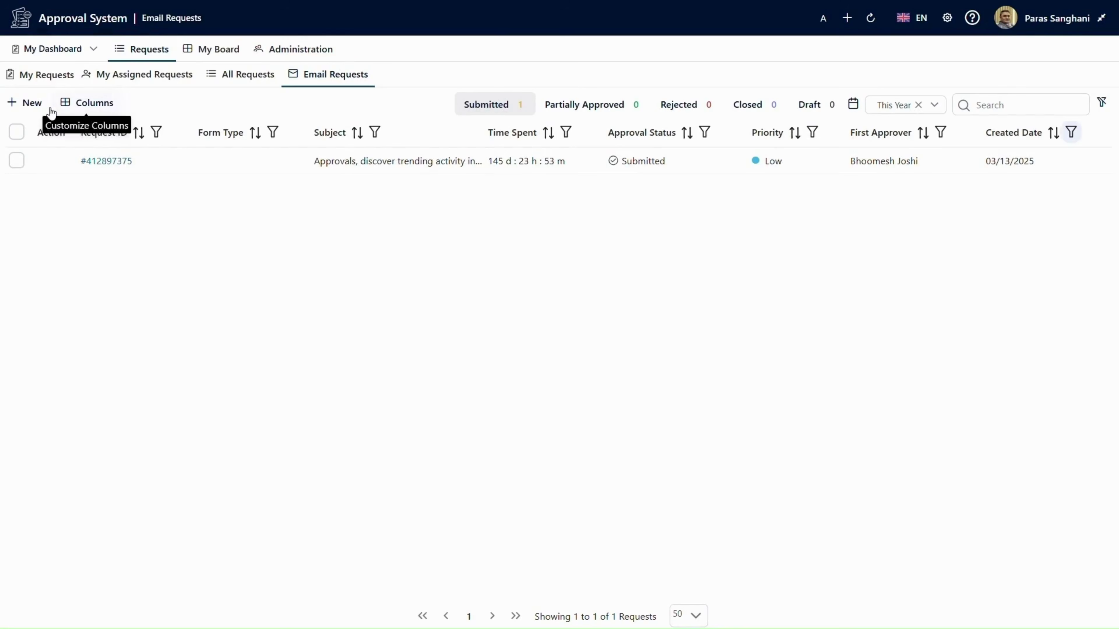
click(47, 75)
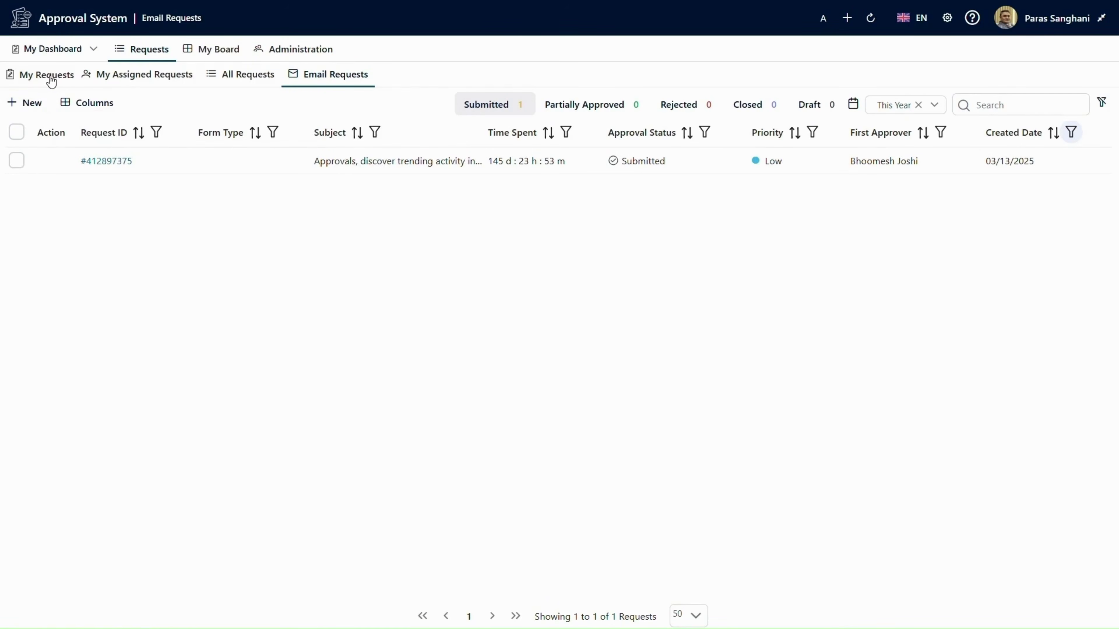
click(34, 108)
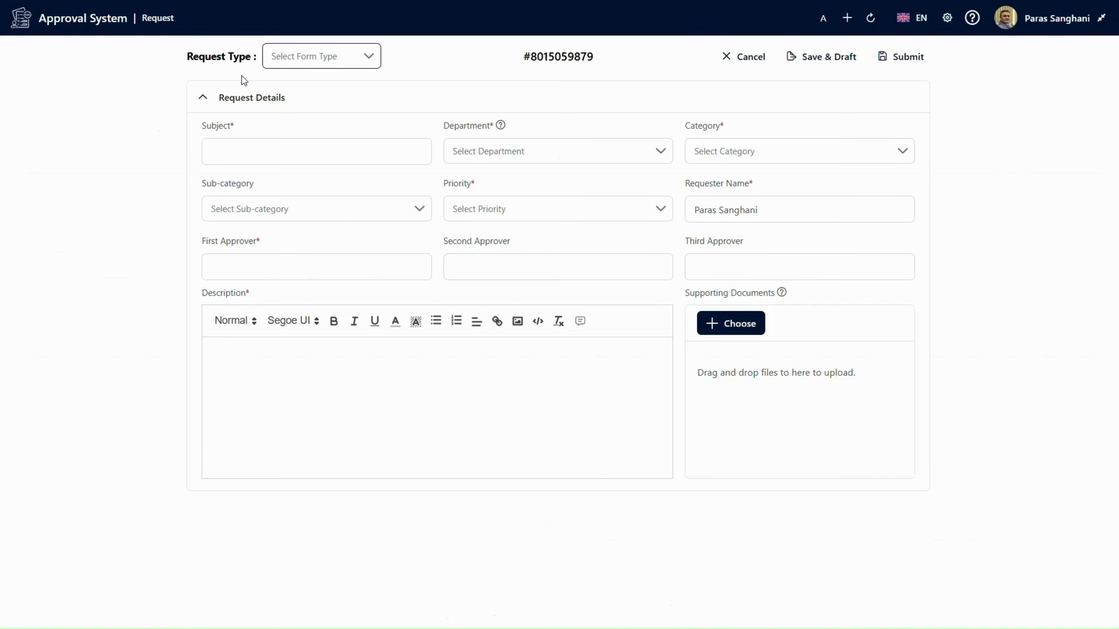
click(317, 54)
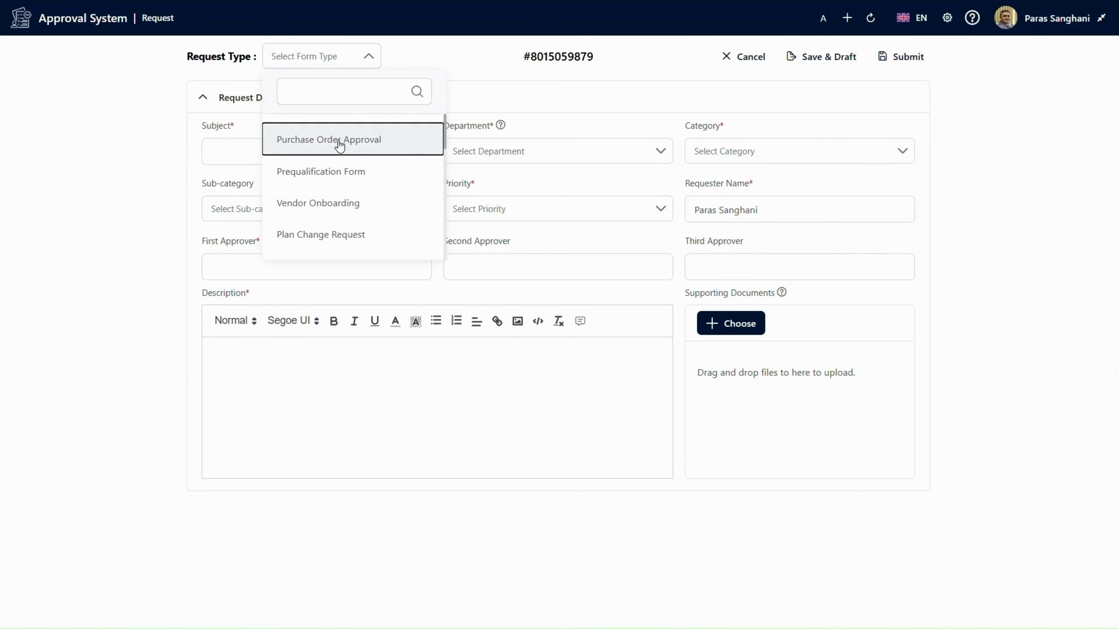
scroll(338, 145, down, 3)
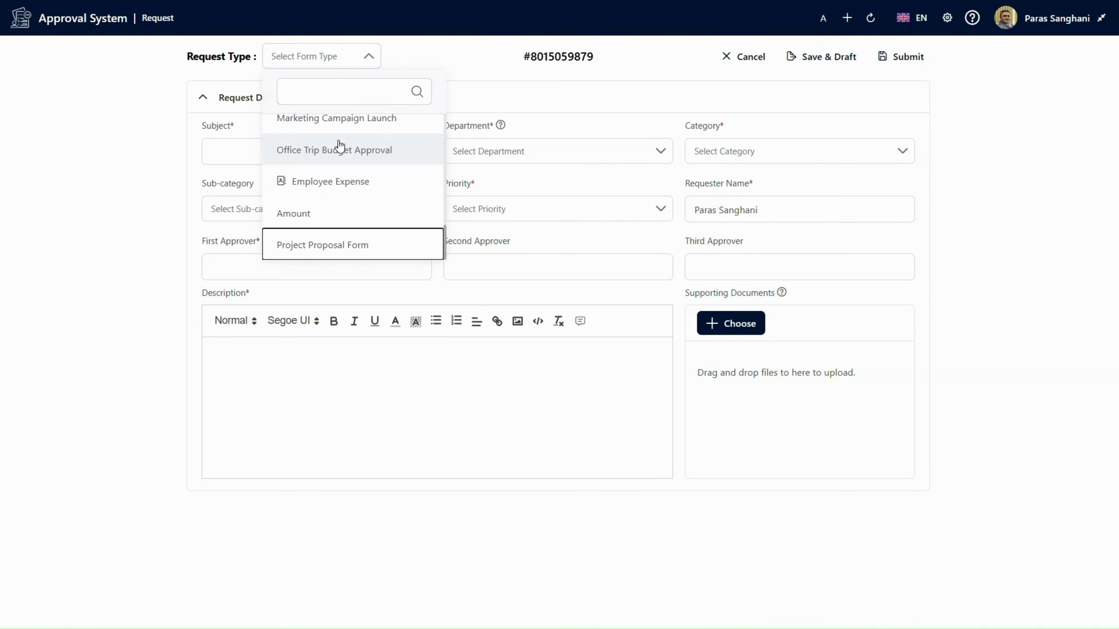
click(338, 244)
Collapse the Request Details, Project Overview and Project Details sections of the new request to examine its layout
click(203, 100)
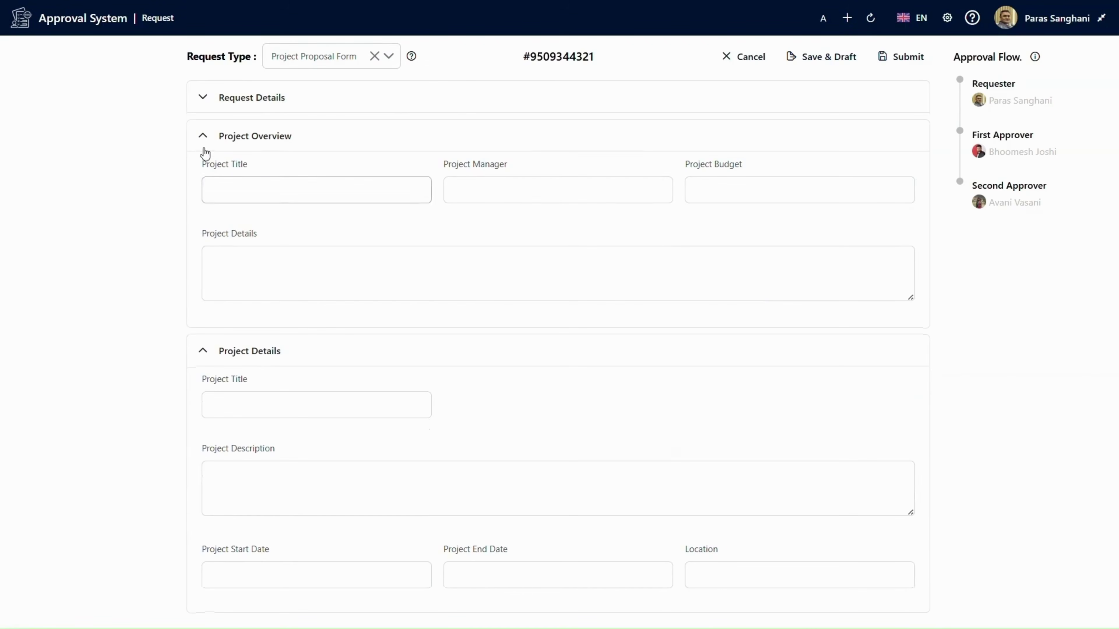
click(203, 134)
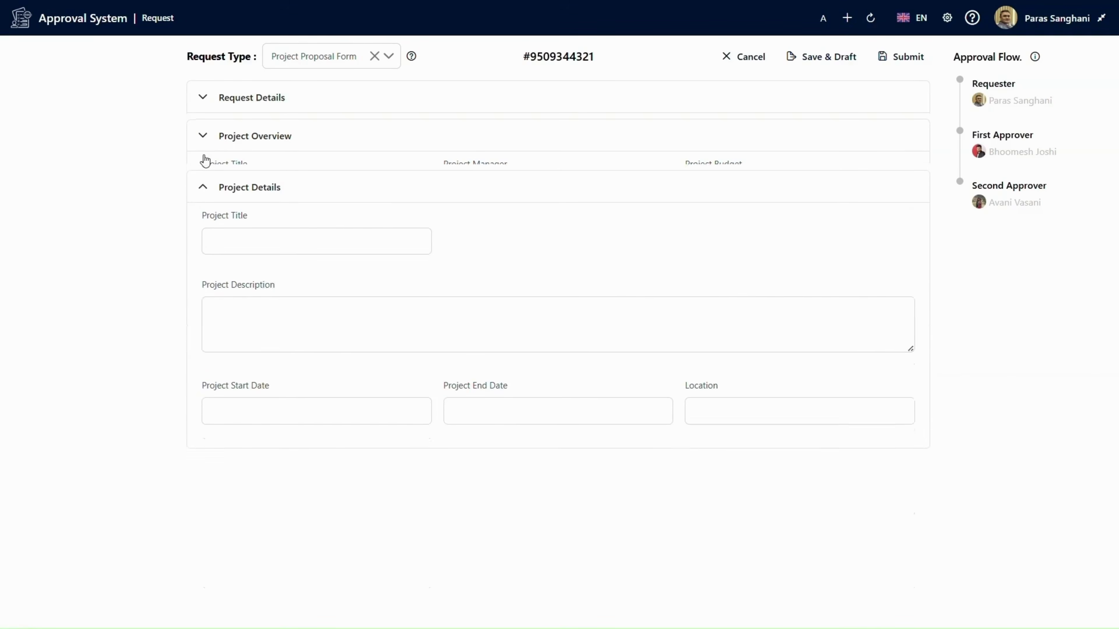
click(199, 184)
click(199, 148)
click(199, 148)
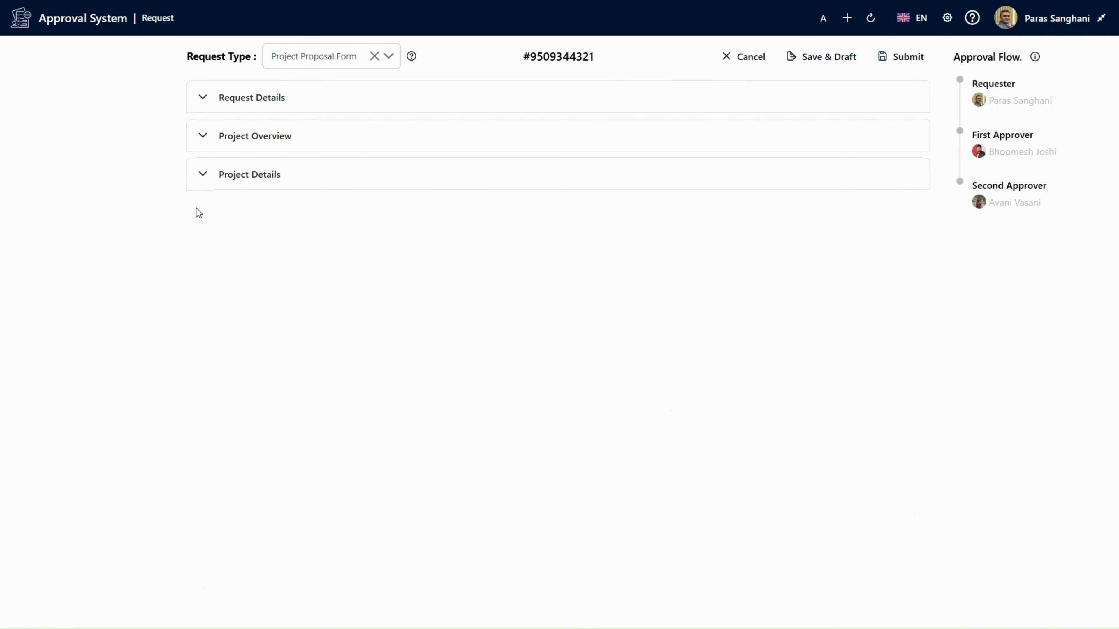
click(202, 177)
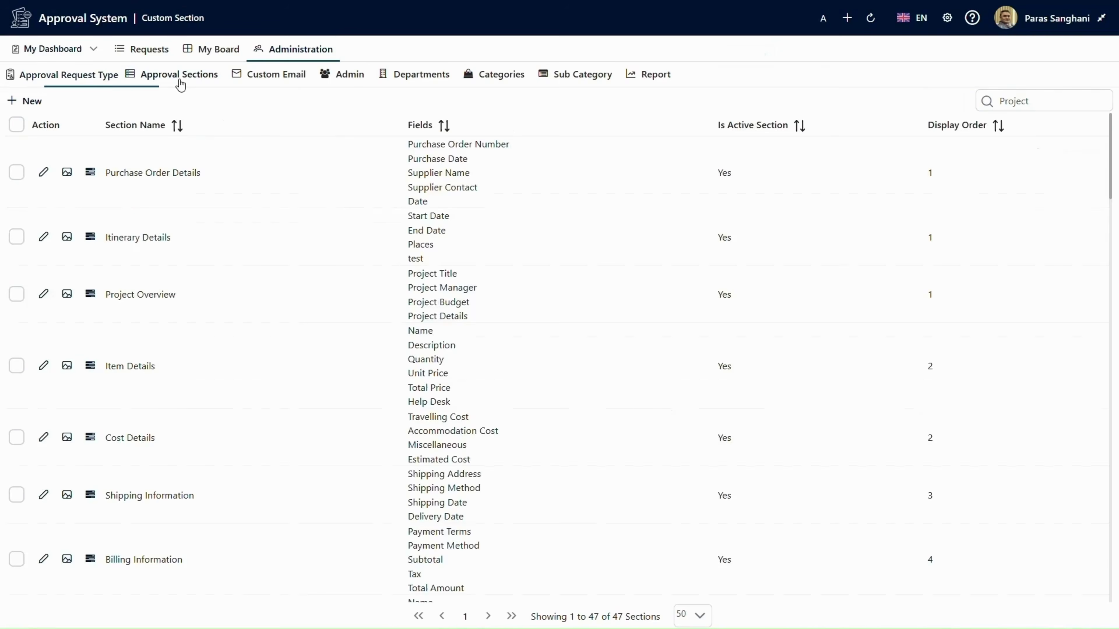
Clear the "Project" search filter from the Approval Sections list
click(1051, 104)
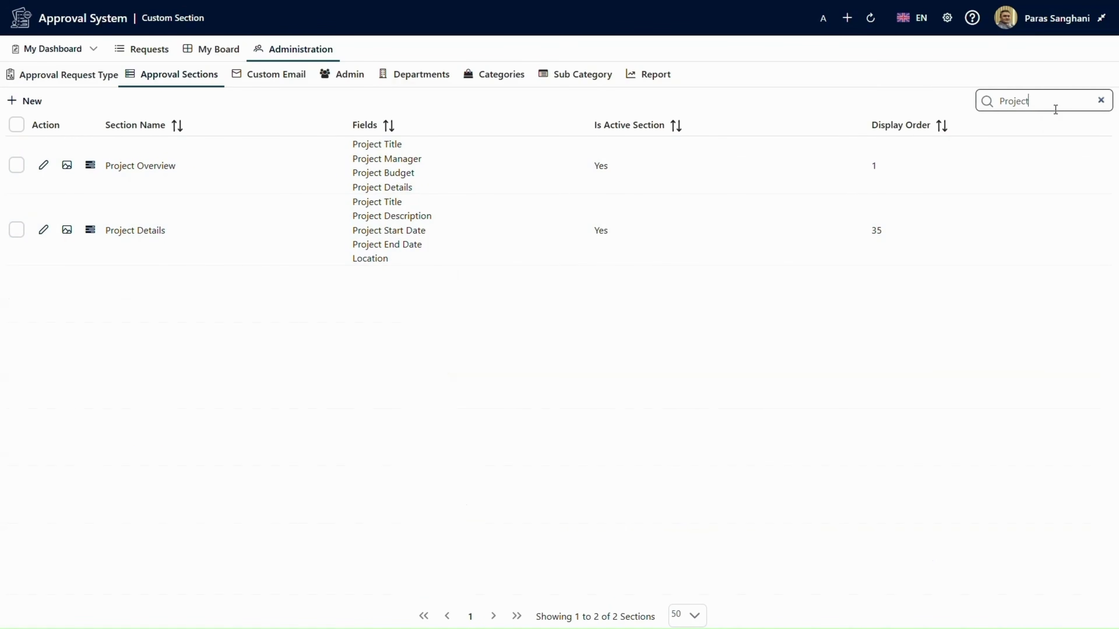
key(ctrl+a)
key(BackSpace)
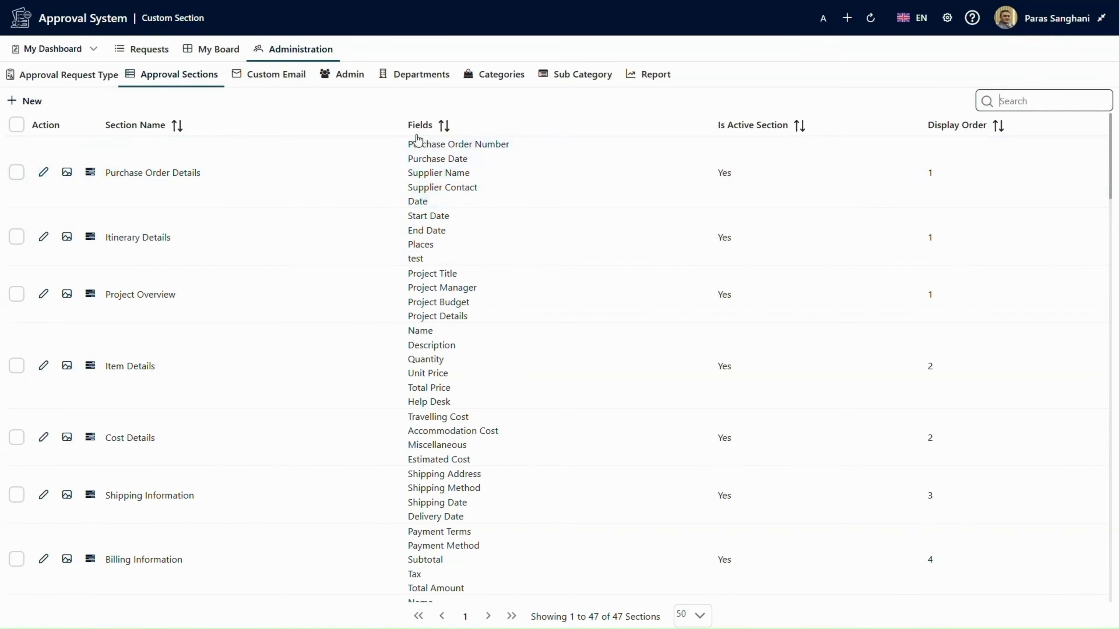
Examine the custom email templates for Submit Request, Approve Request, Reject Request and Open Request Reminder
click(276, 75)
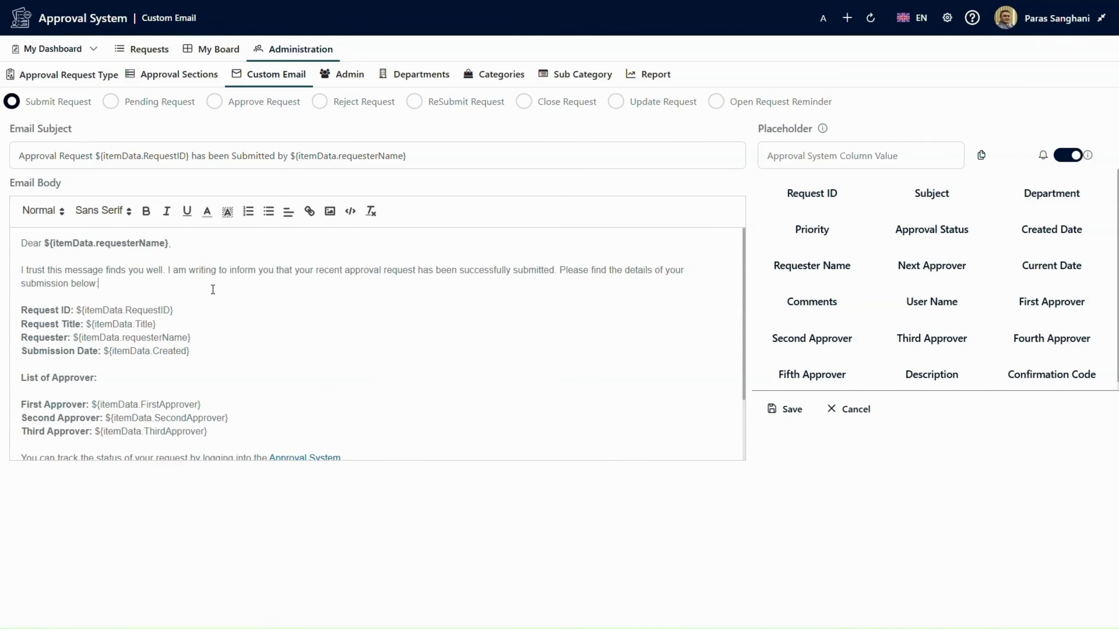
drag(210, 358, 10, 258)
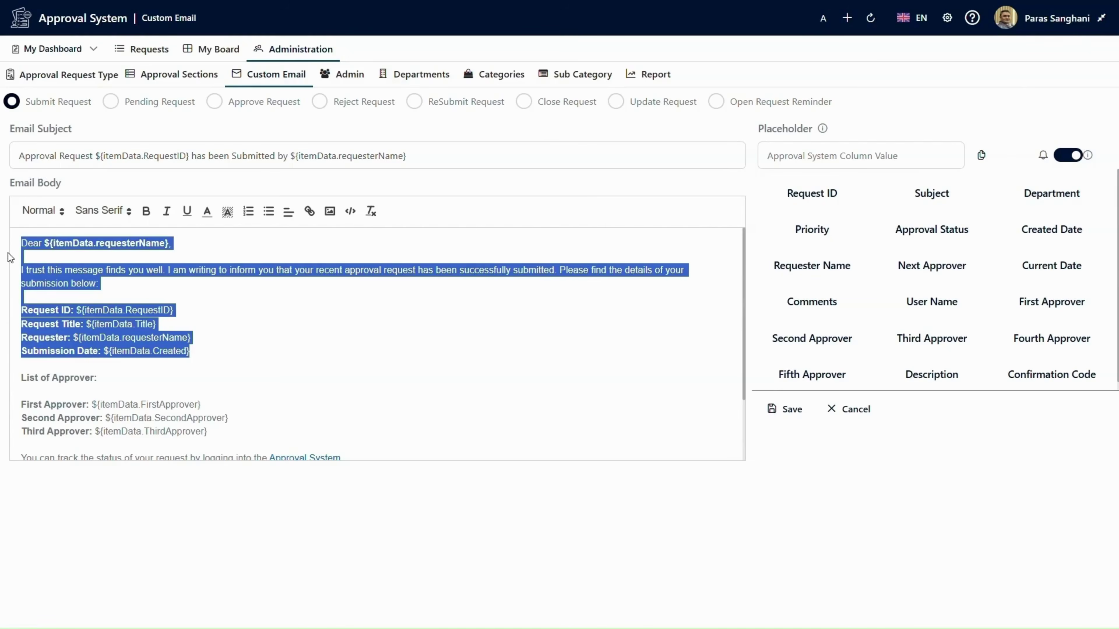
click(468, 352)
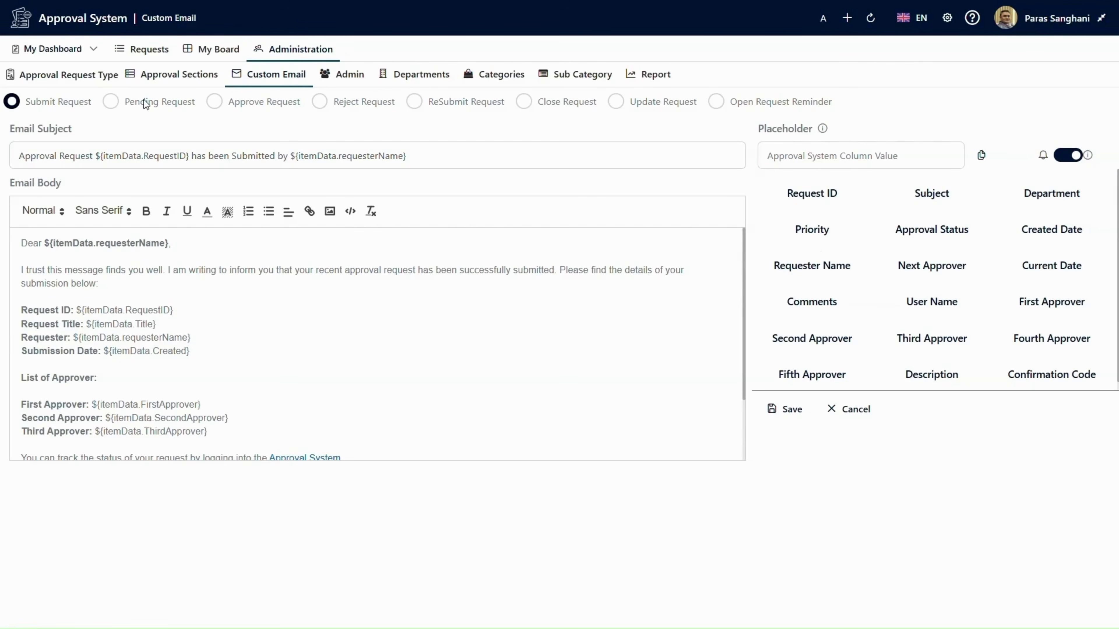
click(215, 102)
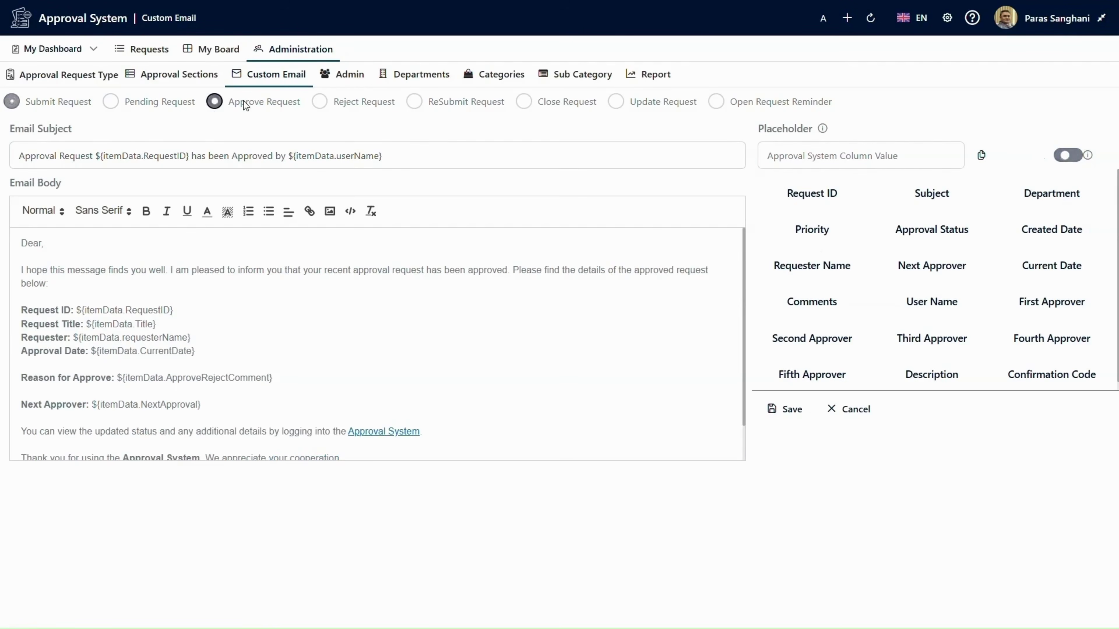
click(319, 104)
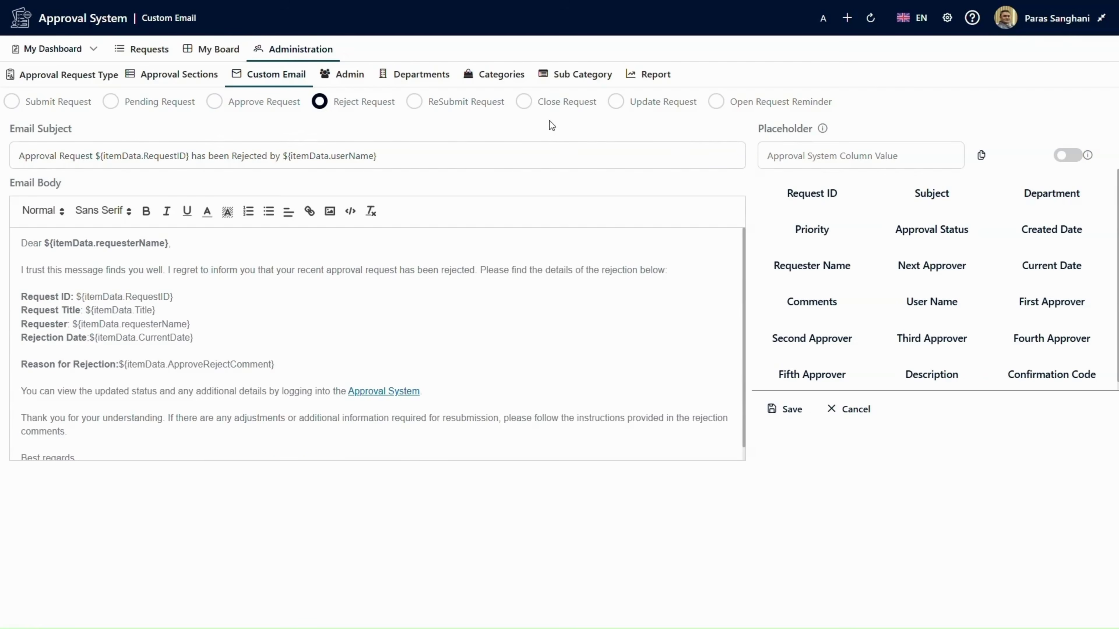
click(715, 103)
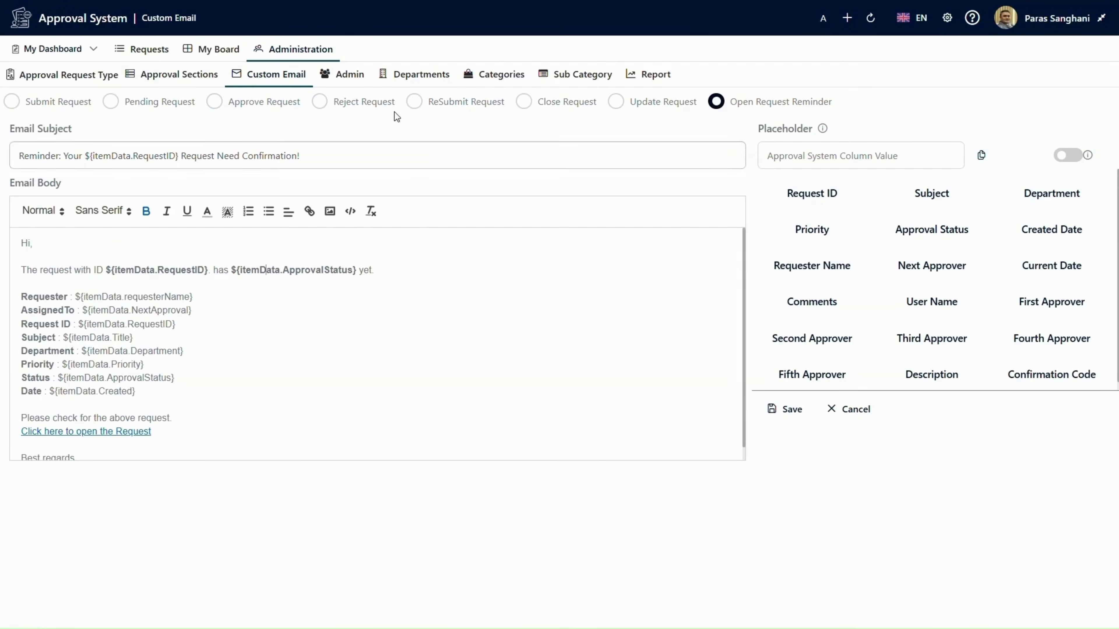
Look through the Admin group members, Departments, Categories and Sub Category administration pages
click(349, 76)
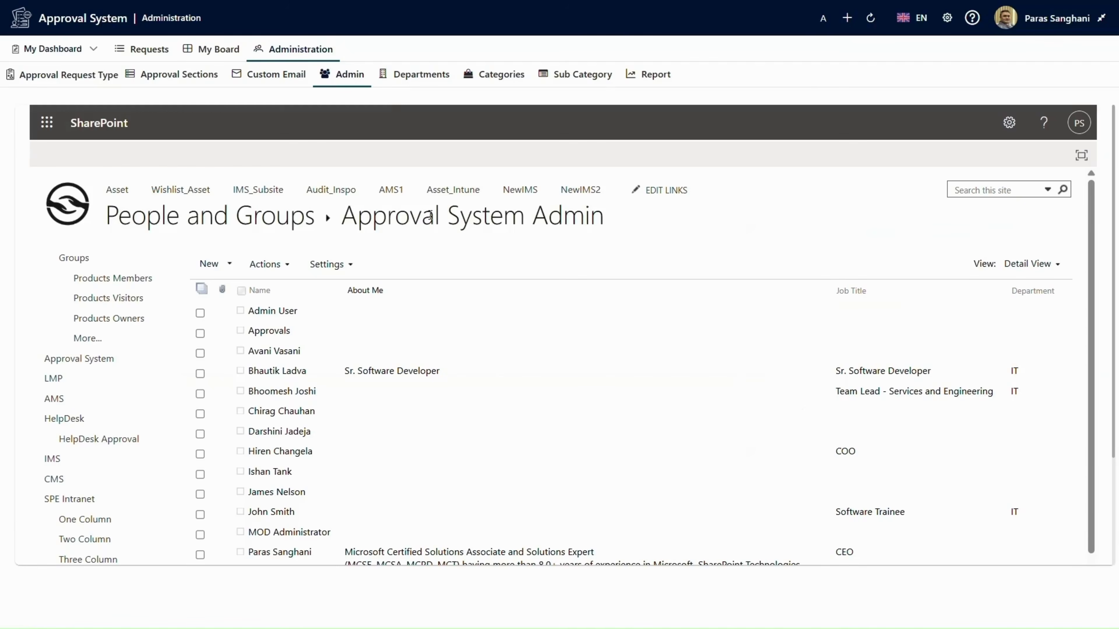
click(413, 84)
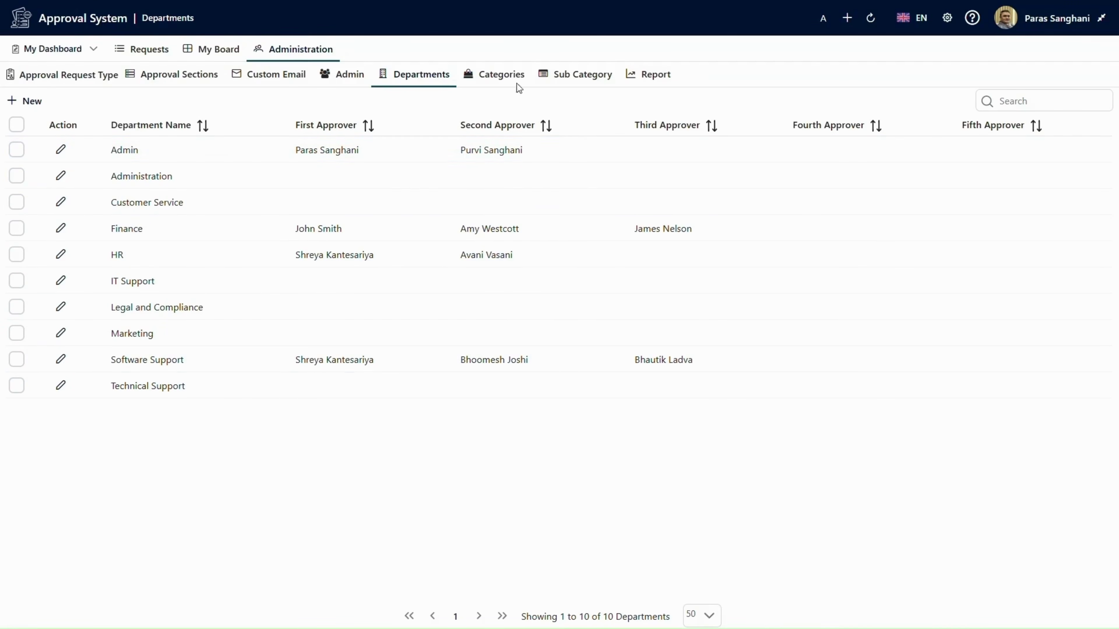
click(506, 78)
click(575, 79)
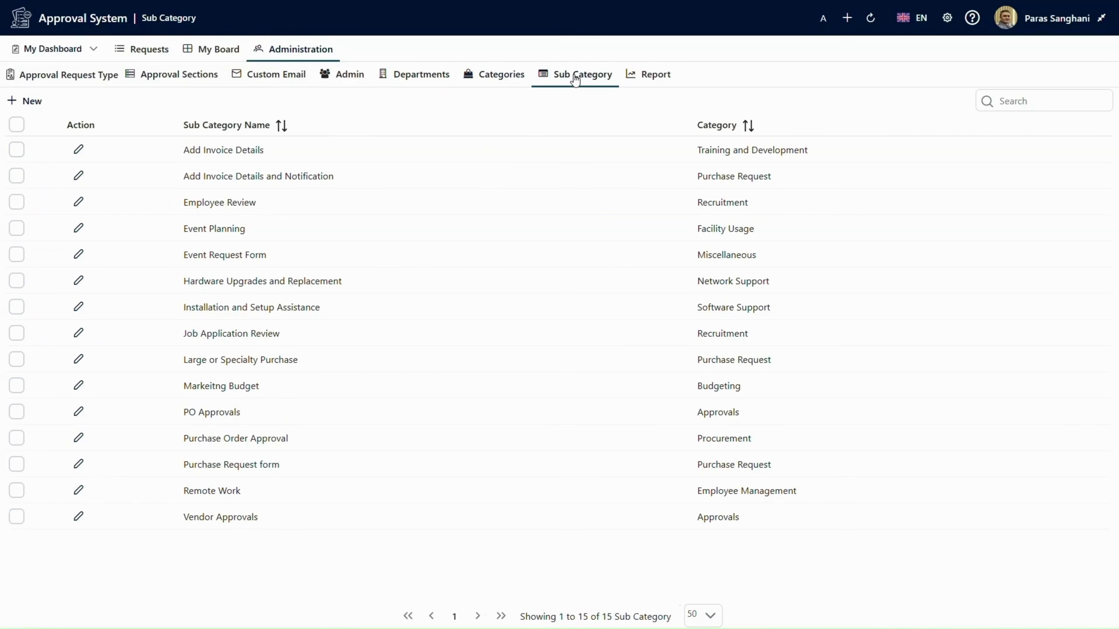
Open the administration Report and set its duration filter to This Year
click(649, 78)
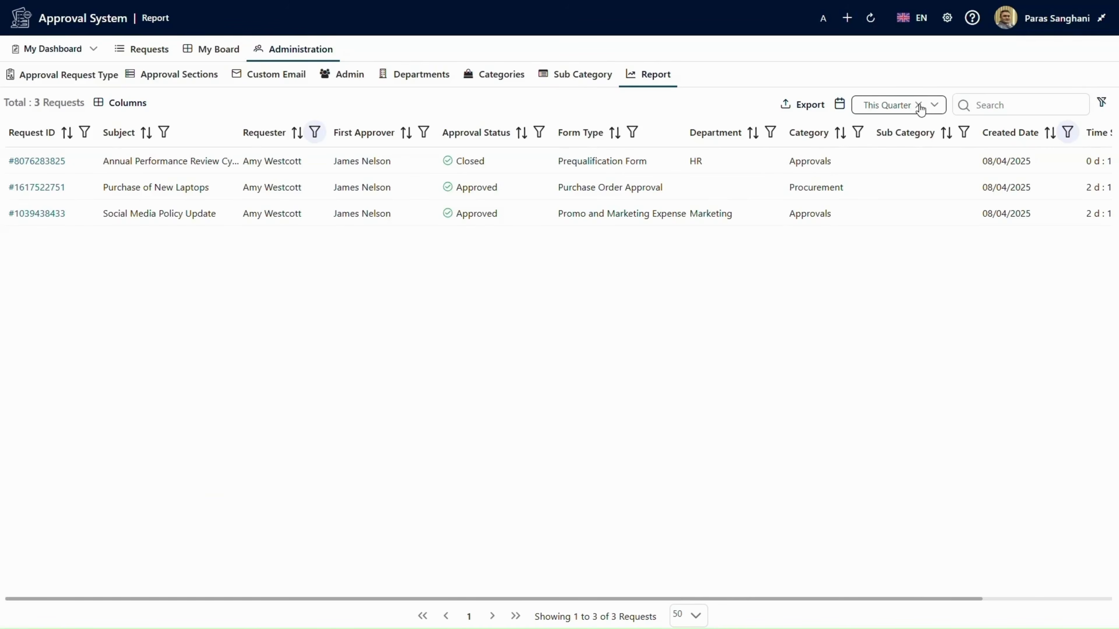
click(937, 107)
scroll(921, 236, down, 2)
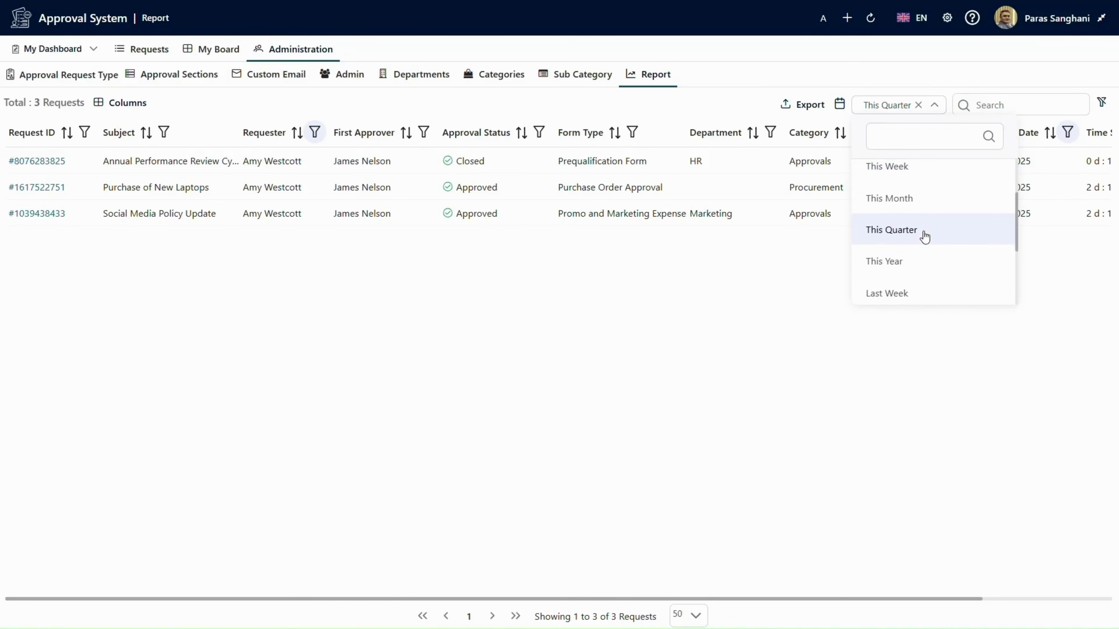
click(920, 258)
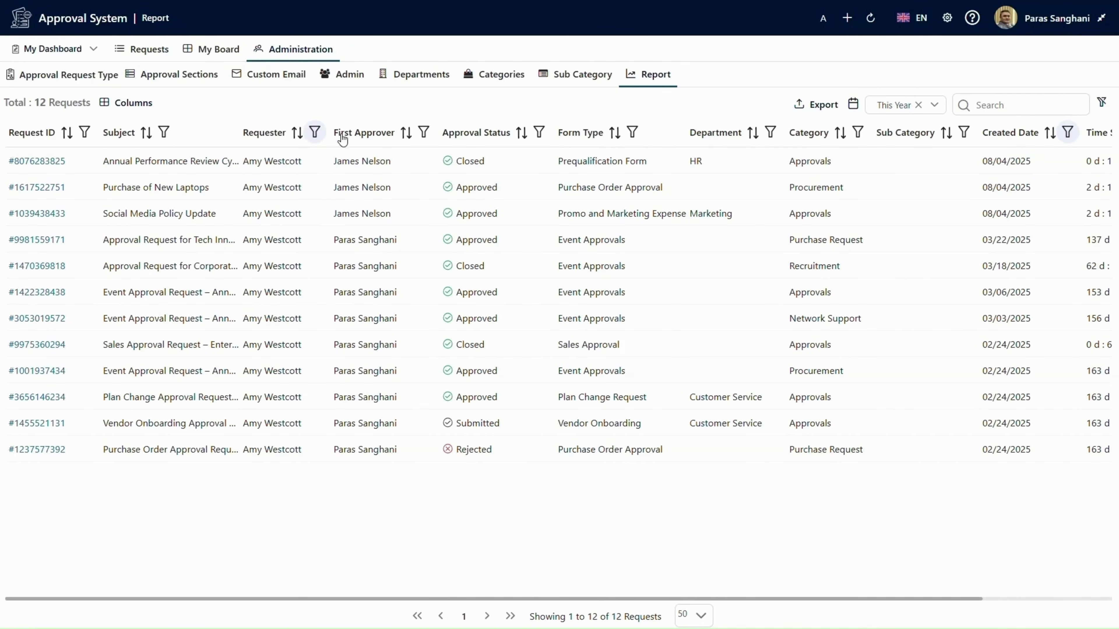
Clear the Requester column filter of the report
click(315, 133)
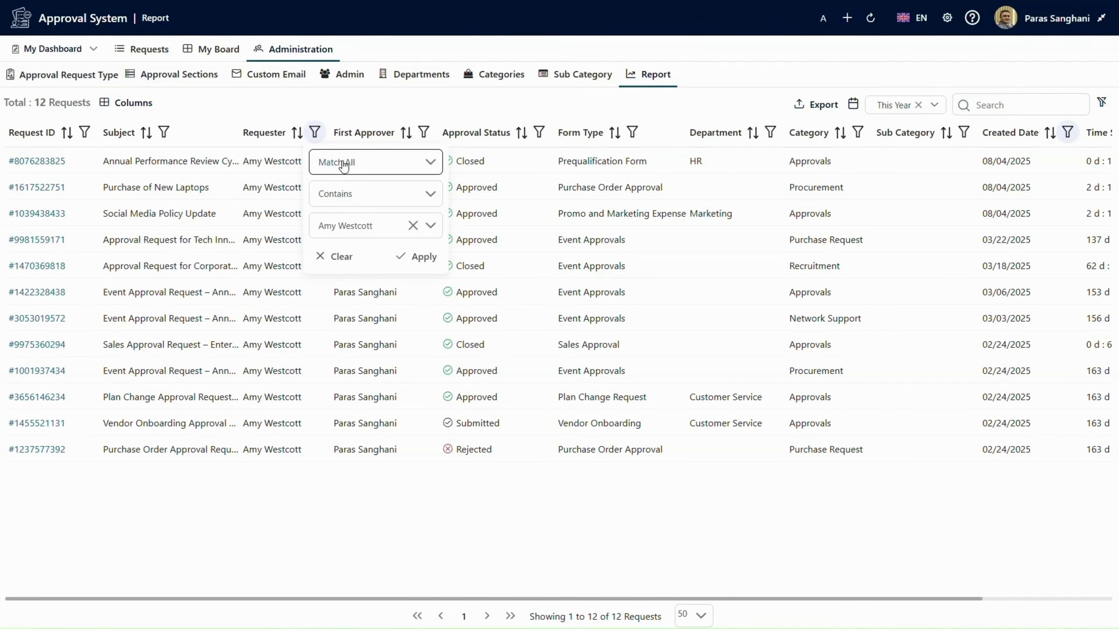
click(341, 258)
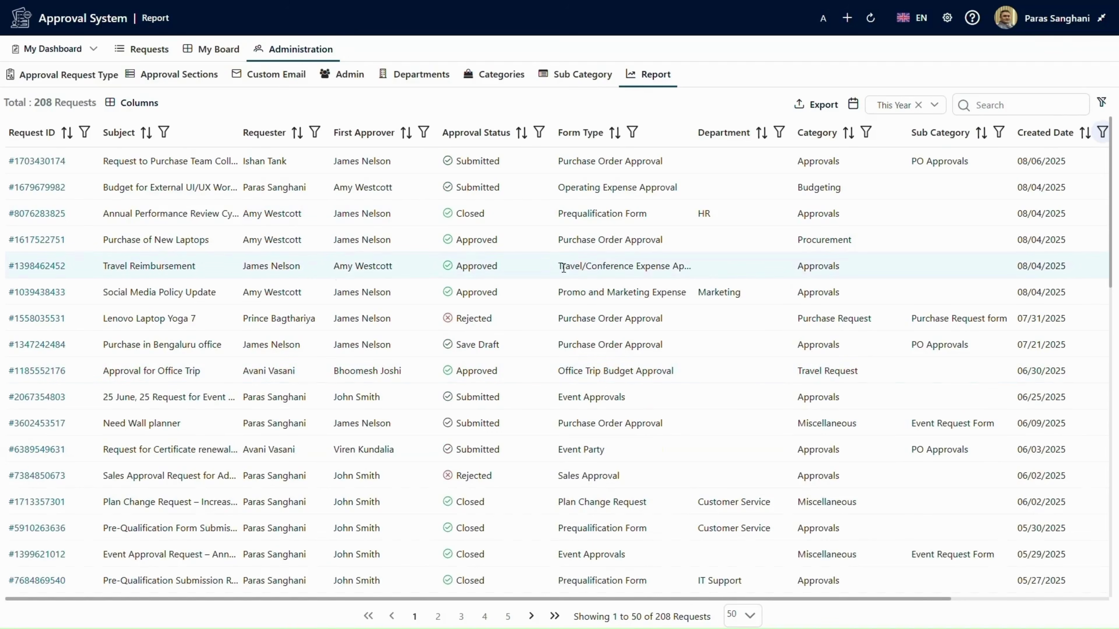
click(422, 132)
click(422, 133)
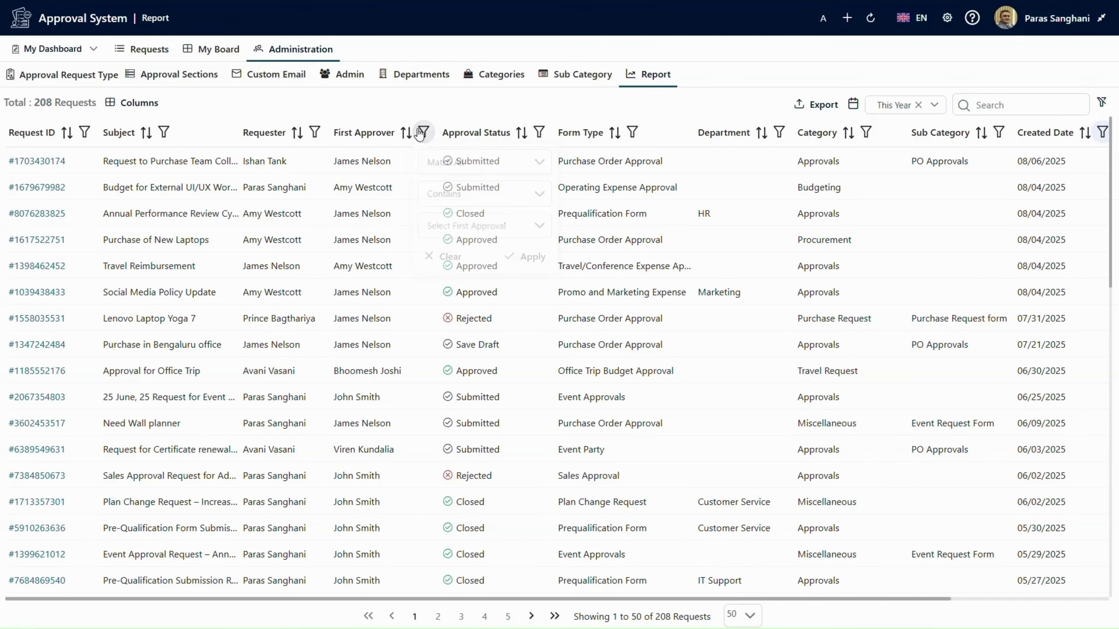
Filter the report's Requester column with Match All and Contains, choosing the signed-in administrator's name, and apply it
click(315, 132)
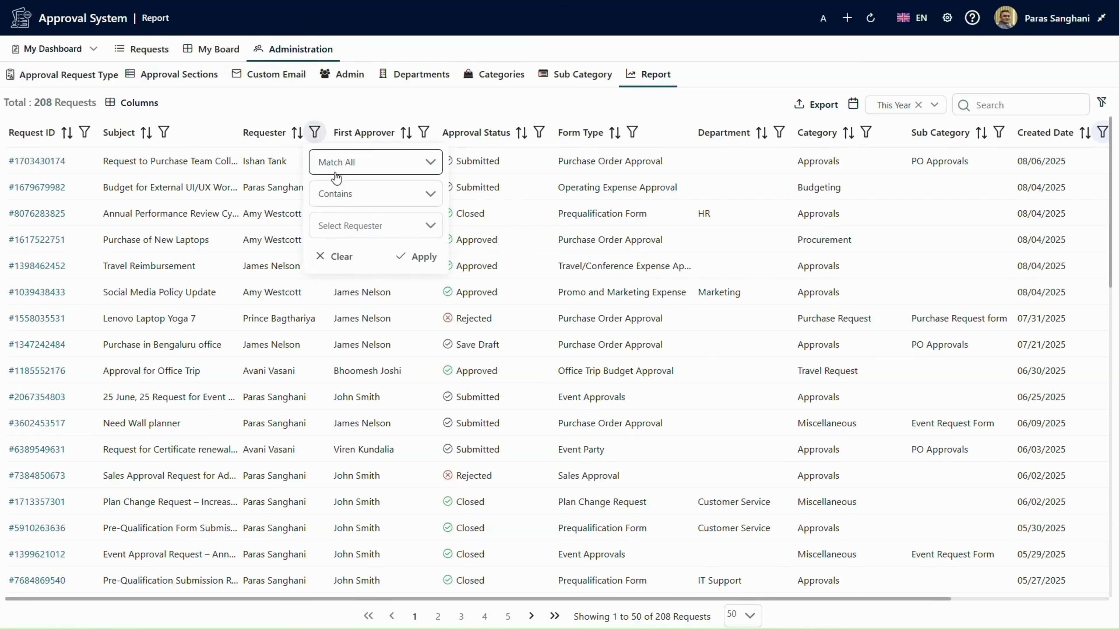
click(352, 225)
scroll(375, 317, down, 2)
scroll(388, 397, down, 2)
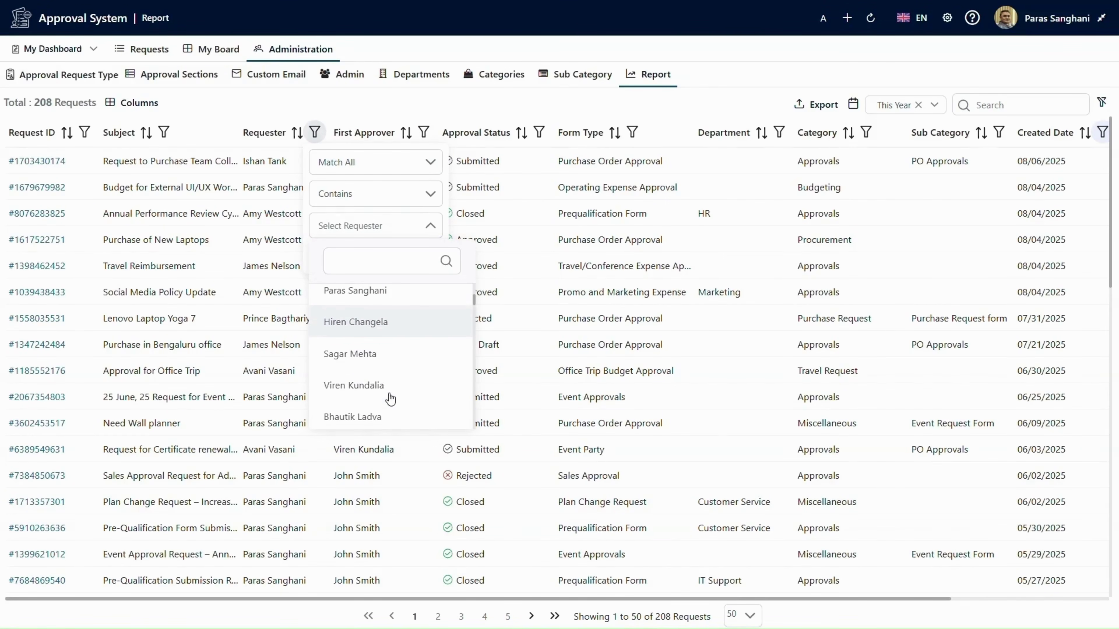
click(394, 301)
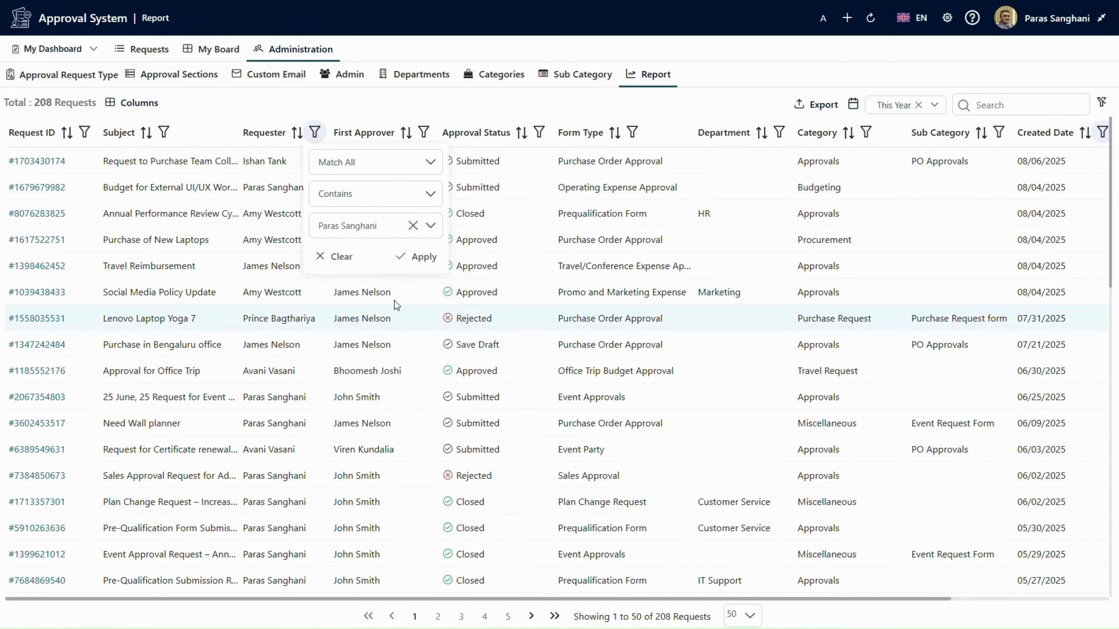
click(423, 257)
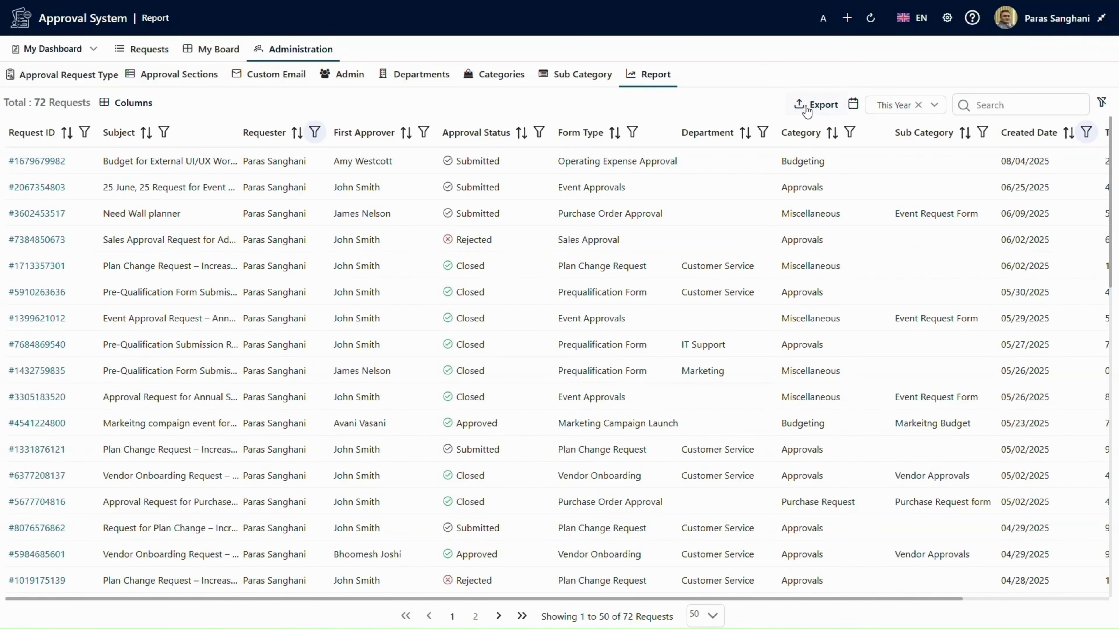
Examine the Language, Theme, Request Settings, Date Format and Error Logs sections of the system configuration
click(946, 19)
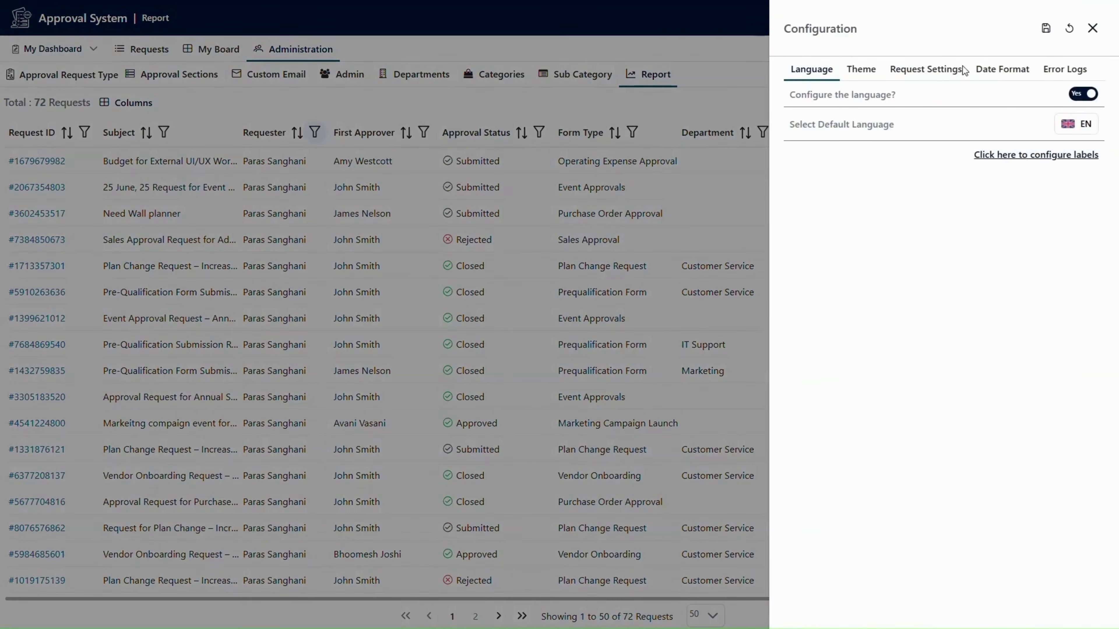
click(862, 81)
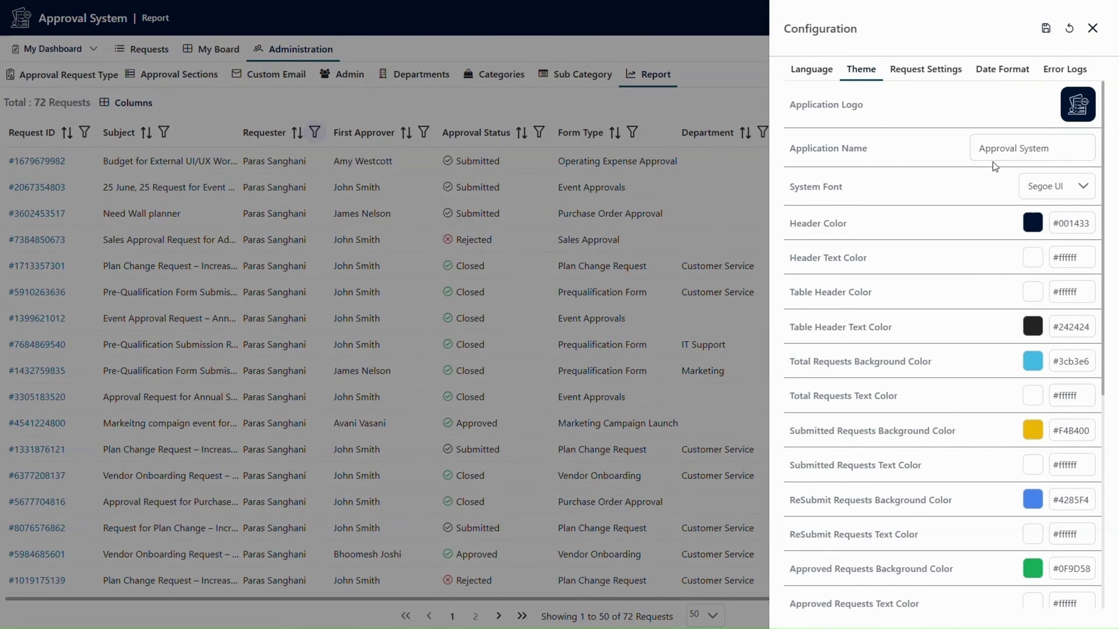
scroll(961, 329, down, 6)
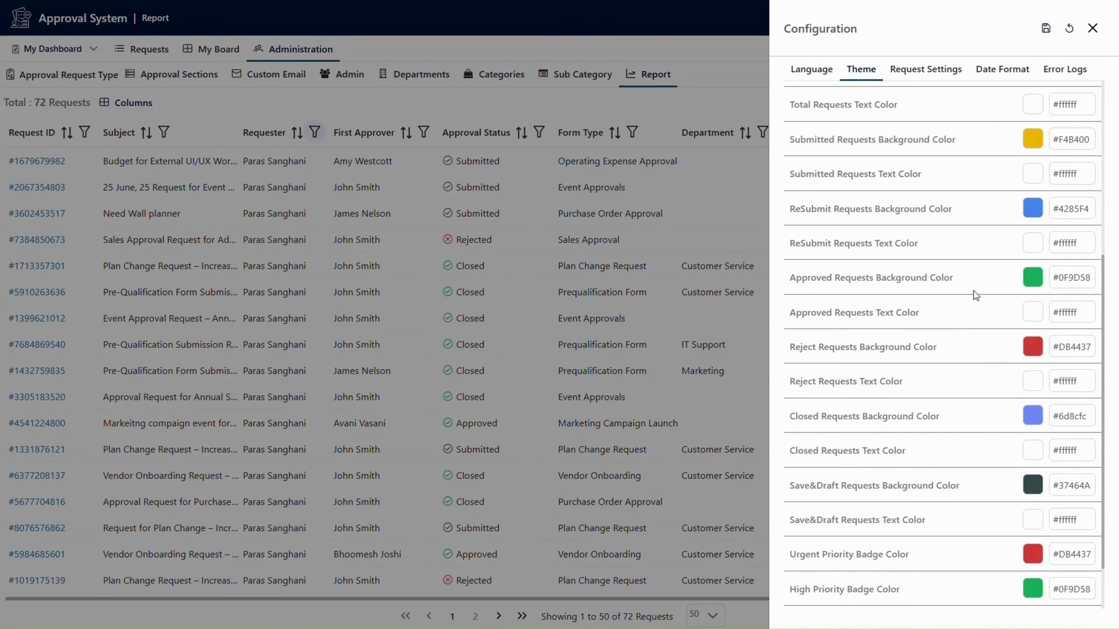
scroll(989, 278, down, 2)
scroll(987, 274, up, 7)
click(918, 71)
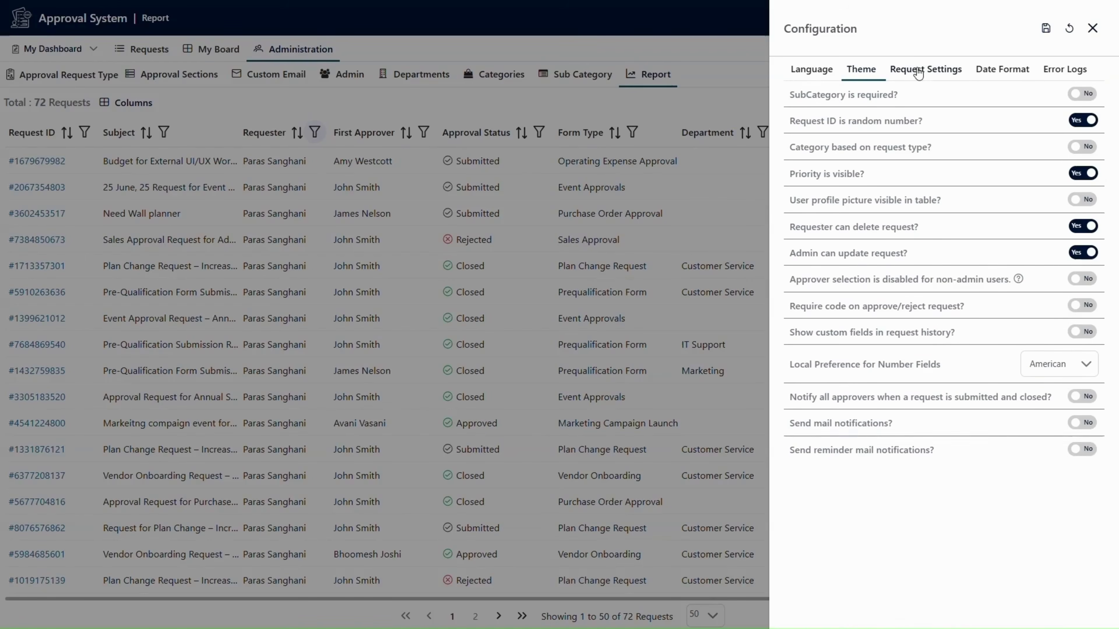
click(1003, 75)
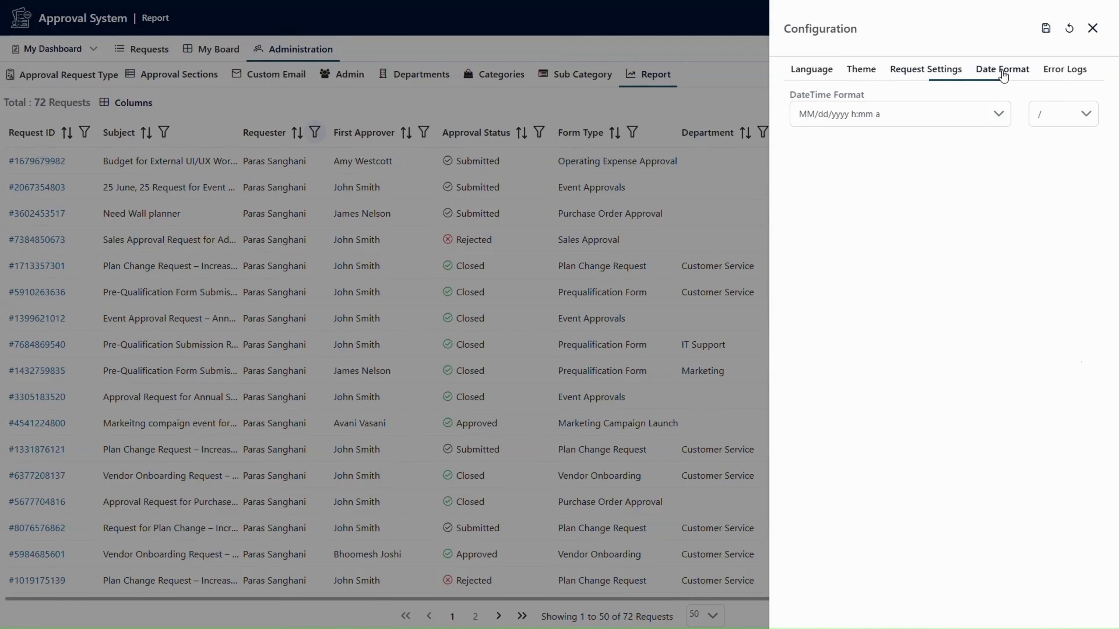
click(1058, 75)
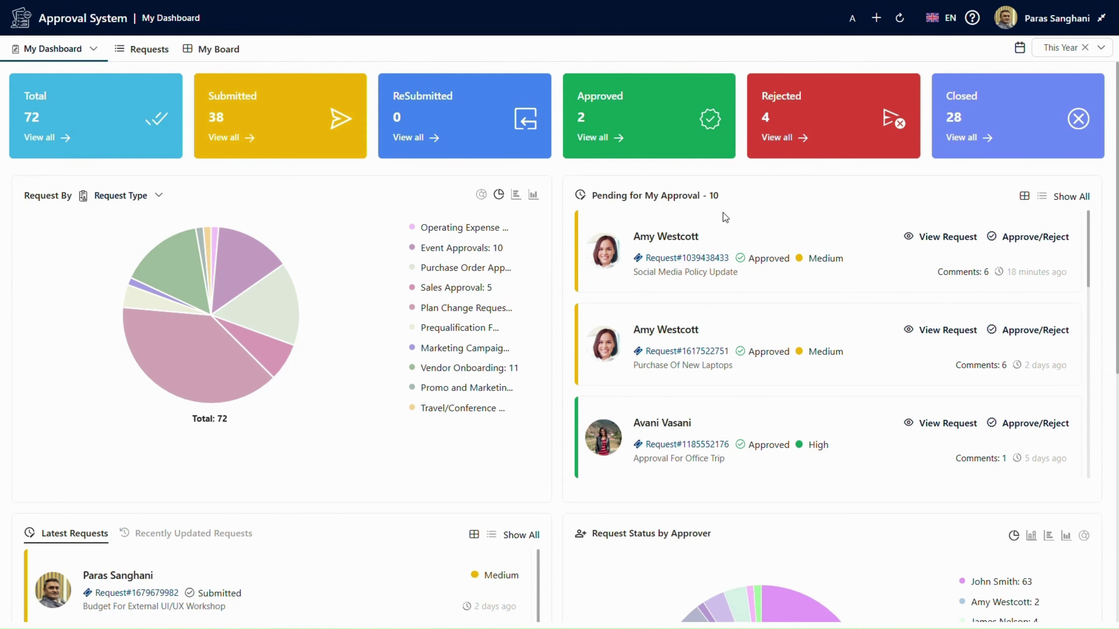
Examine My Dashboard's pending approvals, latest requests, and the charts for approver status, delays, closing time and rejection rate
scroll(739, 212, down, 5)
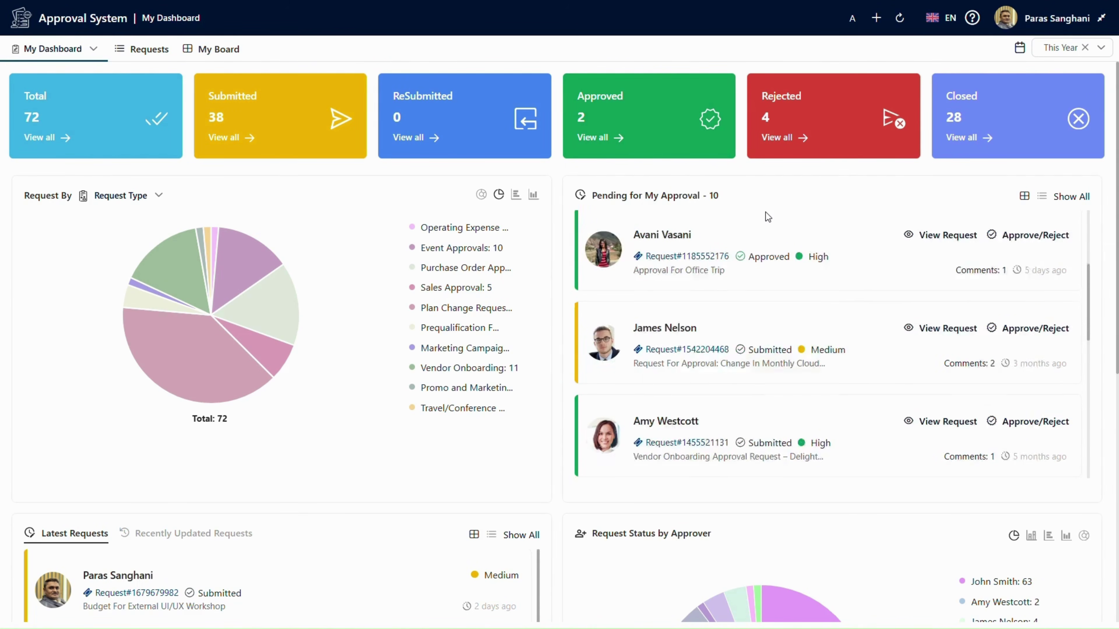
scroll(770, 433, down, 5)
scroll(444, 517, down, 10)
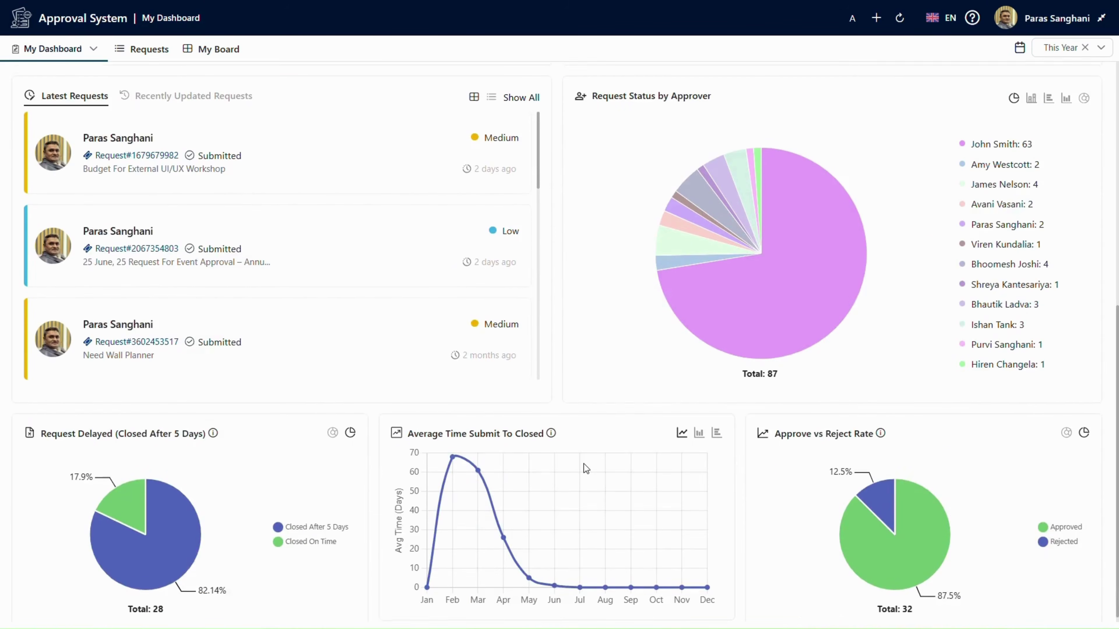
scroll(585, 463, up, 8)
scroll(568, 397, up, 1)
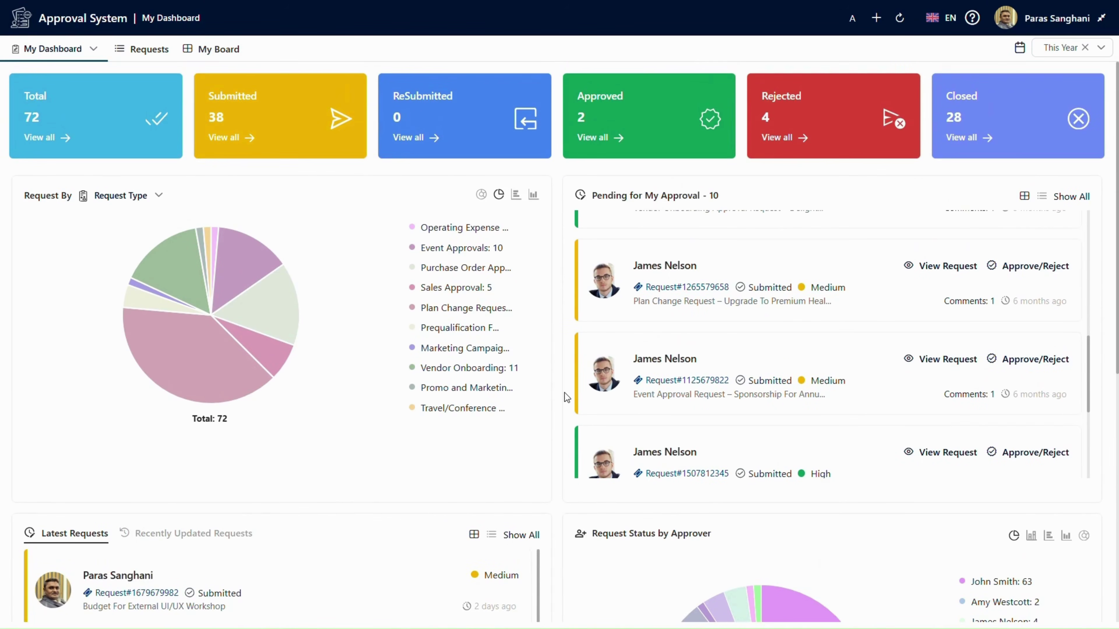
scroll(555, 388, down, 8)
scroll(533, 379, up, 8)
View the My Requests list and the My Assigned Requests list
click(152, 50)
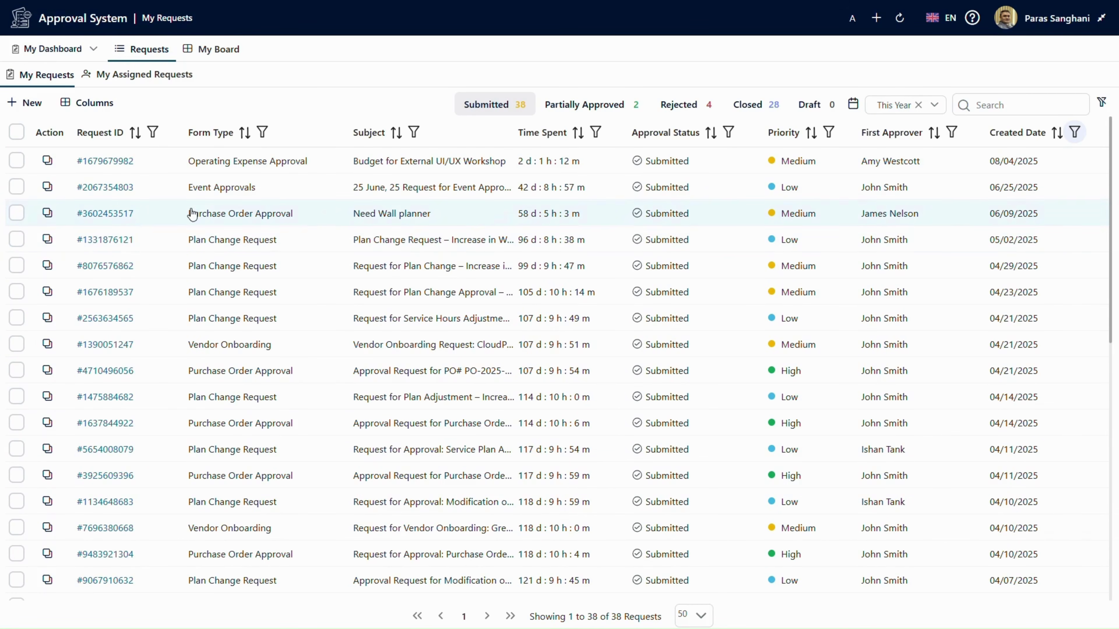
click(162, 79)
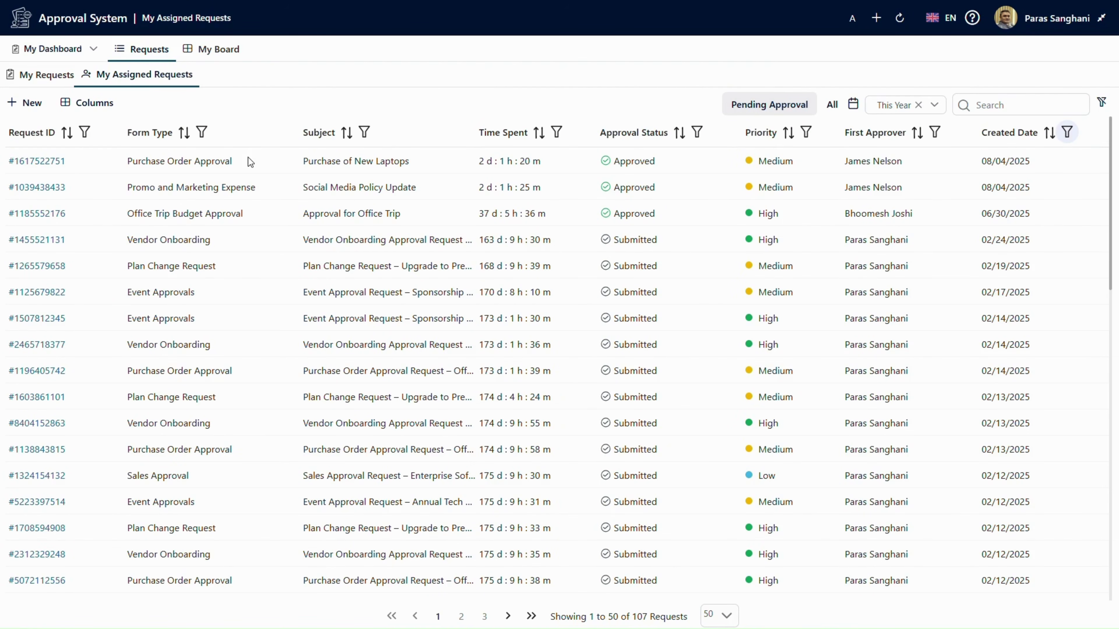
Open My Board and limit its request cards to the duration This Quarter
click(212, 49)
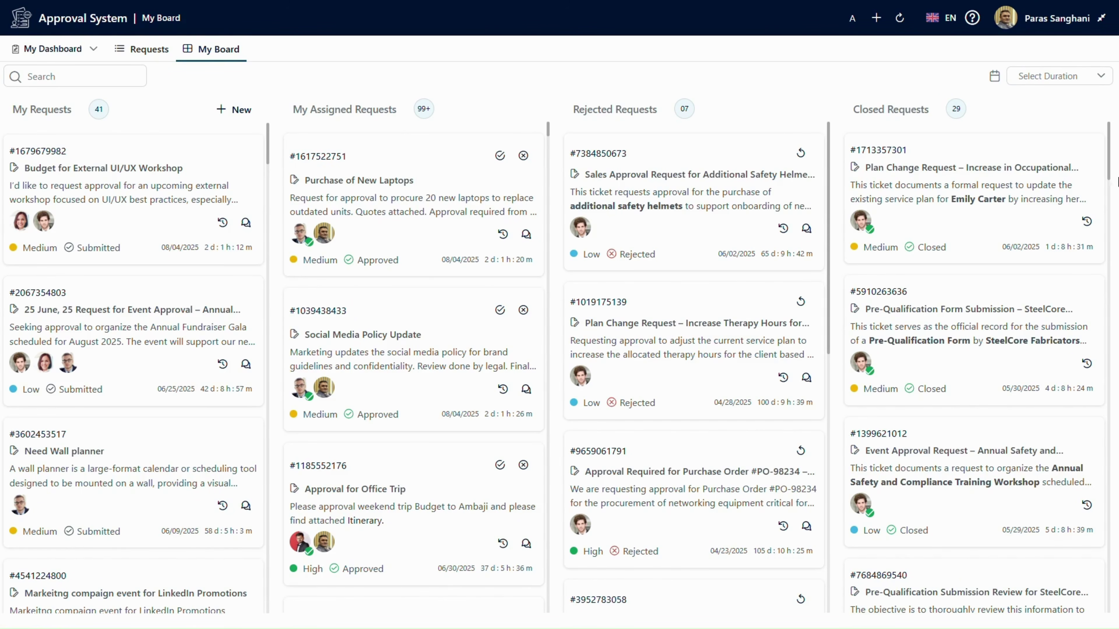
click(1090, 81)
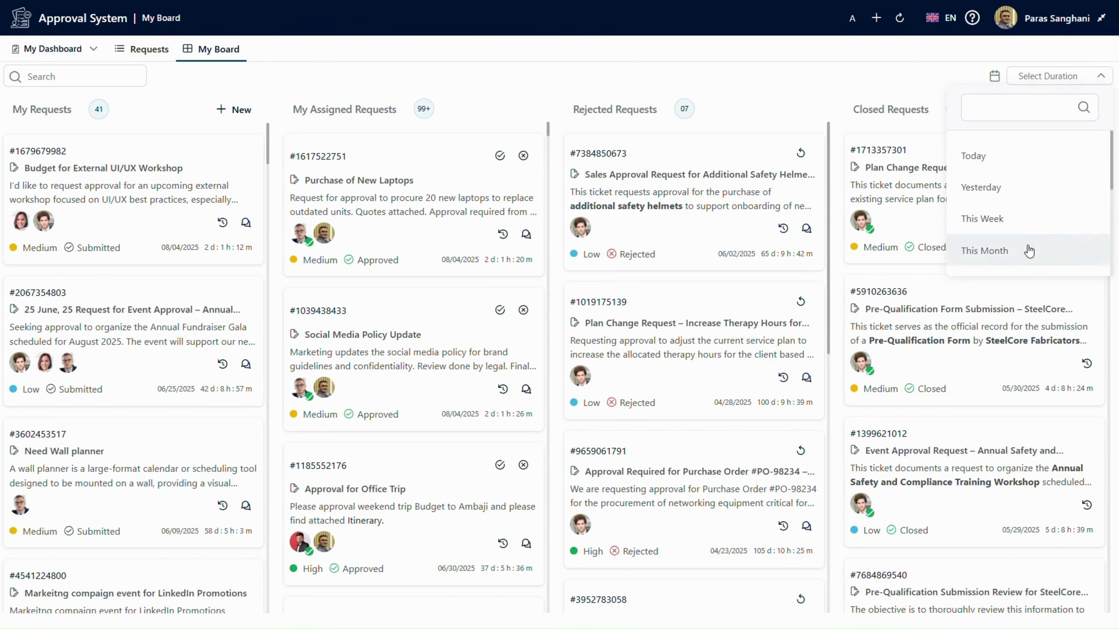
scroll(1061, 220, down, 3)
click(1000, 156)
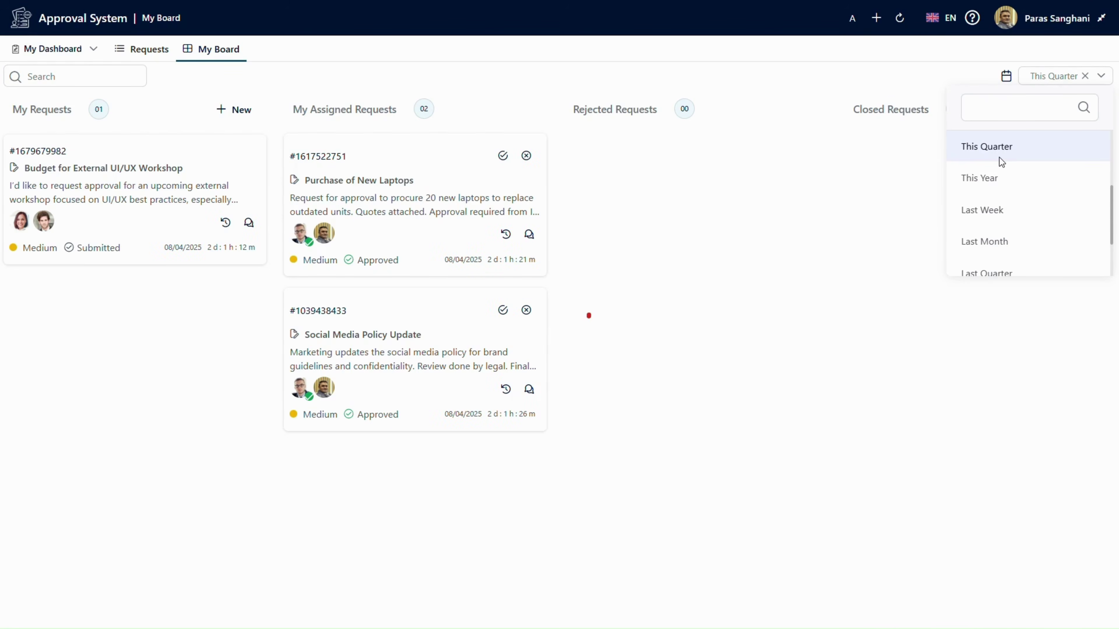